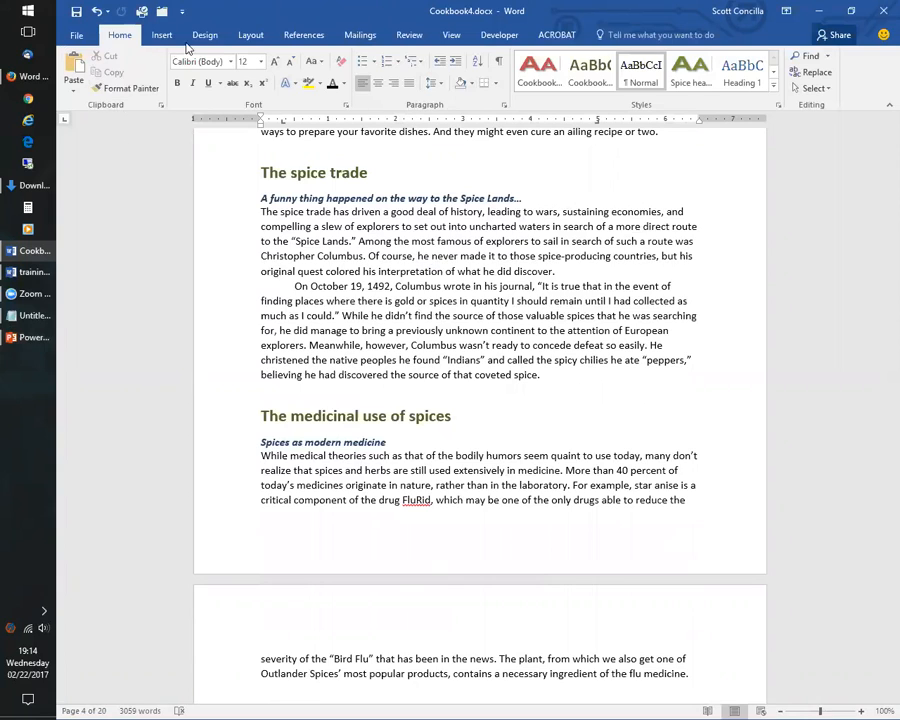
Step: Look over the available page break and section break types, then close the list without choosing one
left_click(170, 40)
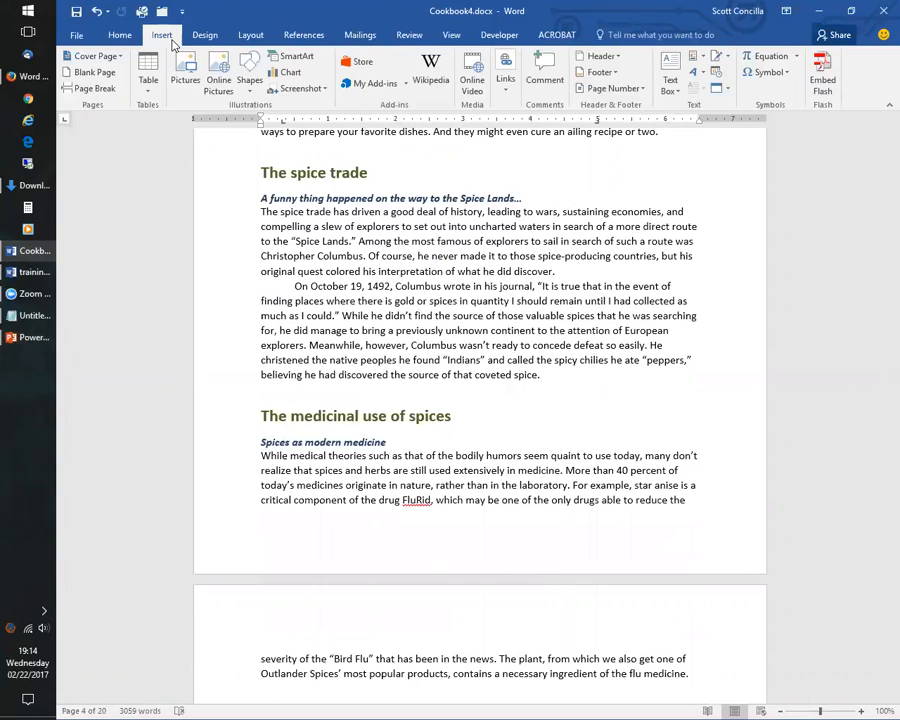
left_click(250, 34)
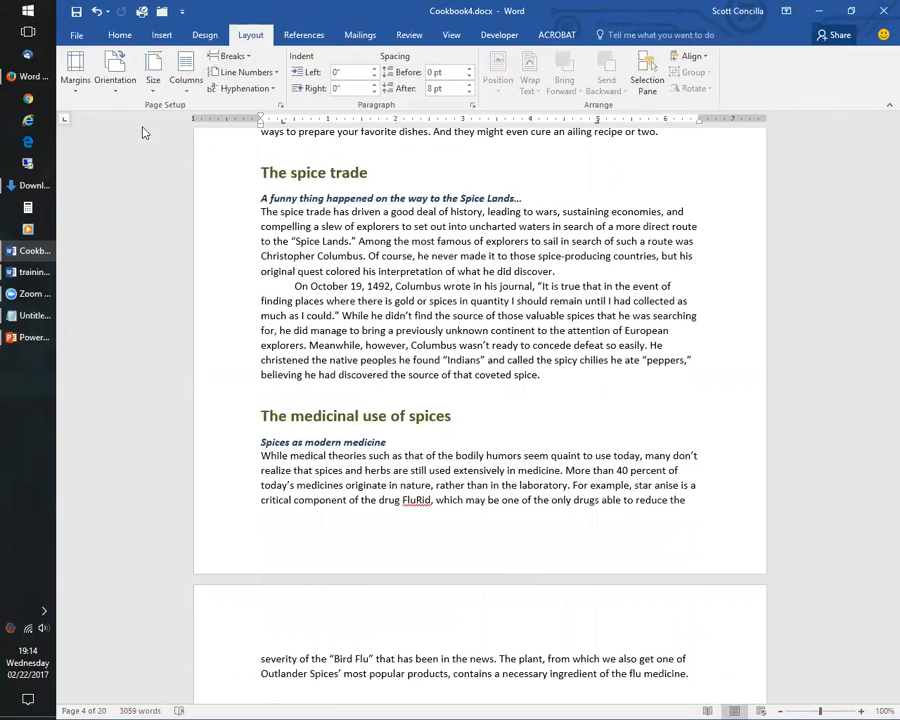
left_click(233, 57)
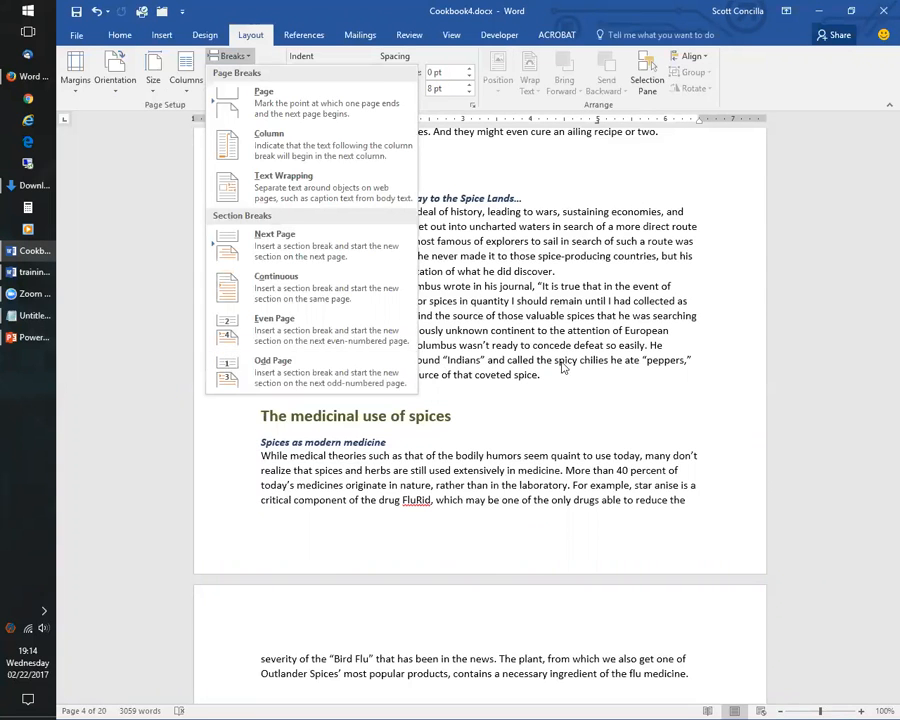
left_click(521, 384)
Step: Delete the manual page break before the Bay leaf heading, showing formatting marks to find it and hiding them again
scroll(520, 388, "down", 1)
scroll(521, 387, "up", 3)
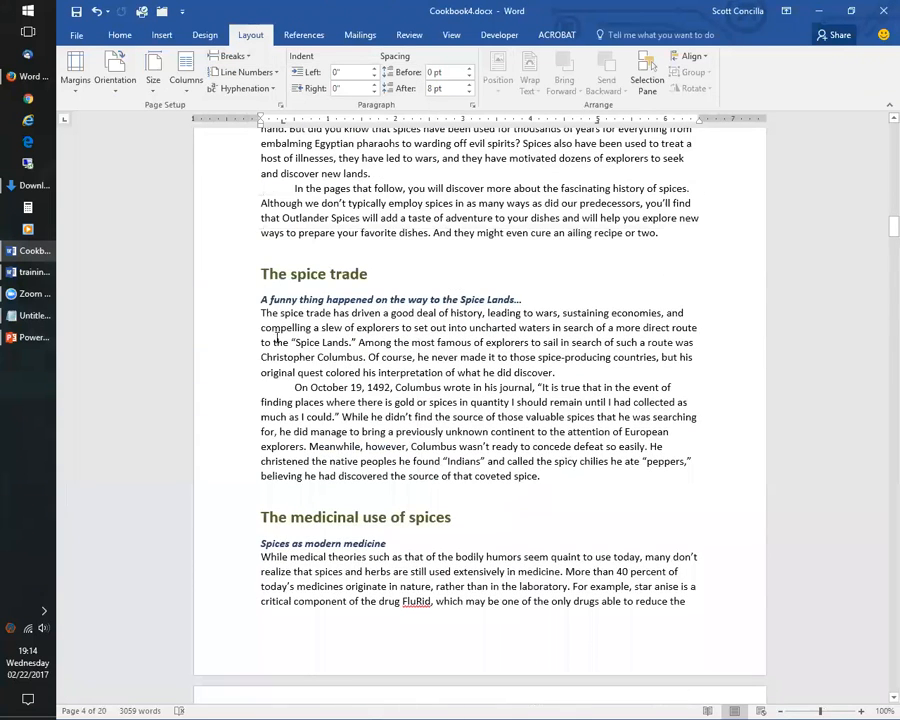
scroll(267, 300, "up", 4)
scroll(274, 342, "down", 13)
scroll(275, 360, "down", 20)
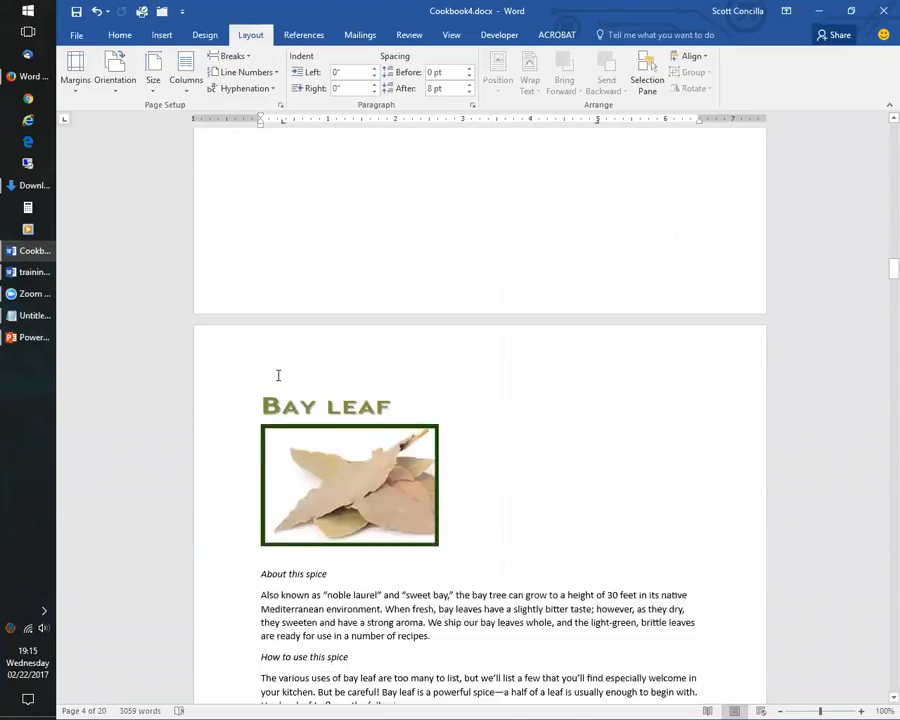
scroll(277, 381, "up", 18)
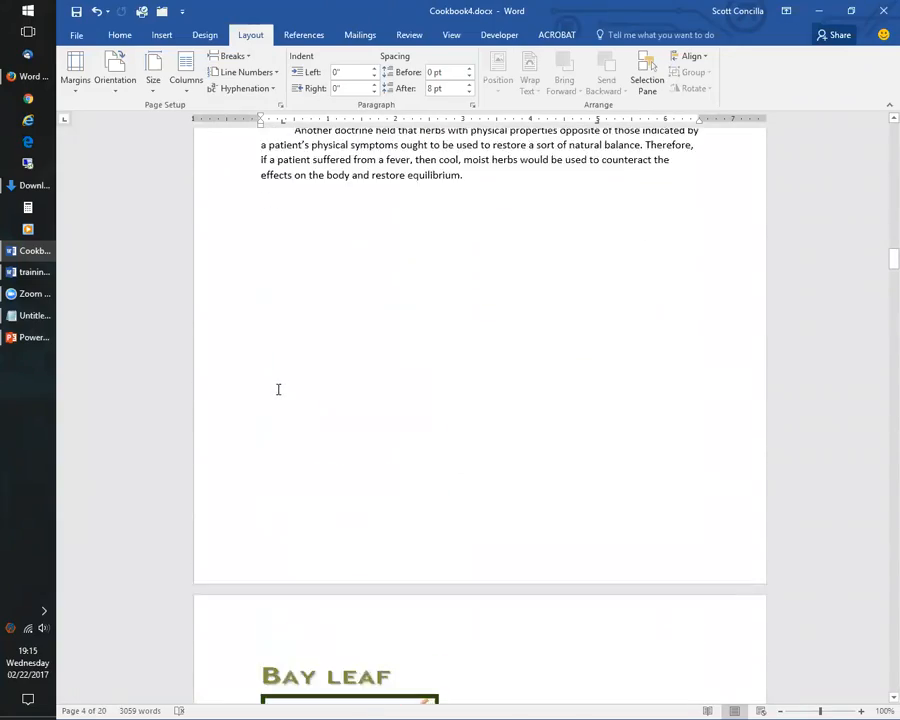
scroll(278, 397, "down", 8)
scroll(282, 394, "up", 3)
scroll(458, 254, "up", 3)
left_click(508, 290)
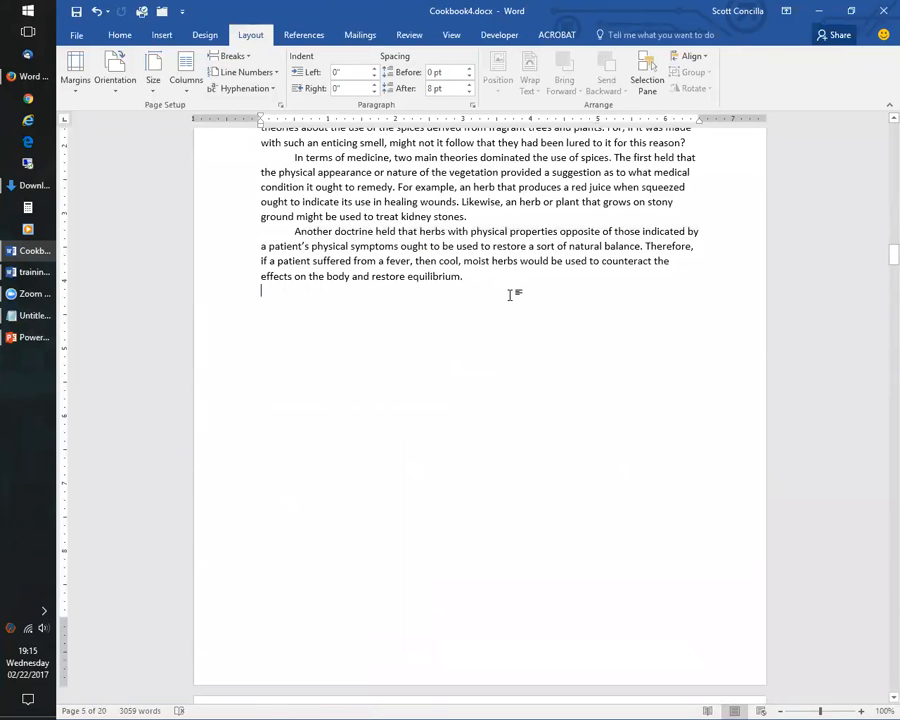
left_click(113, 37)
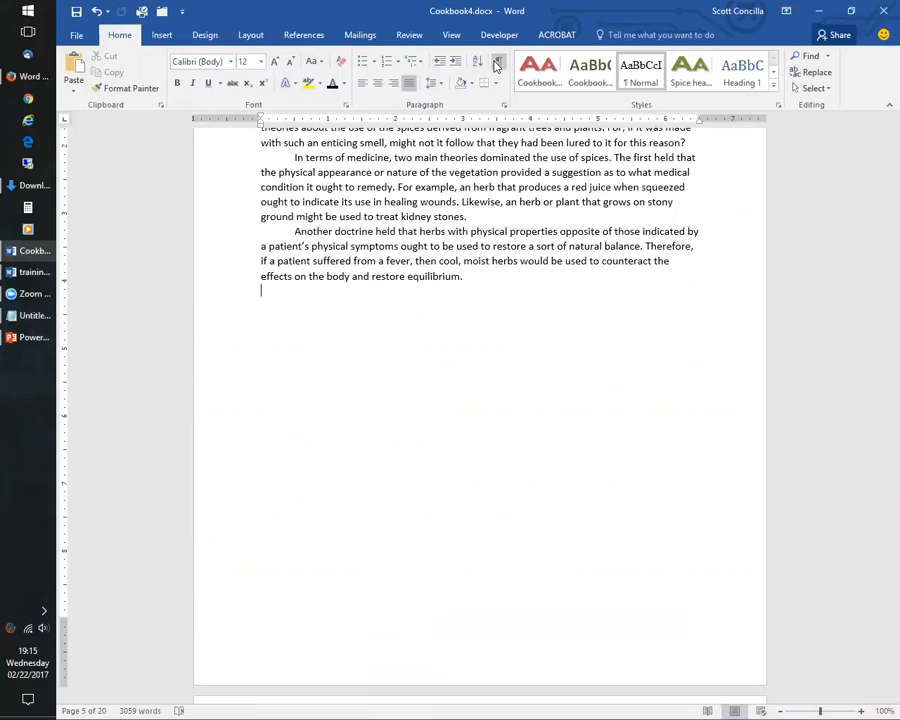
left_click(498, 61)
left_click(264, 321)
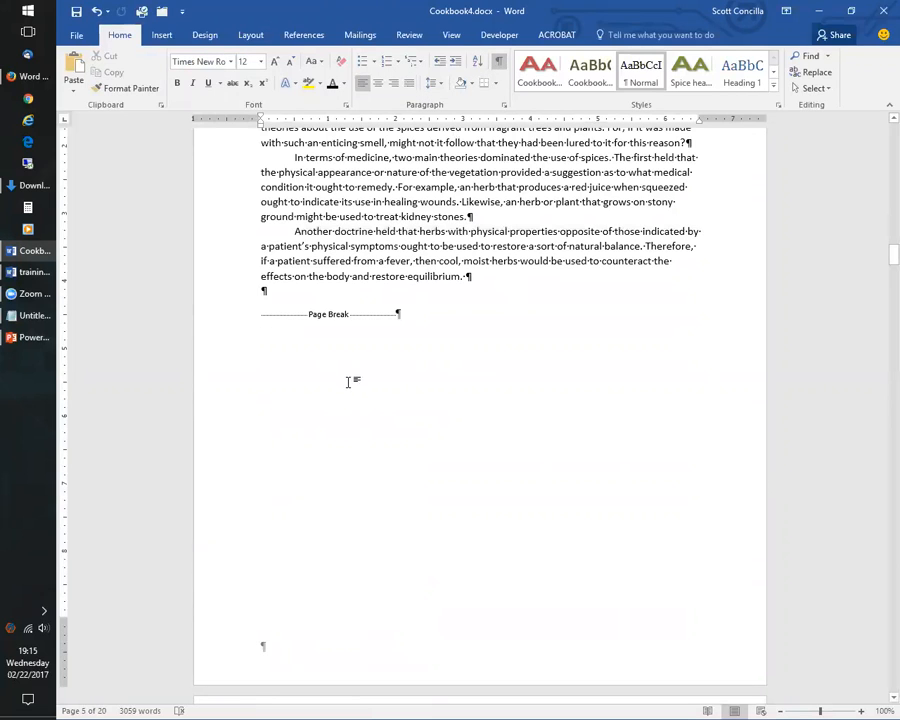
key("Delete")
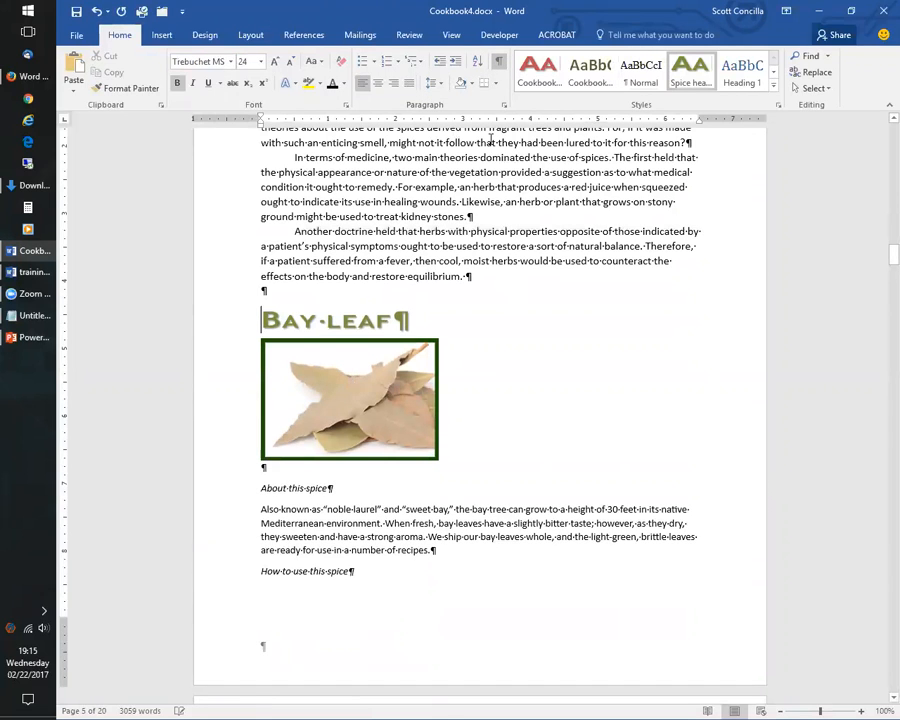
key("ctrl+shift+8")
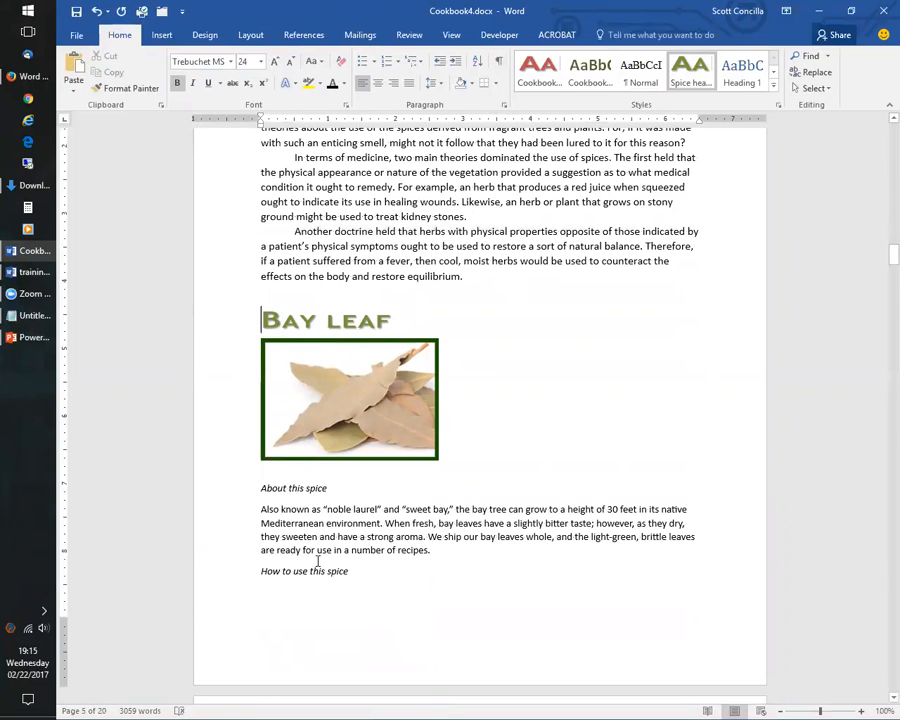
Step: Insert a Next Page section break directly before the Bay leaf heading
scroll(318, 561, "down", 8)
scroll(318, 561, "up", 8)
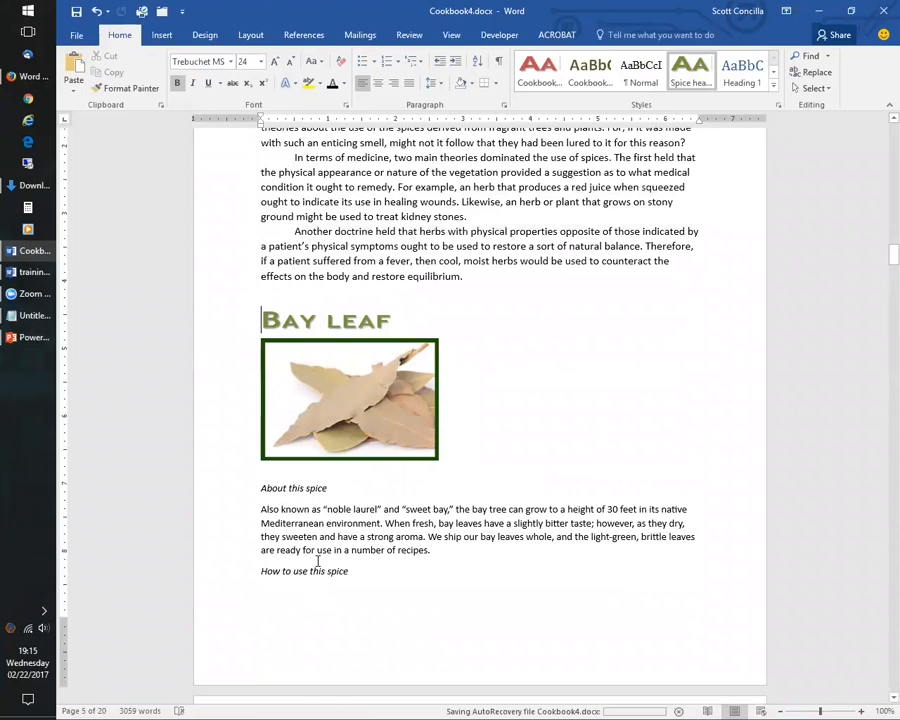
left_click(245, 35)
left_click(238, 57)
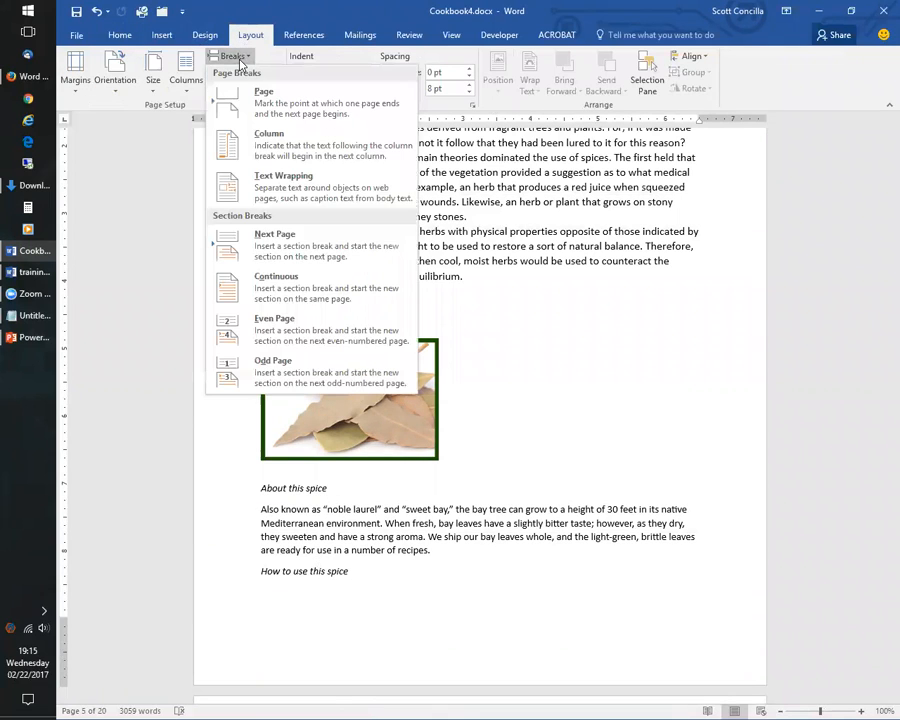
left_click(295, 250)
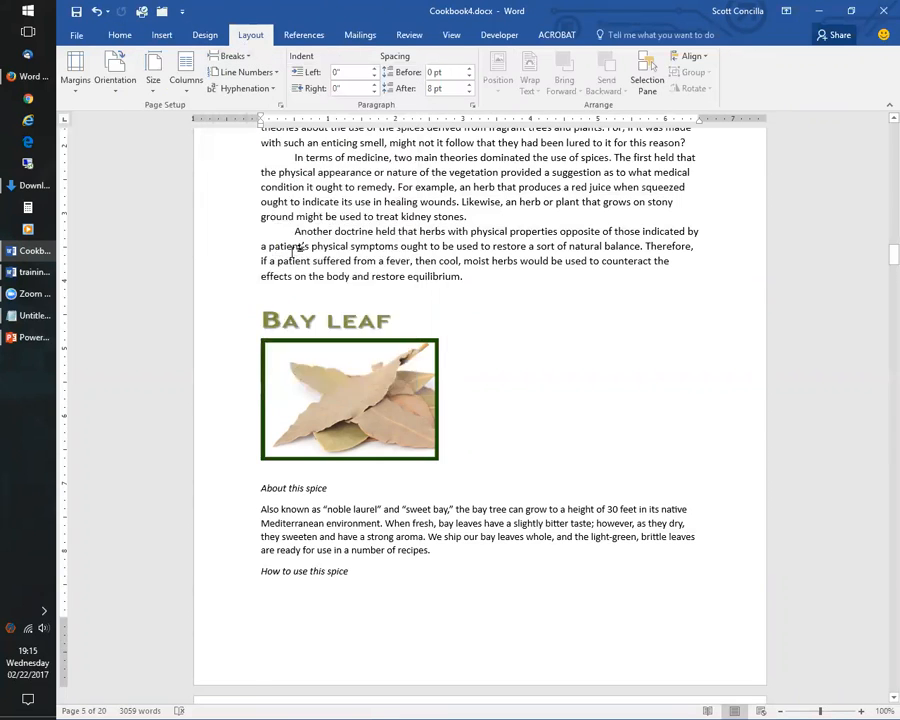
scroll(349, 514, "down", 4)
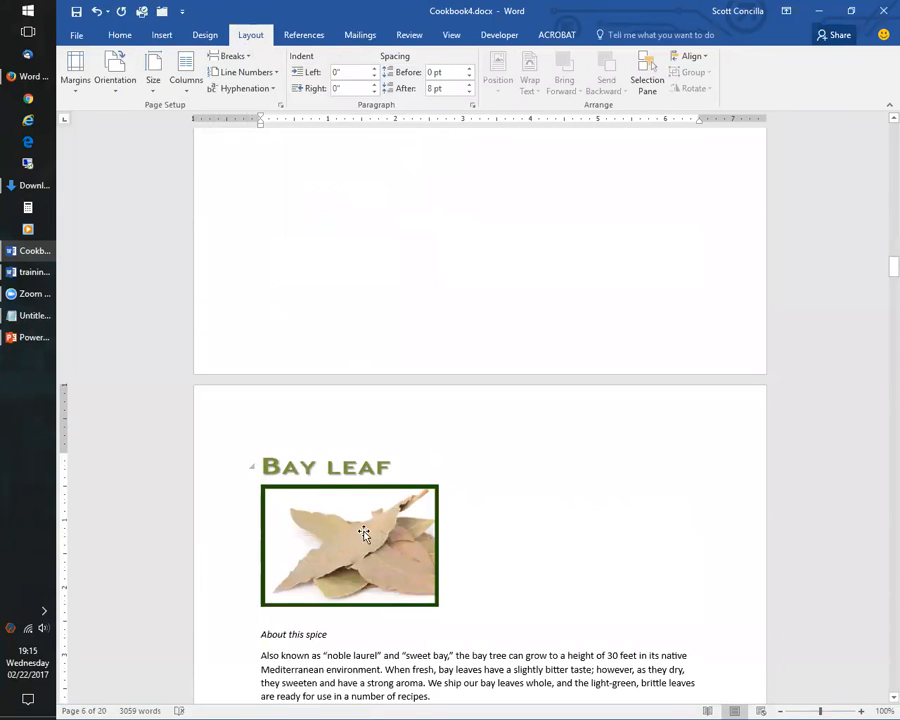
scroll(387, 570, "up", 5)
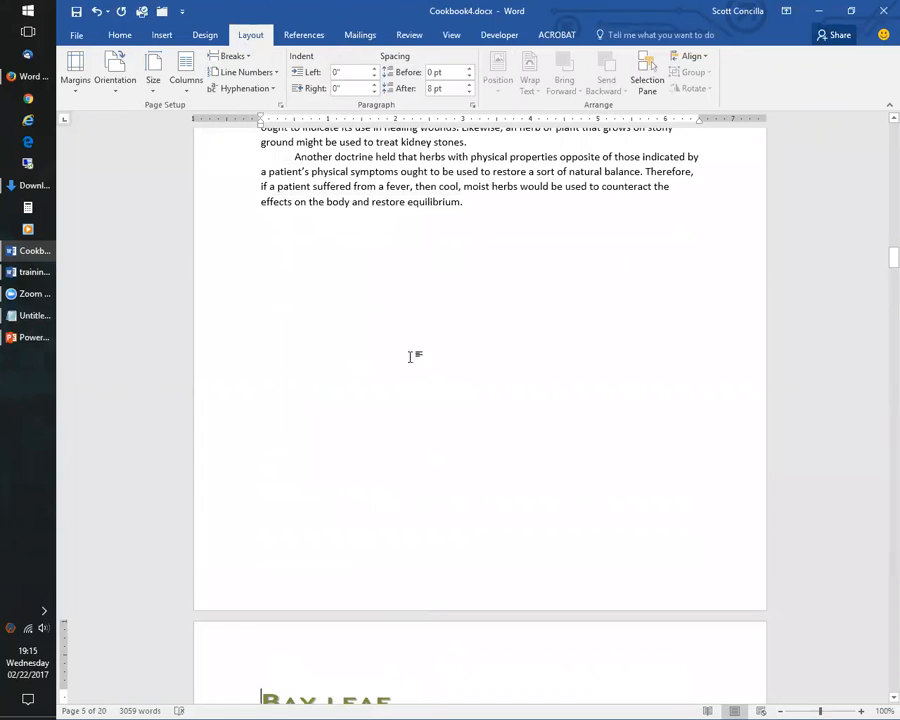
Step: Add the Section indicator to the status bar and check it on both sides of the break before Bay leaf
left_click(340, 185)
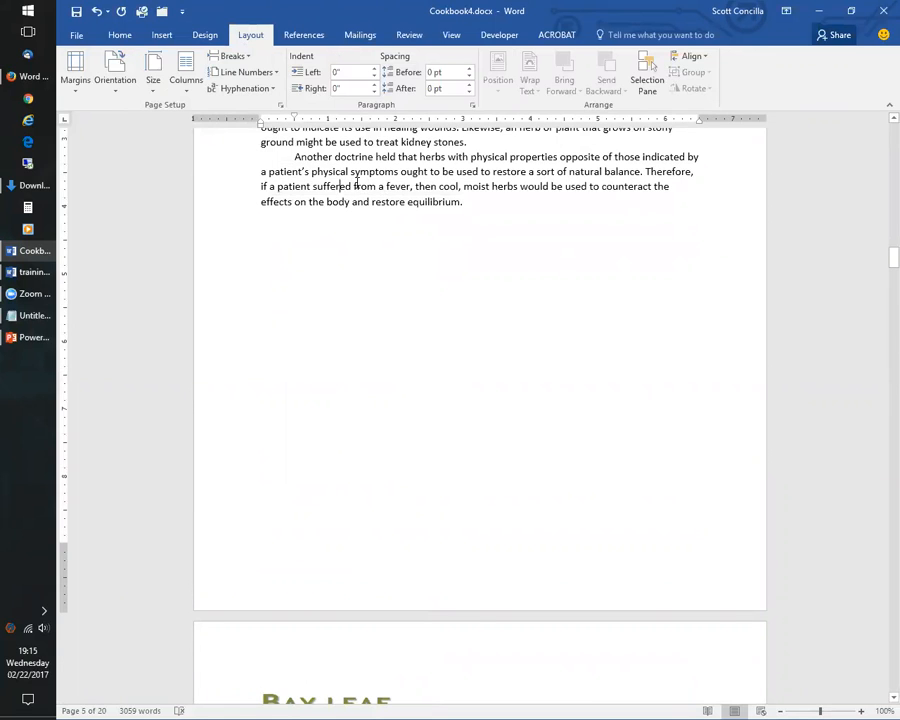
right_click(531, 702)
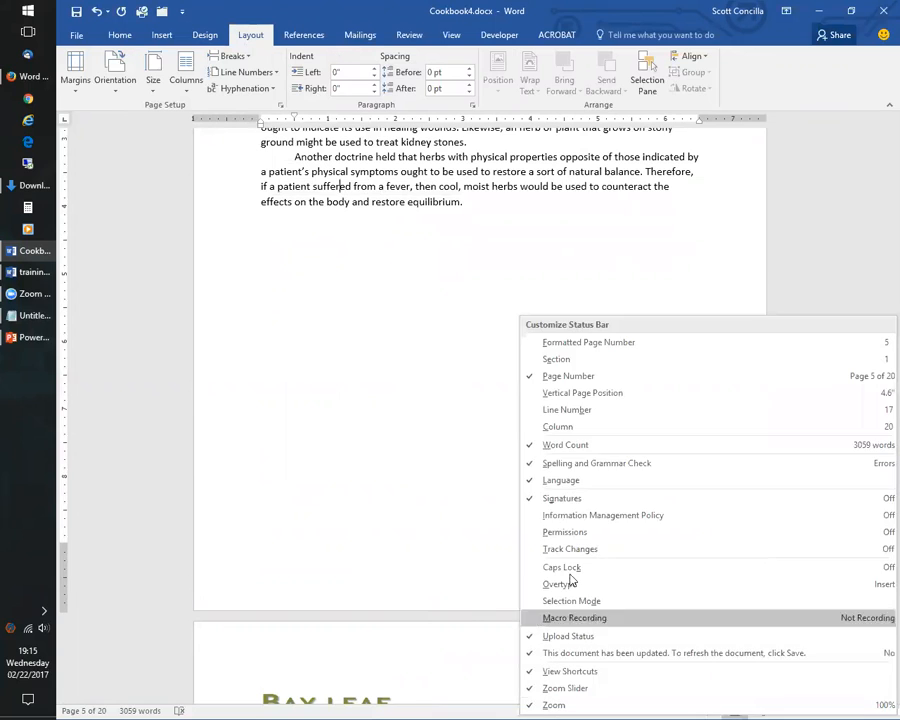
left_click(545, 359)
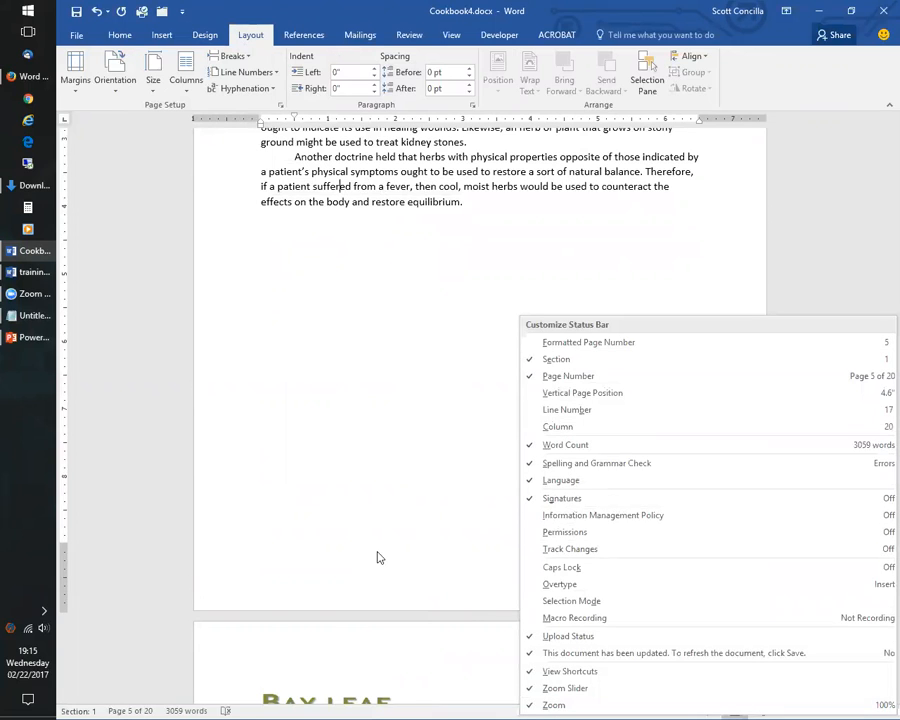
left_click(361, 185)
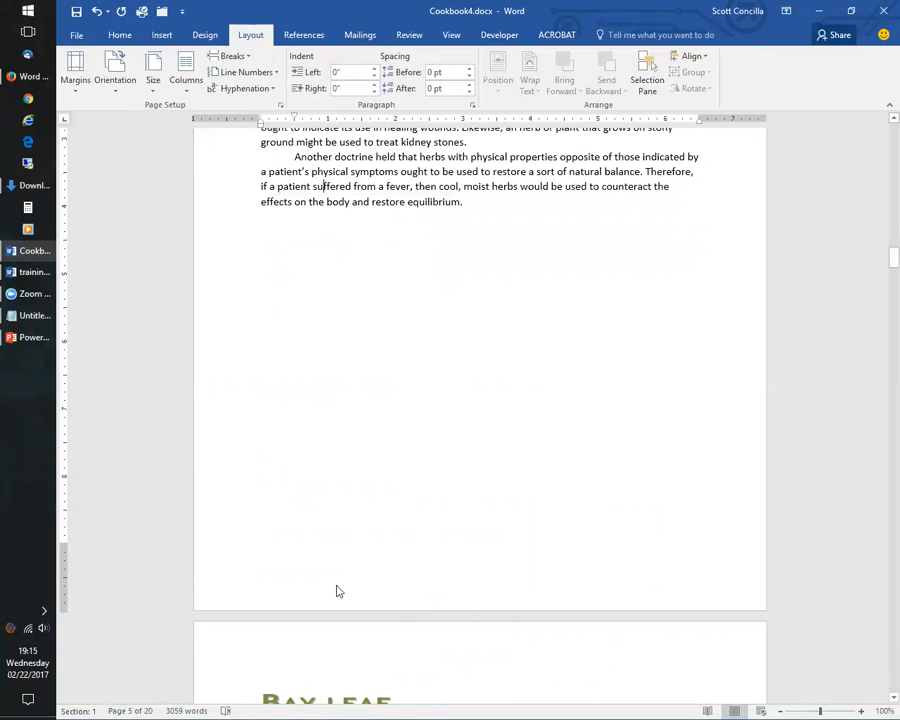
scroll(340, 570, "down", 4)
left_click(358, 500)
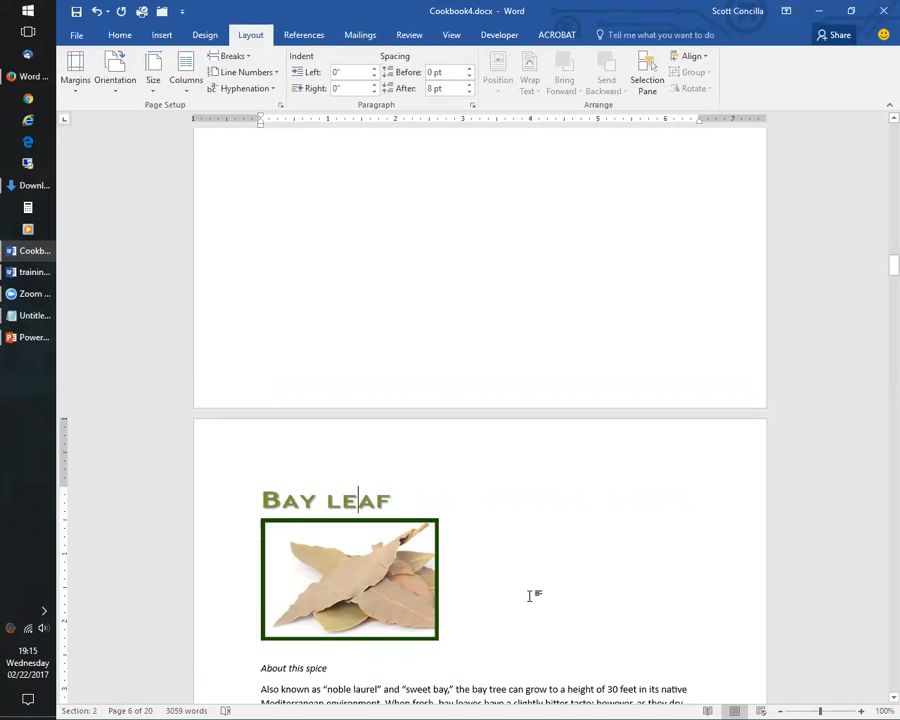
Step: Review the Page Setup margins, paper and layout settings and the Apply to choices for the Bay leaf section, then cancel
scroll(530, 596, "down", 3)
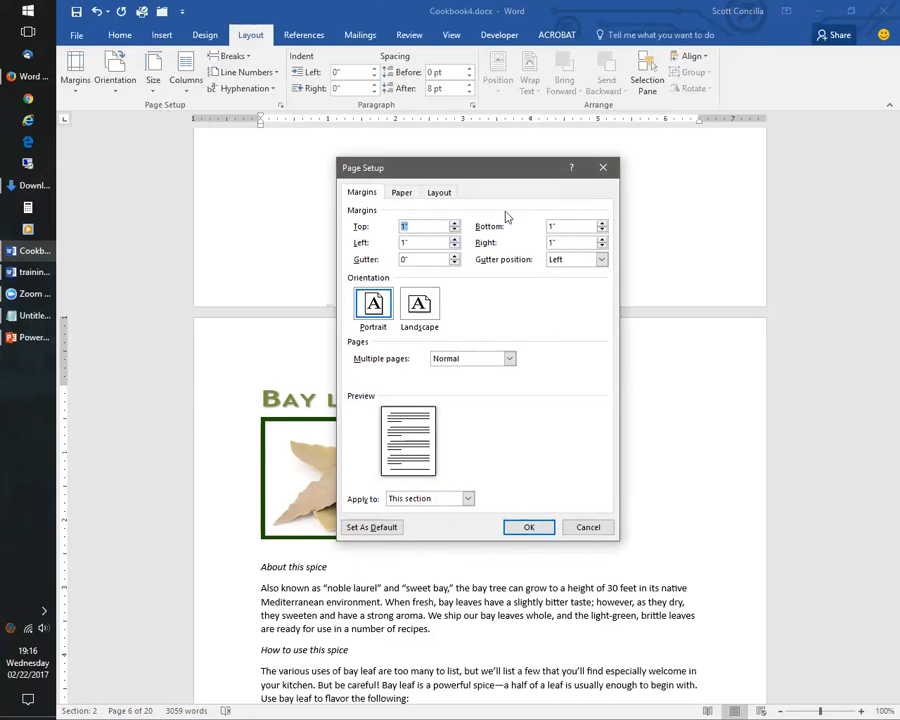
left_click(410, 193)
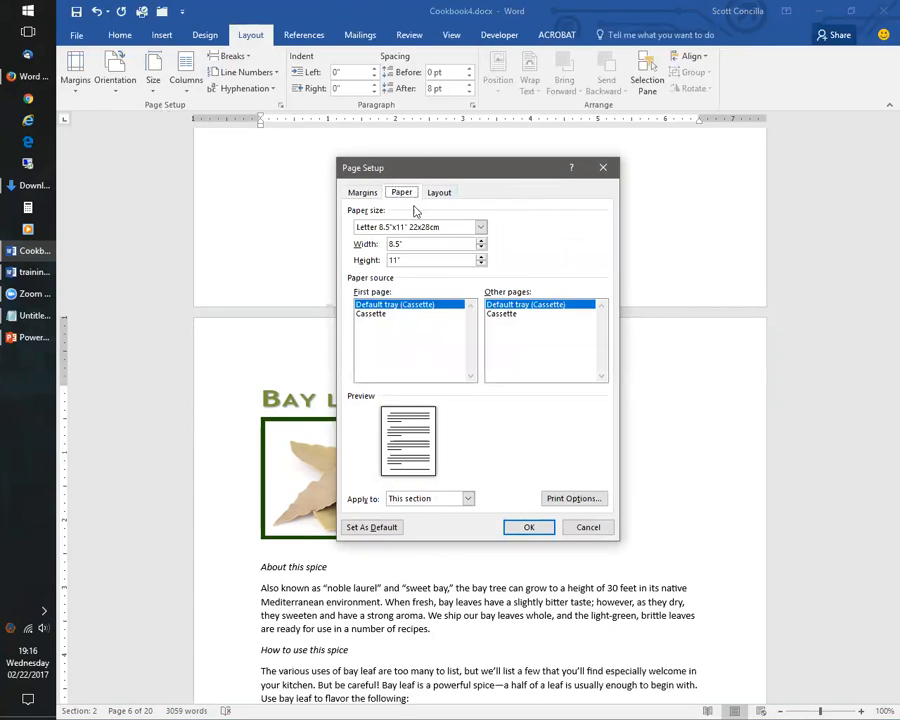
left_click(437, 192)
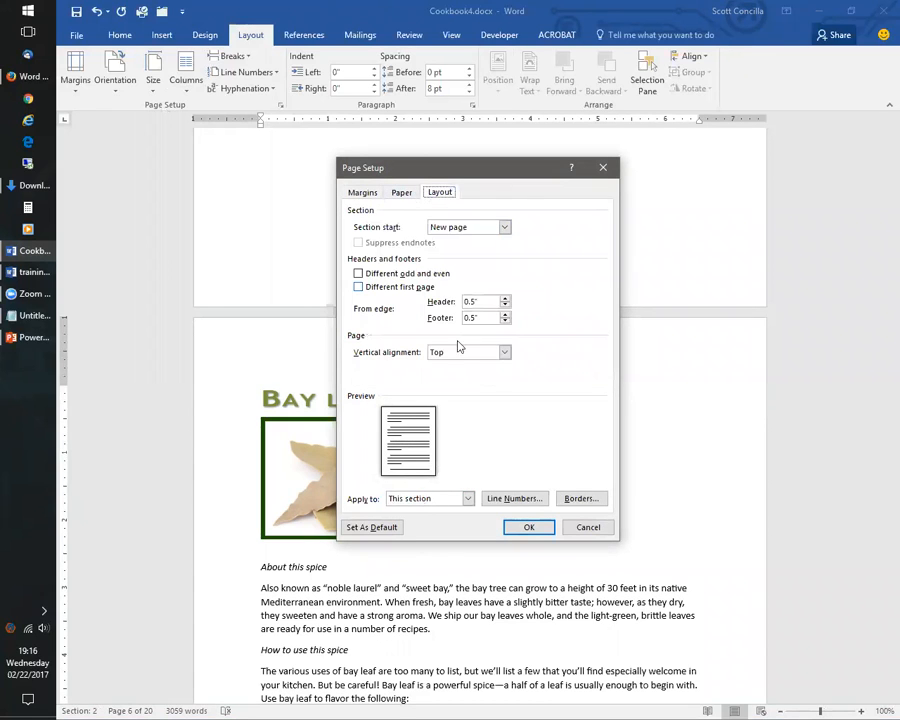
left_click(361, 193)
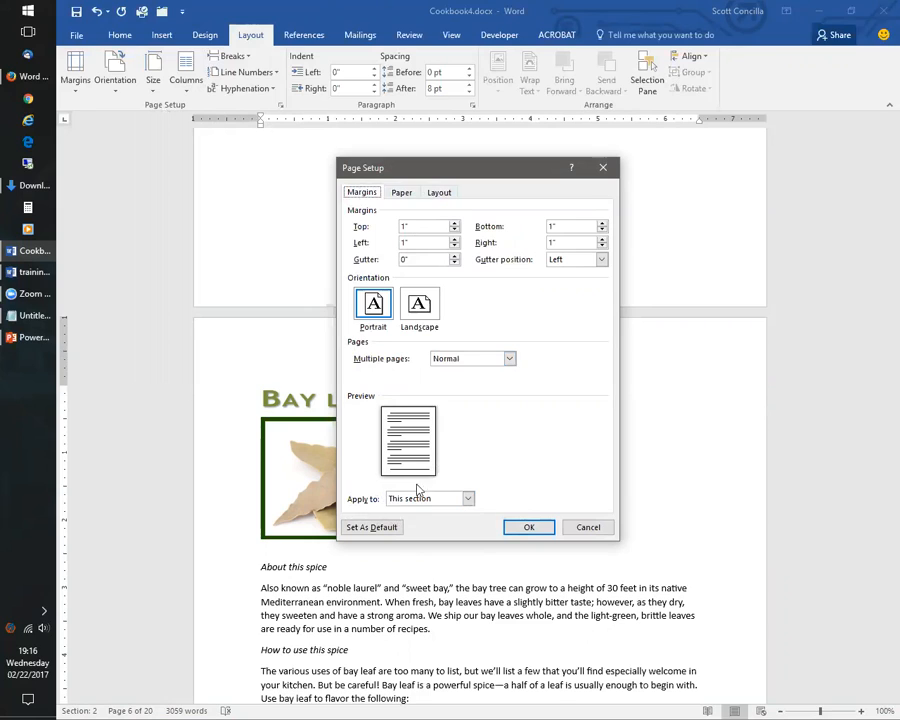
left_click(468, 499)
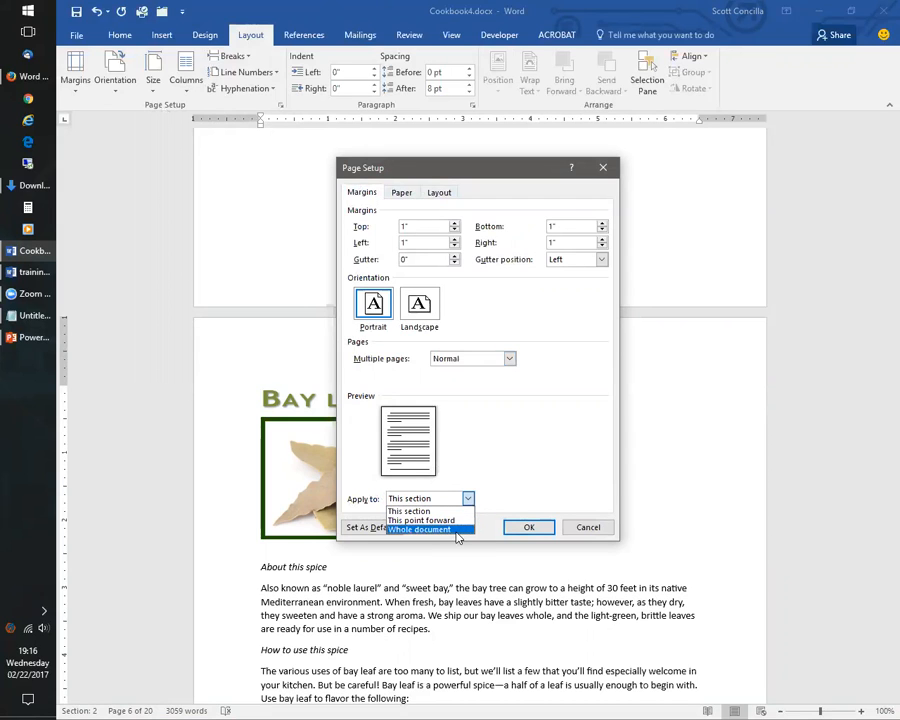
key("Escape")
left_click(588, 527)
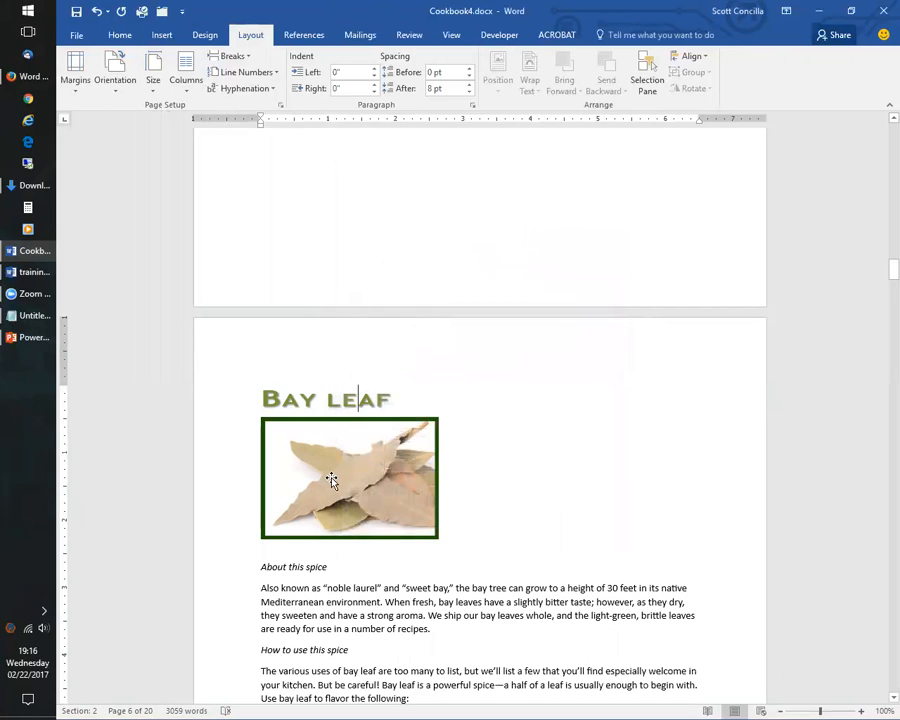
Step: Set the page orientation to Landscape for this section only, starting at the Bay leaf heading
scroll(329, 474, "down", 3)
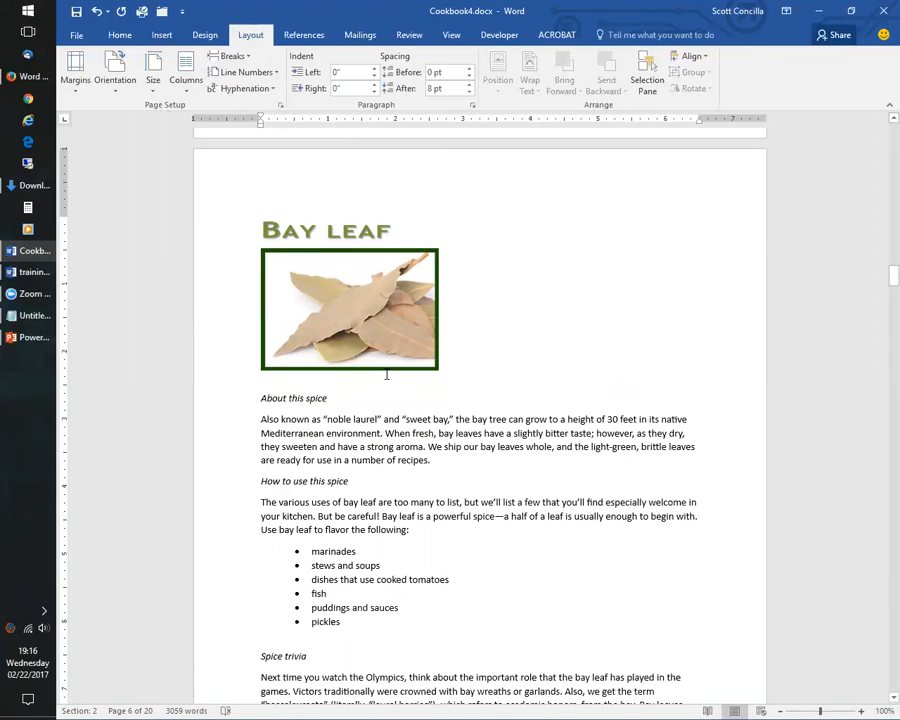
left_click(280, 105)
left_click(418, 305)
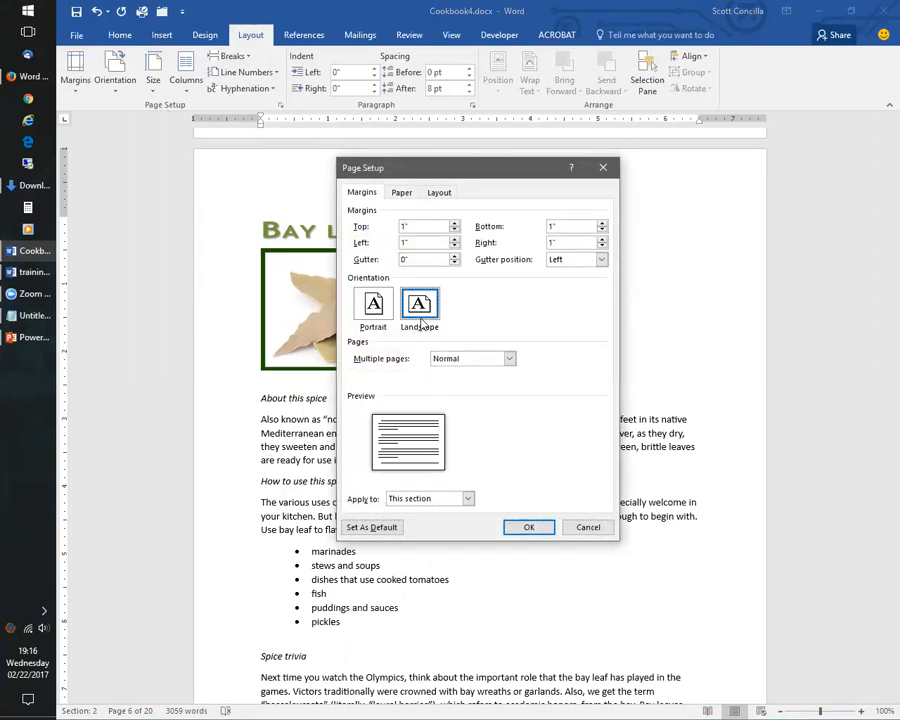
left_click(524, 527)
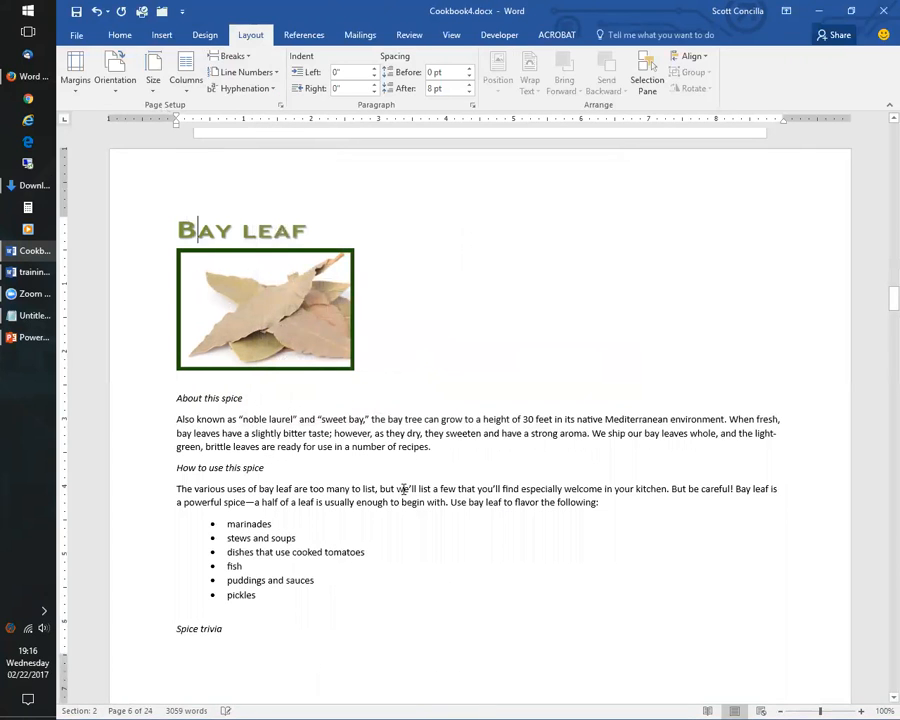
Step: Compare the page orientation of the Bay leaf section with the pages before the section break
scroll(388, 438, "down", 3)
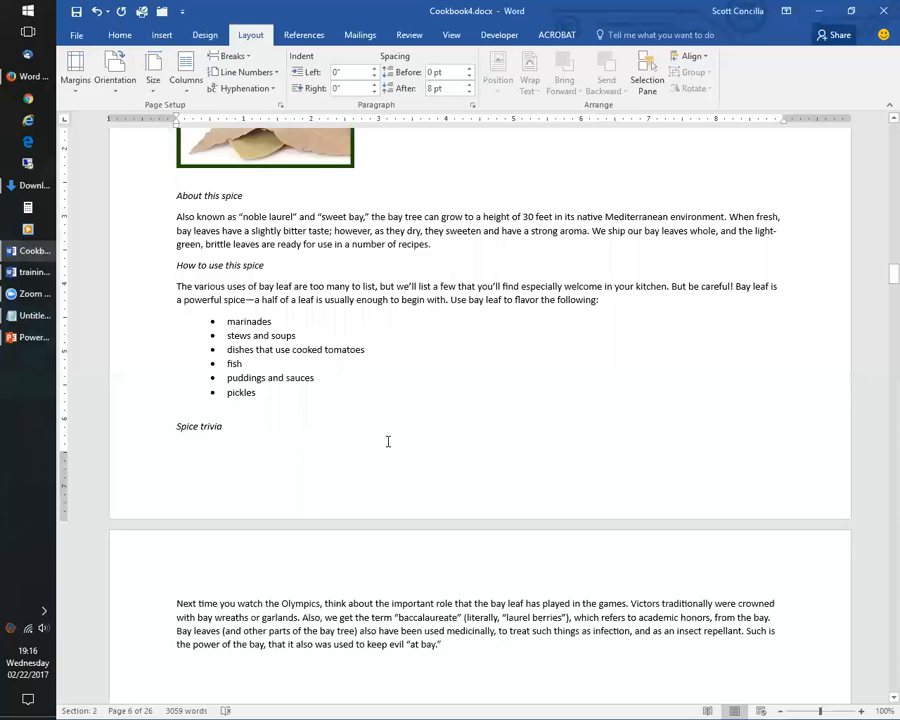
scroll(388, 440, "up", 5)
scroll(421, 487, "up", 10)
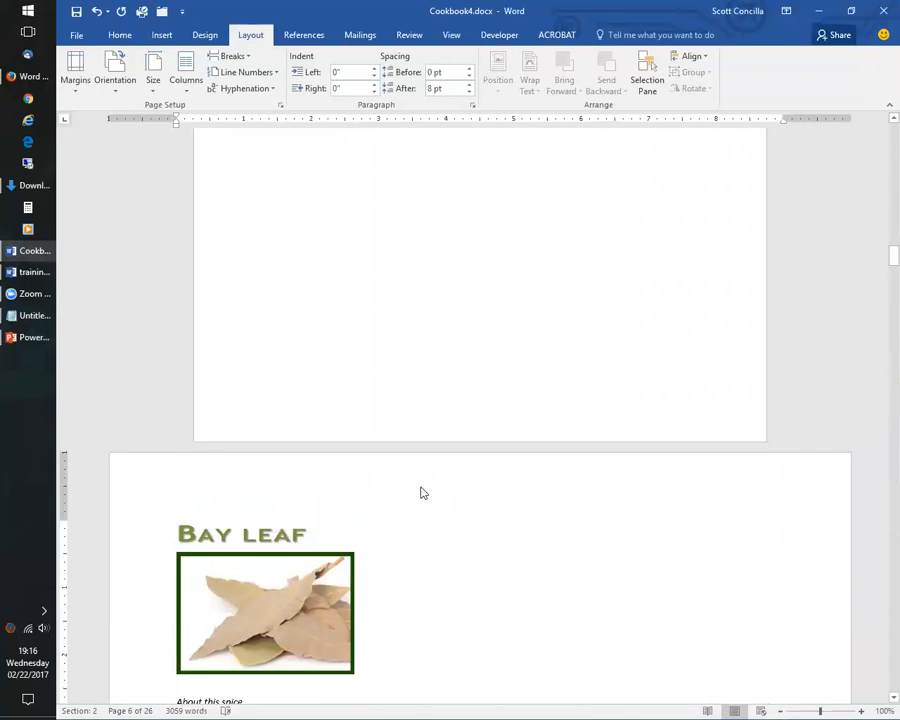
scroll(416, 524, "down", 8)
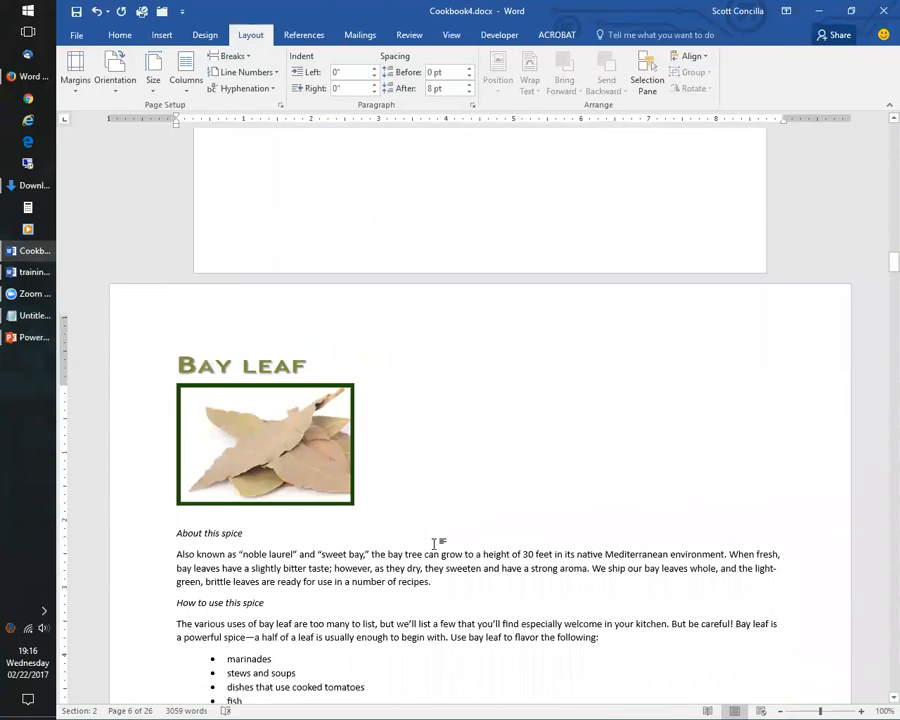
scroll(430, 533, "up", 8)
left_click(443, 288)
scroll(433, 339, "up", 3)
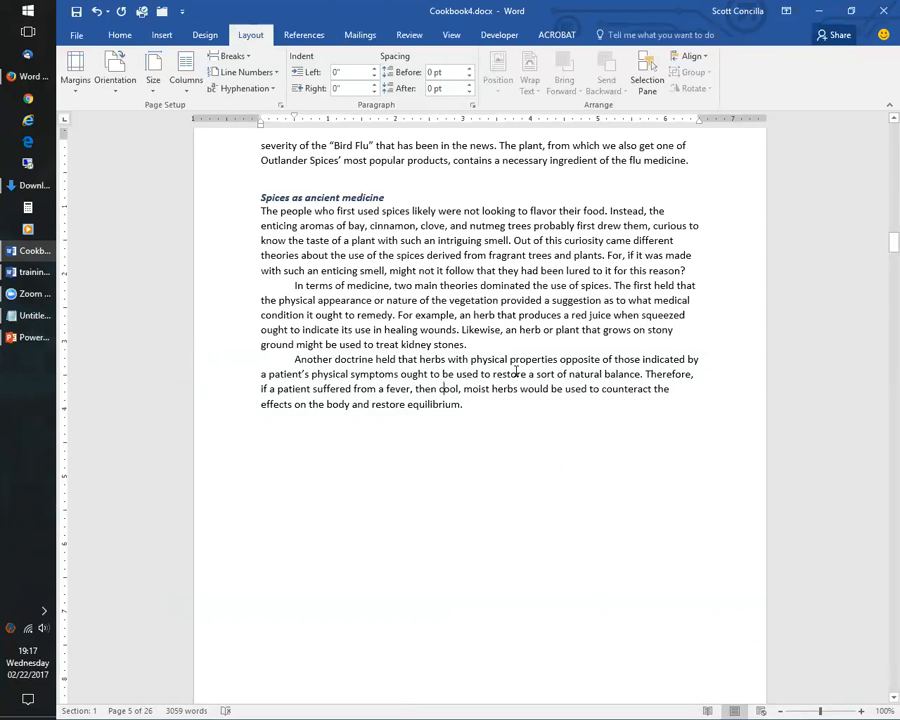
Step: Undo the landscape orientation change on the Bay leaf section
scroll(463, 480, "down", 5)
scroll(463, 490, "down", 15)
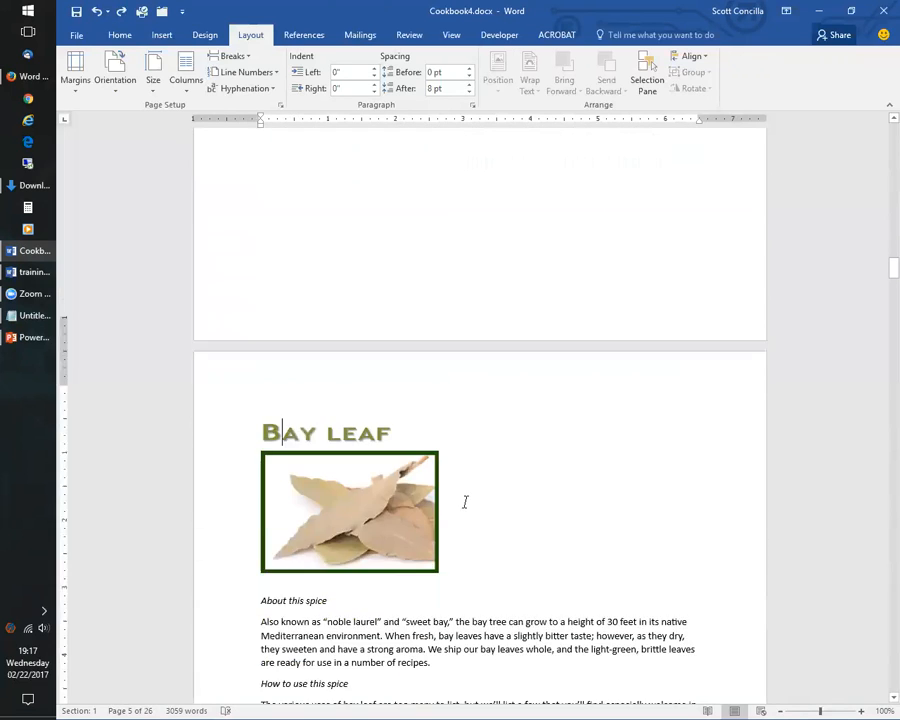
Step: Show the formatting marks and delete the page break before the Spicy Buzzard Wings heading
left_click_drag(893, 288, 893, 522)
scroll(377, 392, "up", 3)
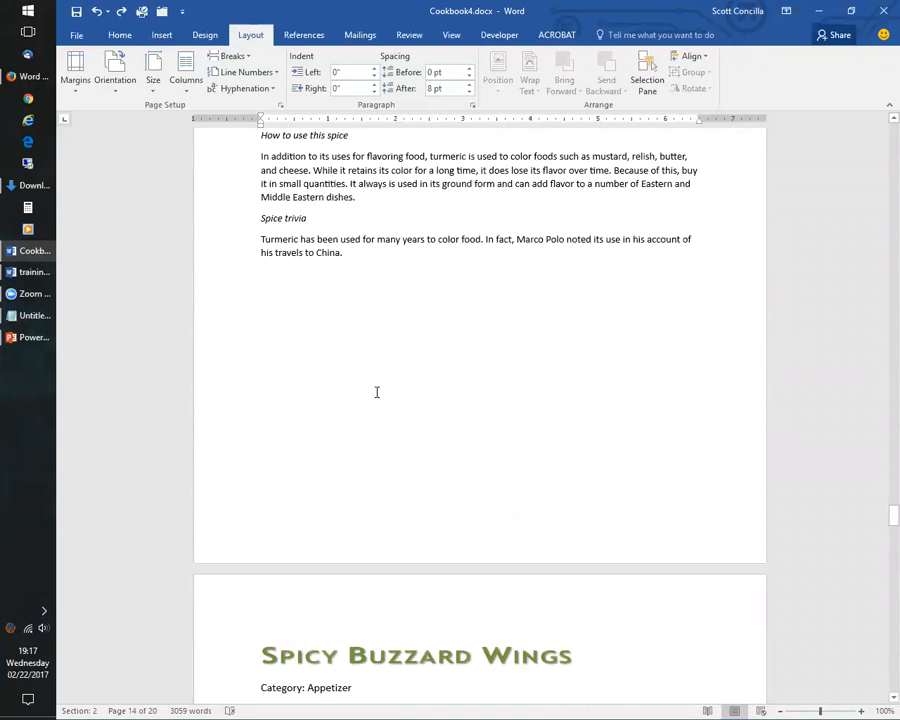
left_click(119, 35)
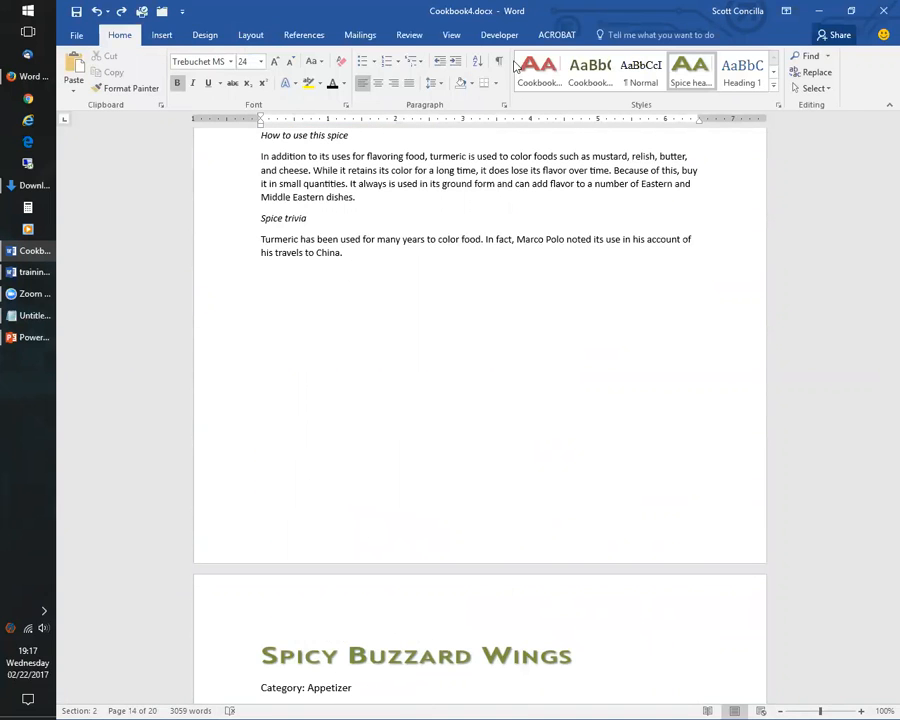
key("ctrl+shift+8")
left_click(311, 363)
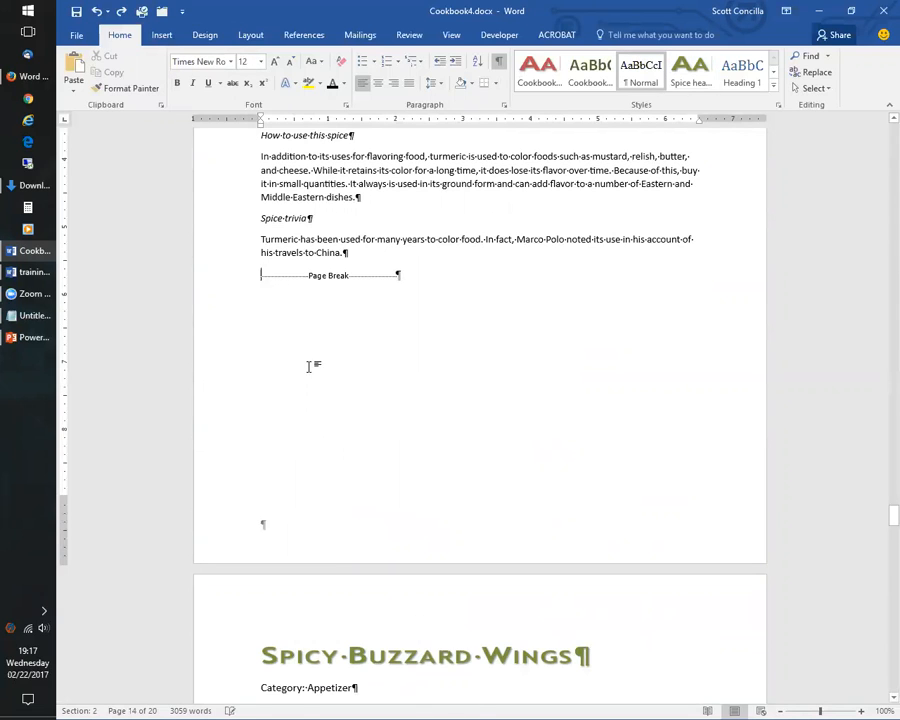
key("Delete")
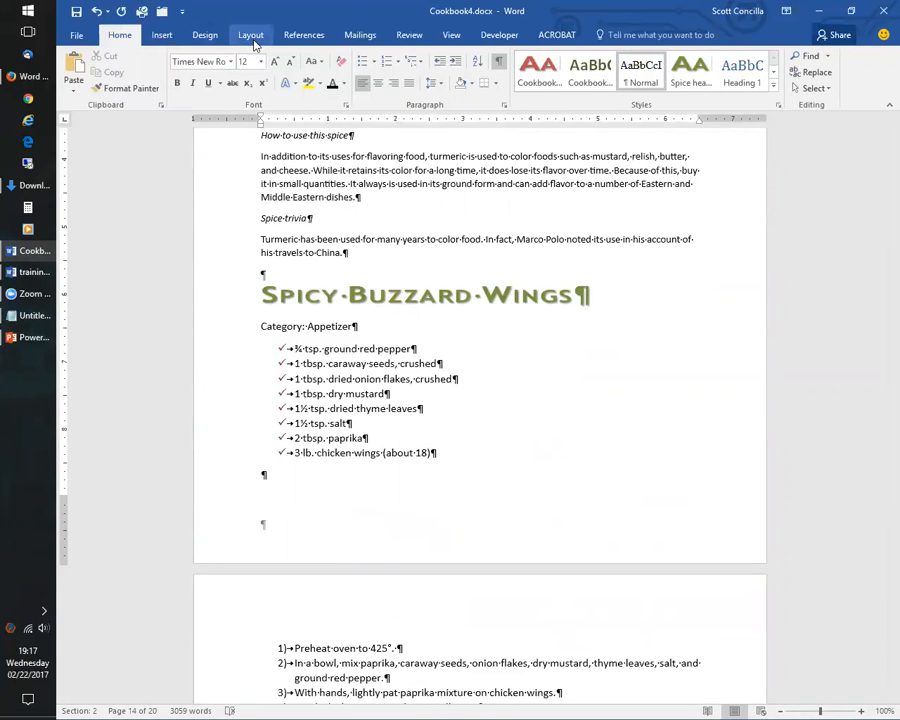
Step: Insert a Next Page section break before the Spicy Buzzard Wings heading and hide the formatting marks
left_click(250, 35)
left_click(230, 56)
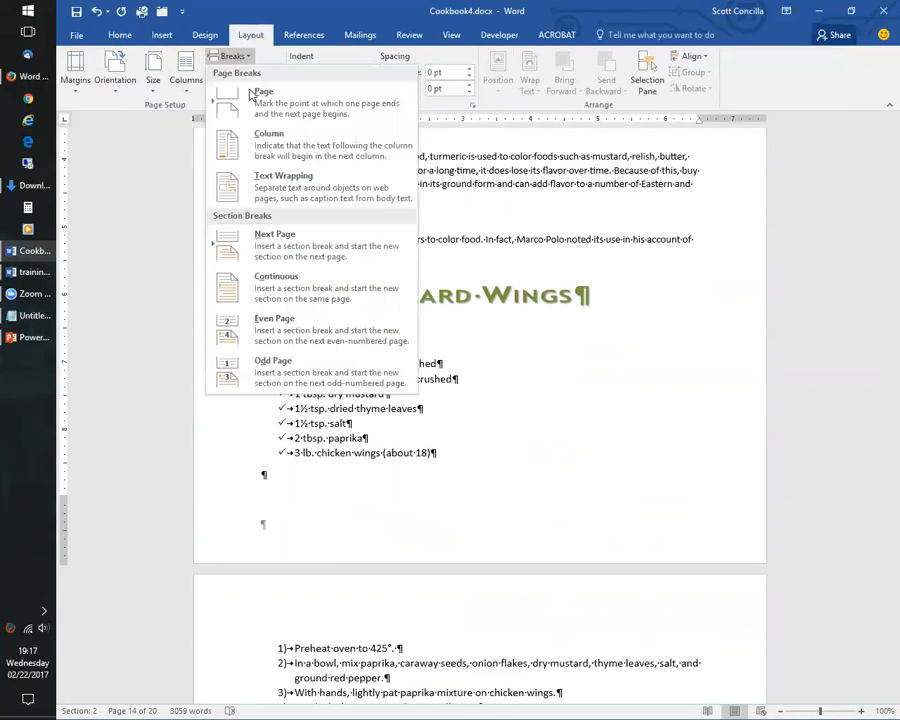
left_click(281, 246)
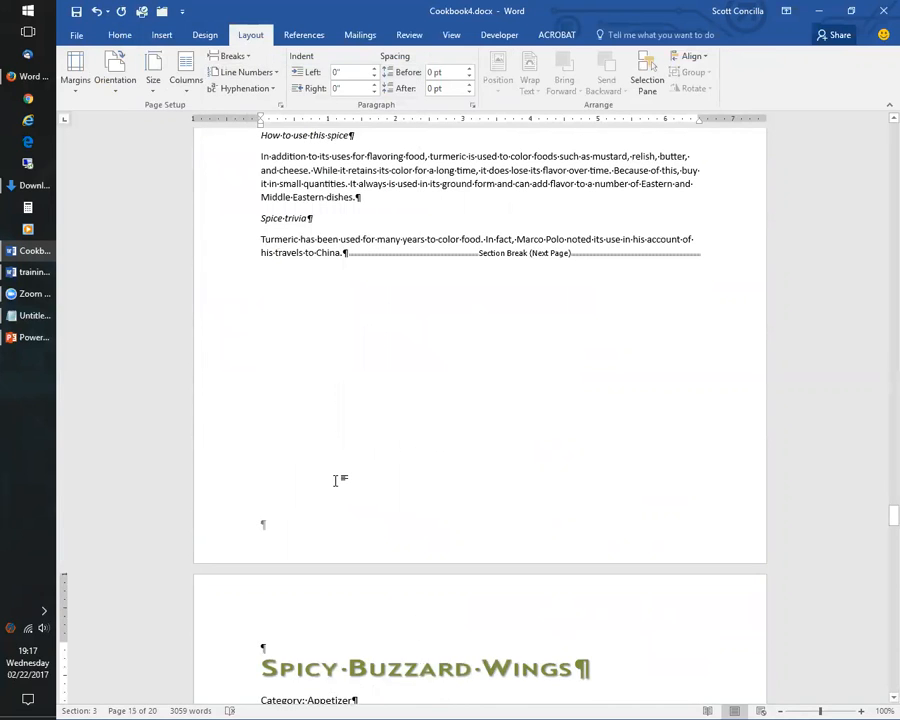
left_click(119, 35)
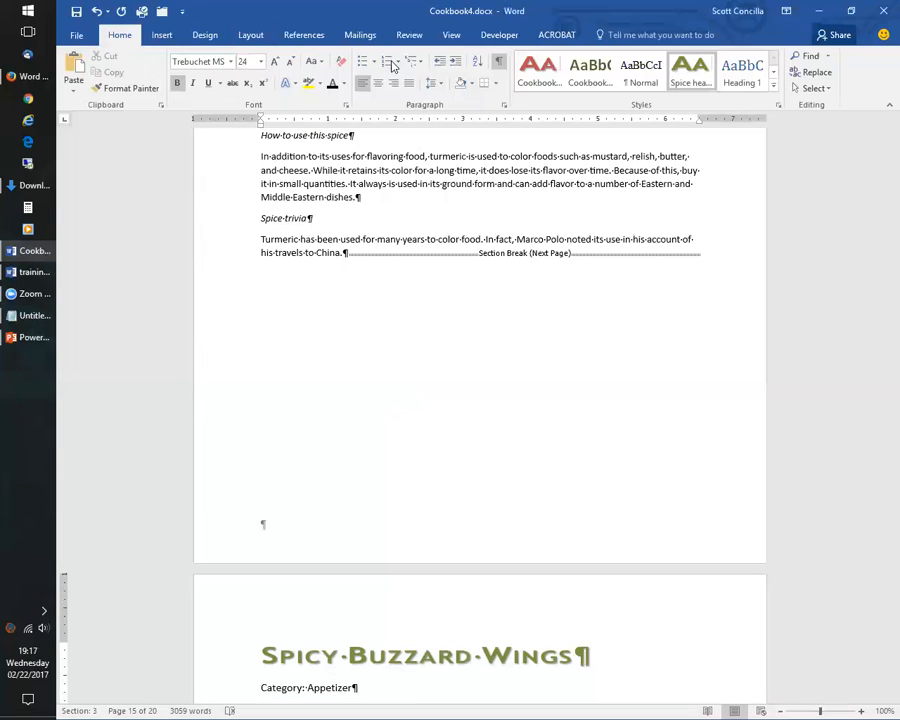
key("ctrl+shift+8")
Step: Set the recipe section starting at Spicy Buzzard Wings to two columns
scroll(405, 405, "down", 8)
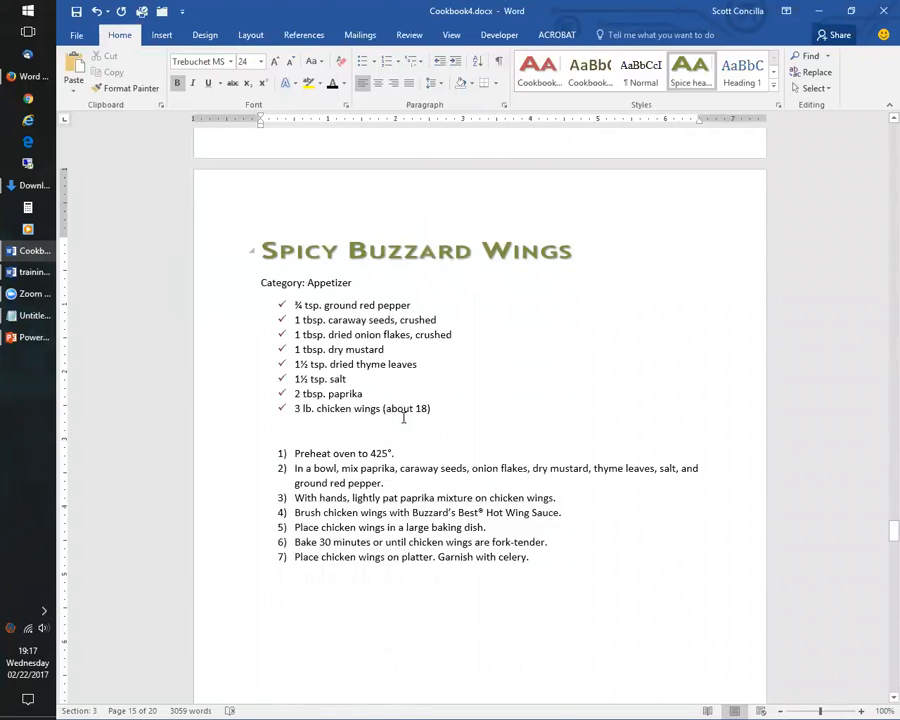
scroll(401, 424, "up", 2)
scroll(405, 428, "up", 5)
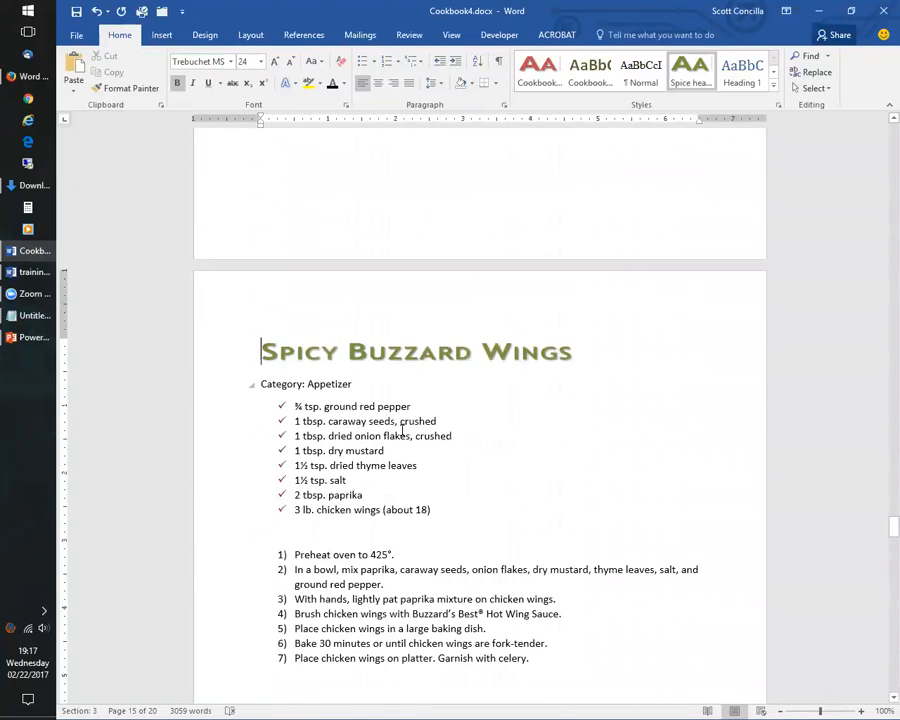
scroll(402, 460, "down", 11)
scroll(402, 468, "down", 11)
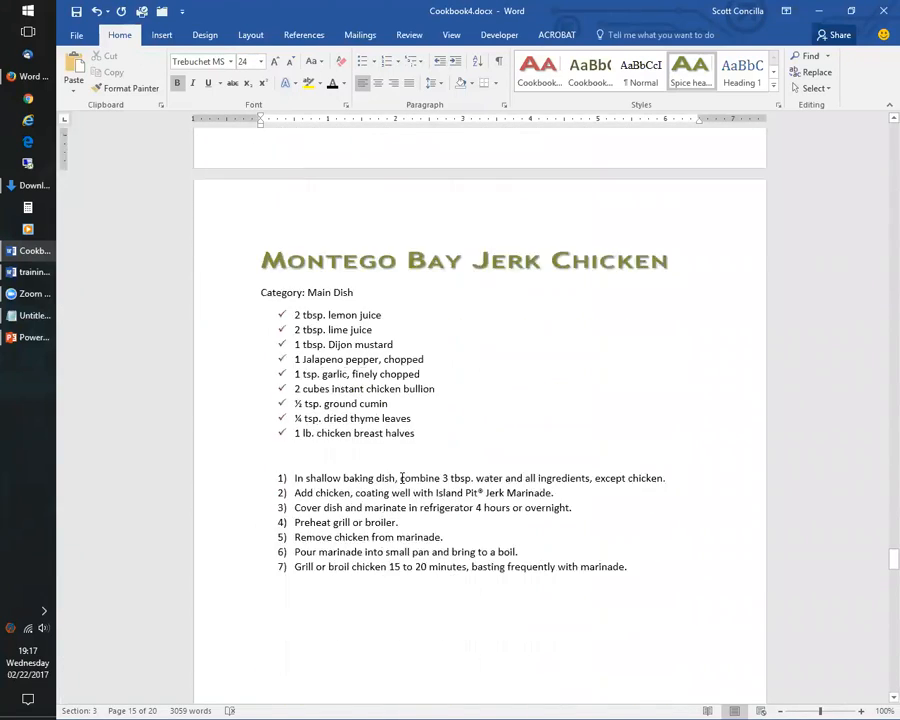
scroll(400, 484, "up", 1)
scroll(402, 487, "up", 15)
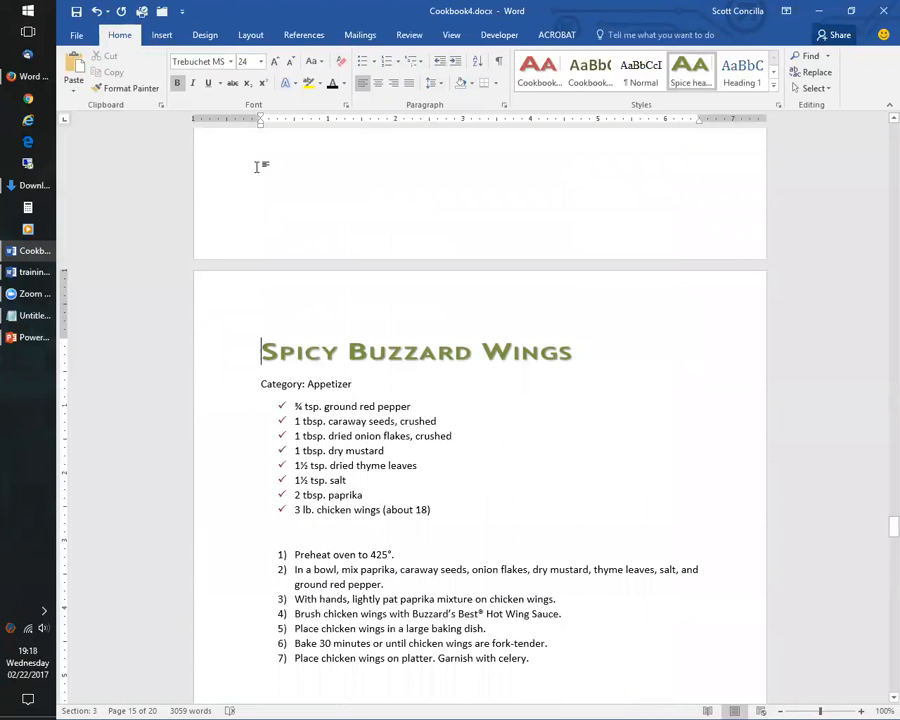
left_click(249, 35)
left_click(196, 82)
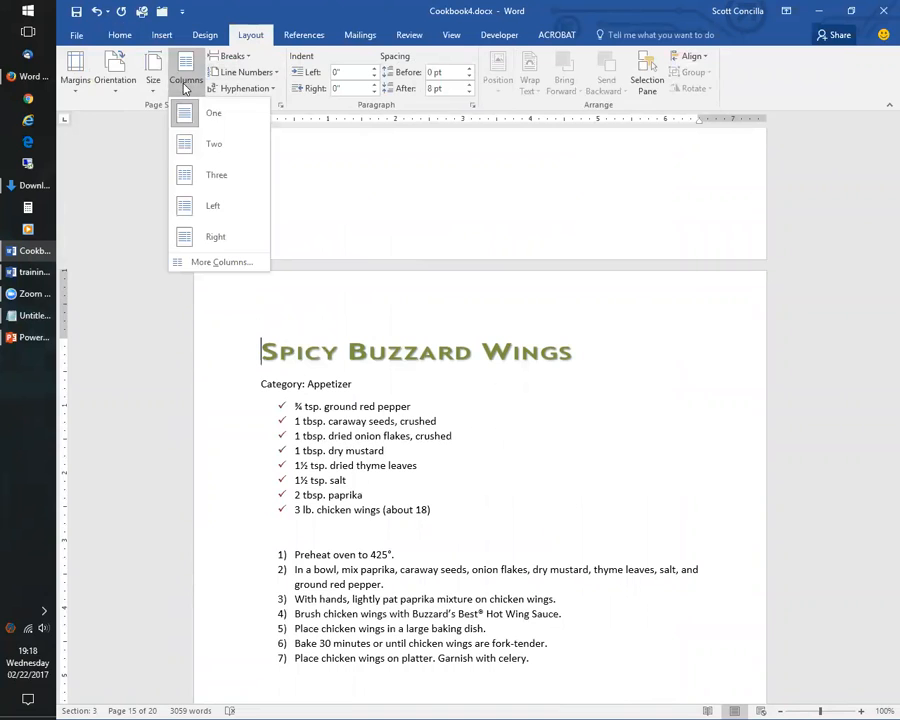
left_click(195, 146)
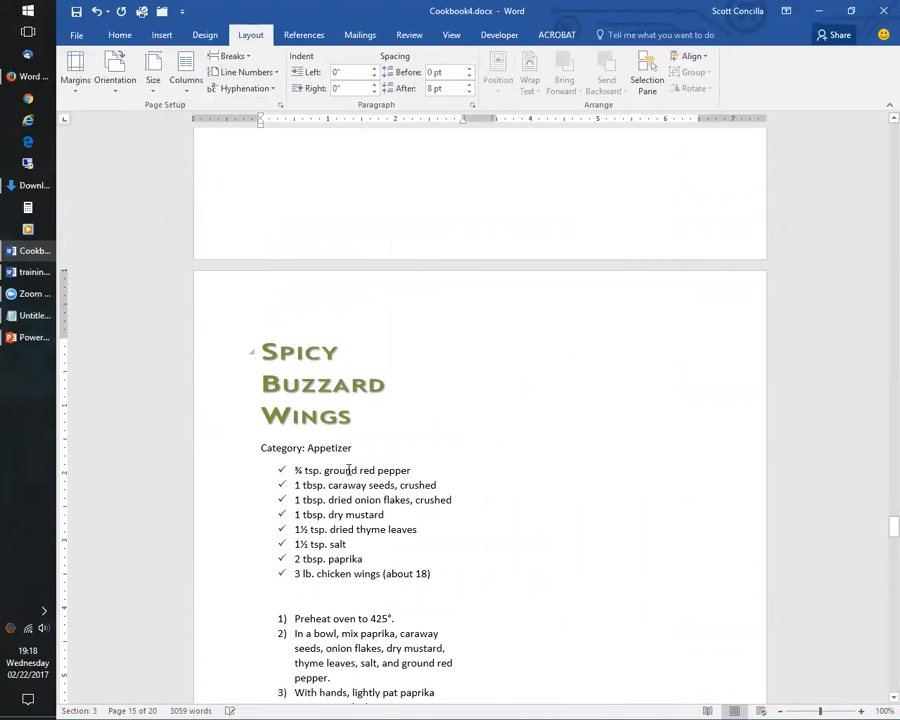
Step: Delete the page breaks after the Spicy Buzzard Wings and Montego Bay Jerk Chicken recipes, showing formatting marks only while doing so
scroll(370, 474, "down", 8)
scroll(368, 496, "down", 10)
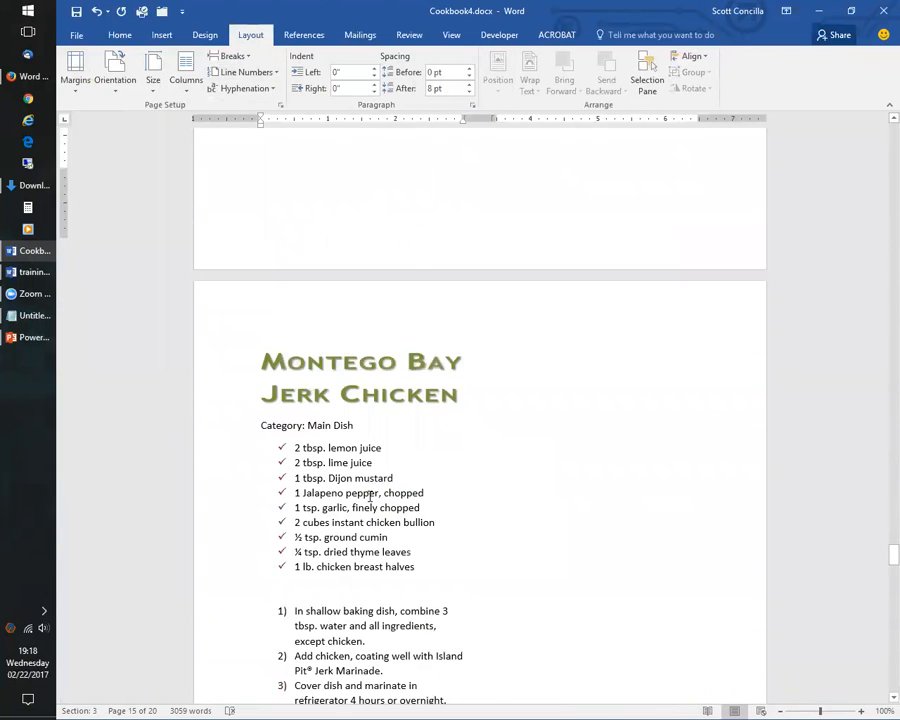
scroll(367, 494, "up", 8)
scroll(374, 490, "up", 6)
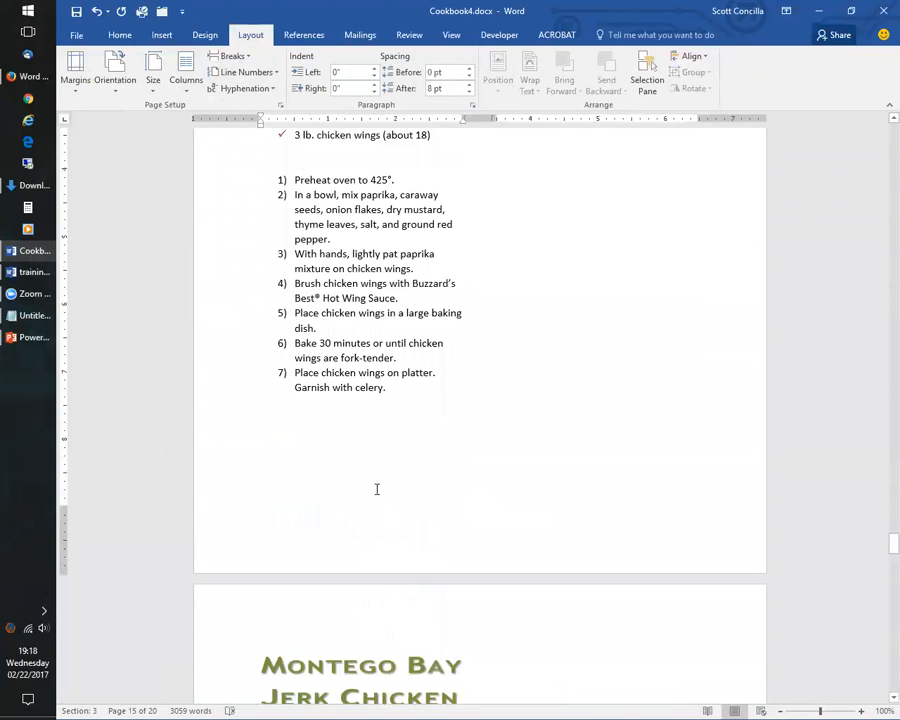
left_click(121, 35)
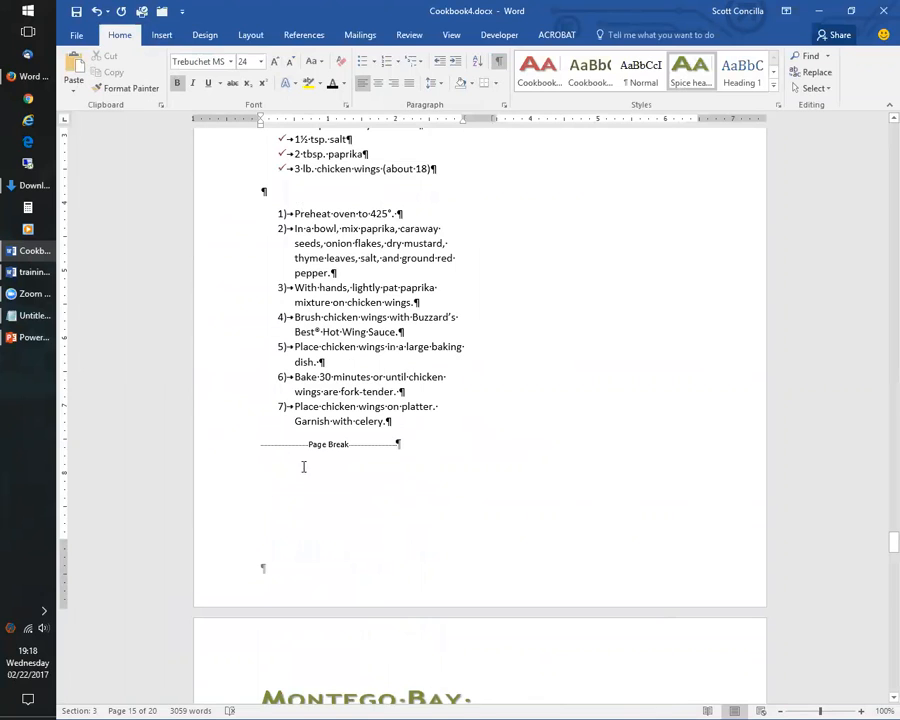
left_click(265, 442)
key("Delete")
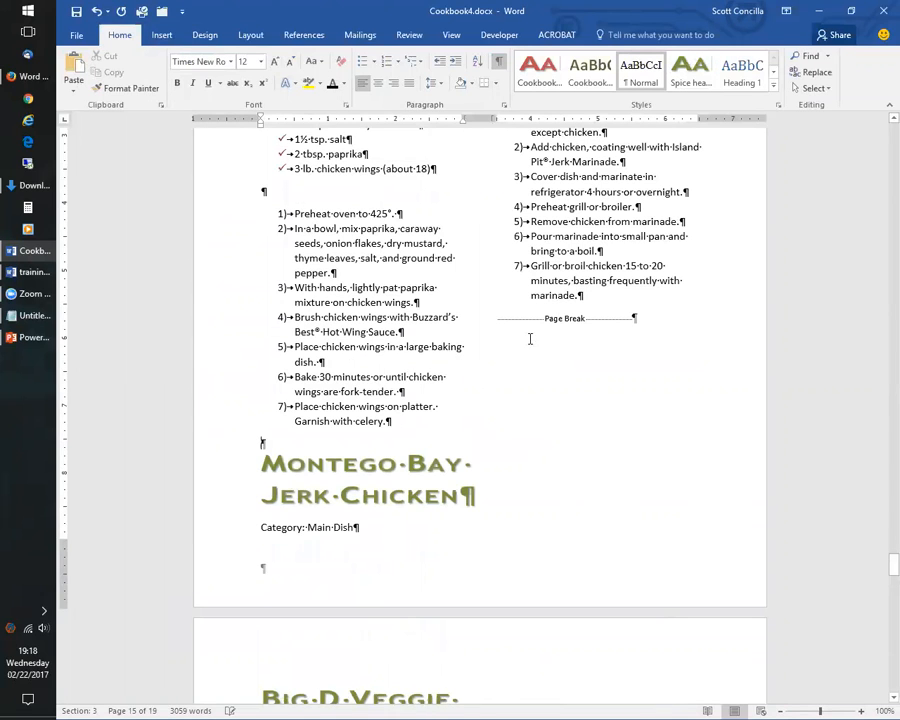
left_click(498, 318)
key("Delete")
scroll(558, 484, "down", 4)
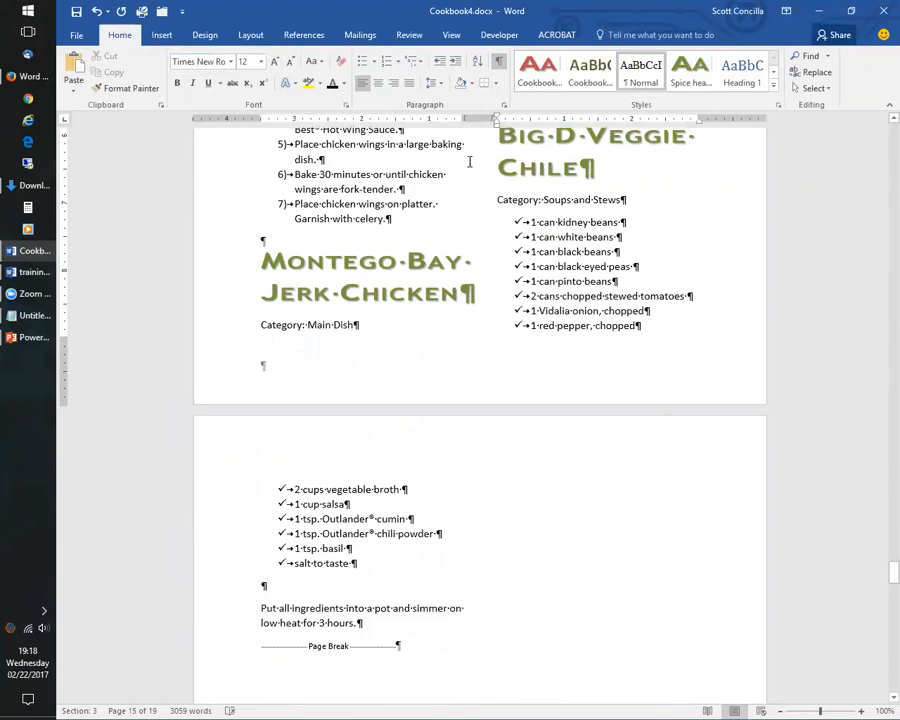
key("ctrl+shift+8")
Step: Review the two-column layout across the recipe pages of the last section
scroll(410, 364, "up", 9)
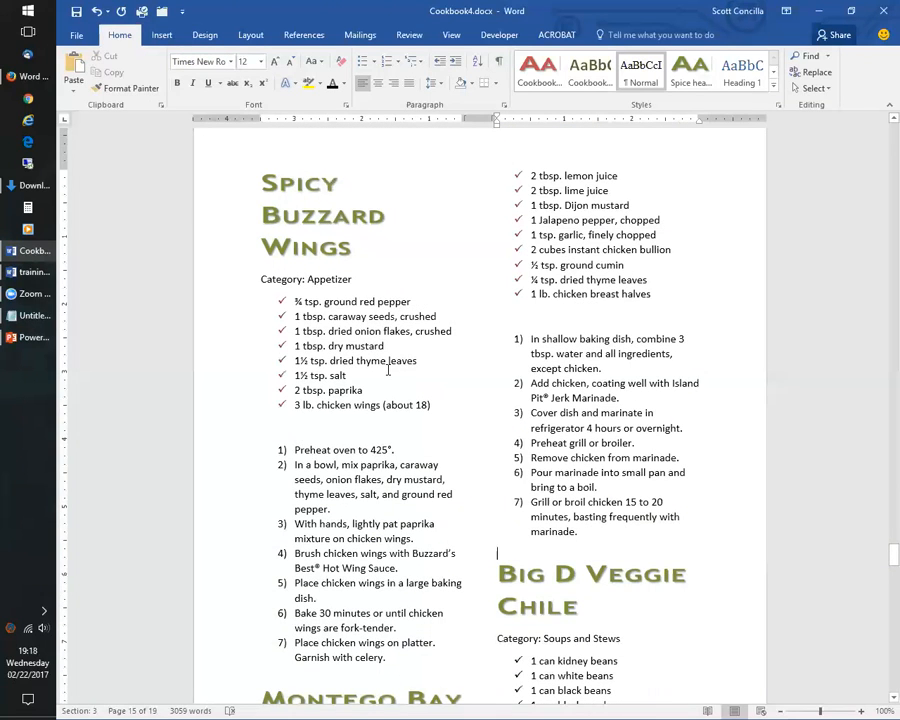
scroll(388, 374, "down", 15)
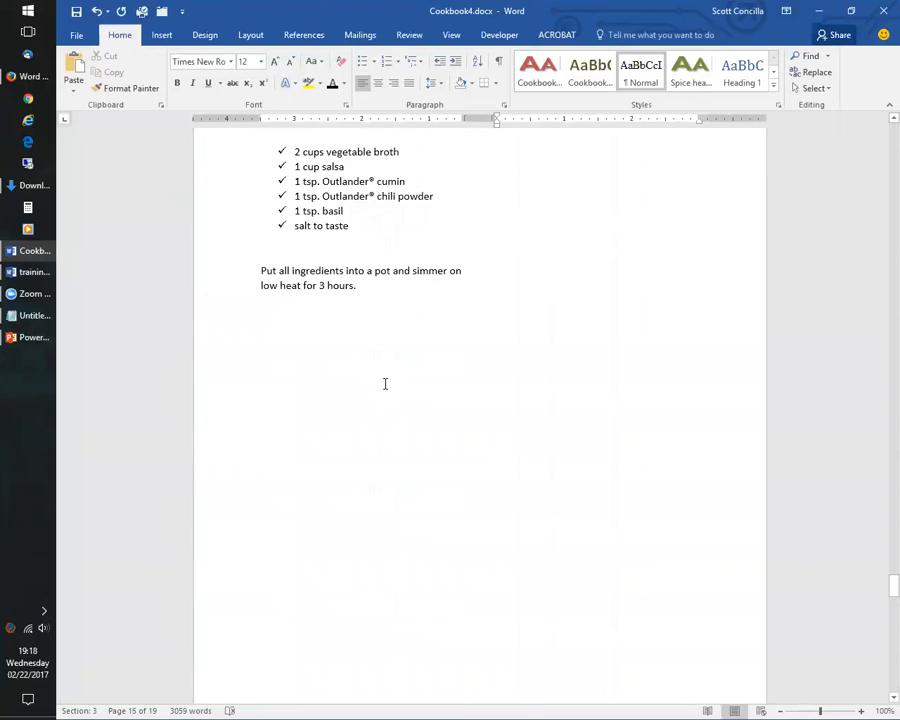
scroll(383, 381, "up", 5)
scroll(382, 385, "down", 12)
scroll(383, 395, "down", 18)
scroll(383, 405, "down", 15)
scroll(383, 405, "up", 10)
Step: Insert a Continuous section break on the blank line between the Introduction text and The spice trade heading
key("ctrl+Home")
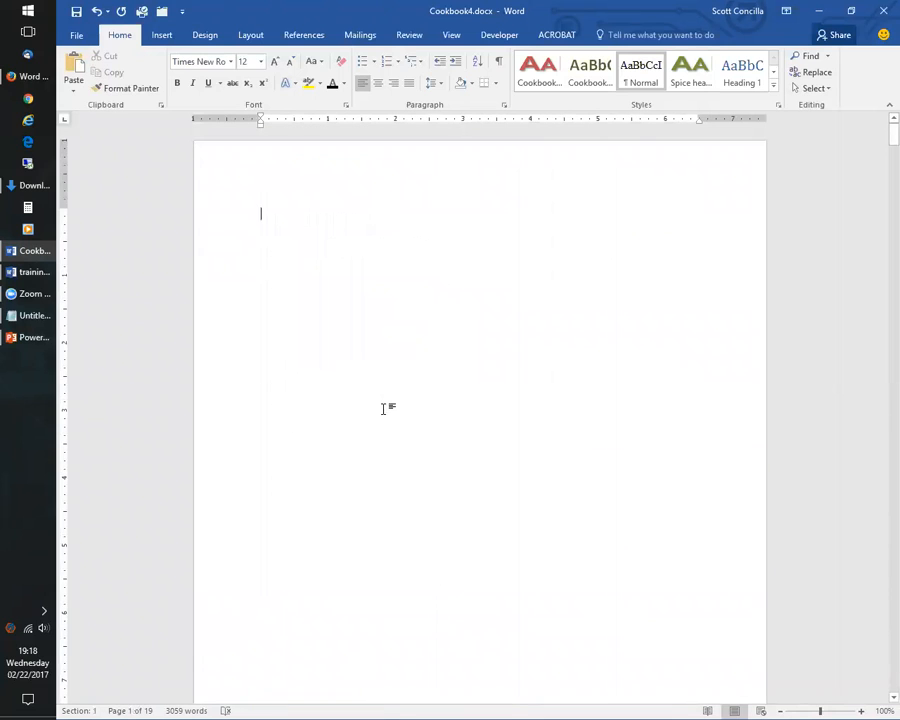
scroll(383, 408, "down", 15)
scroll(382, 429, "down", 20)
scroll(384, 434, "down", 15)
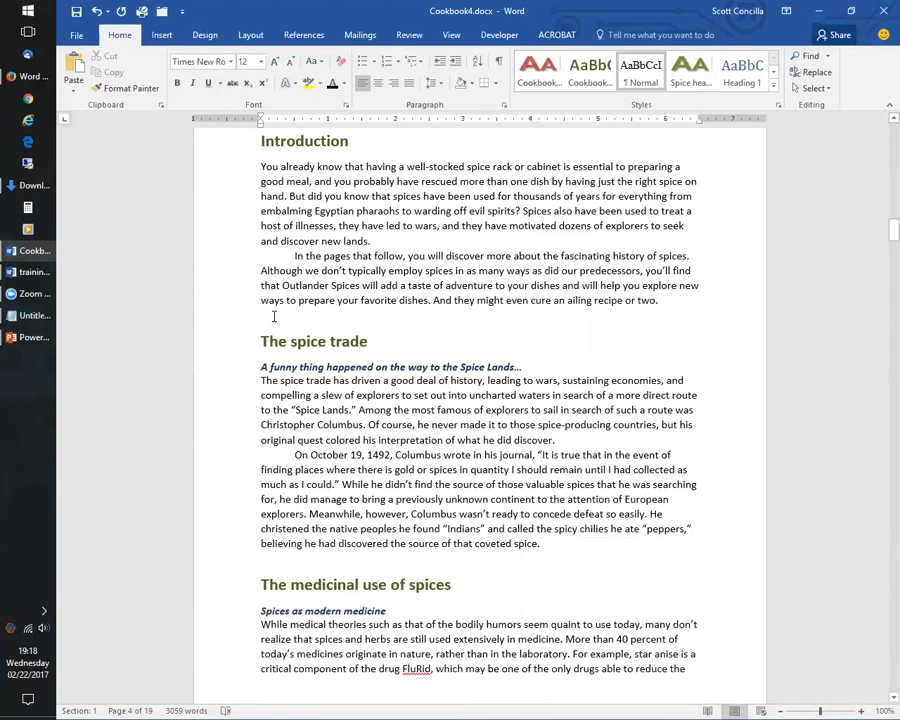
left_click(270, 314)
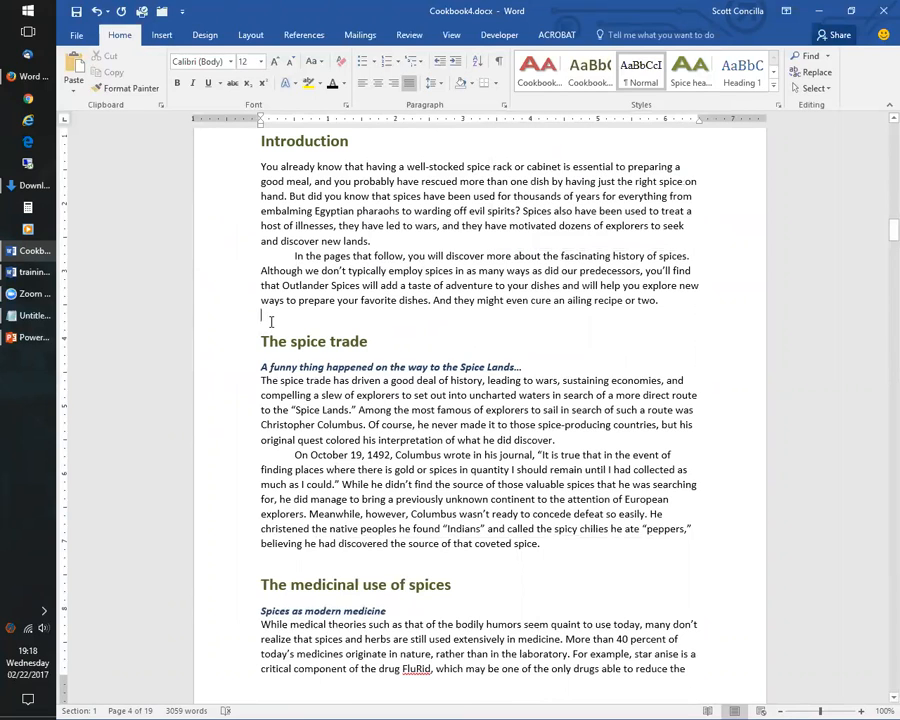
left_click(250, 35)
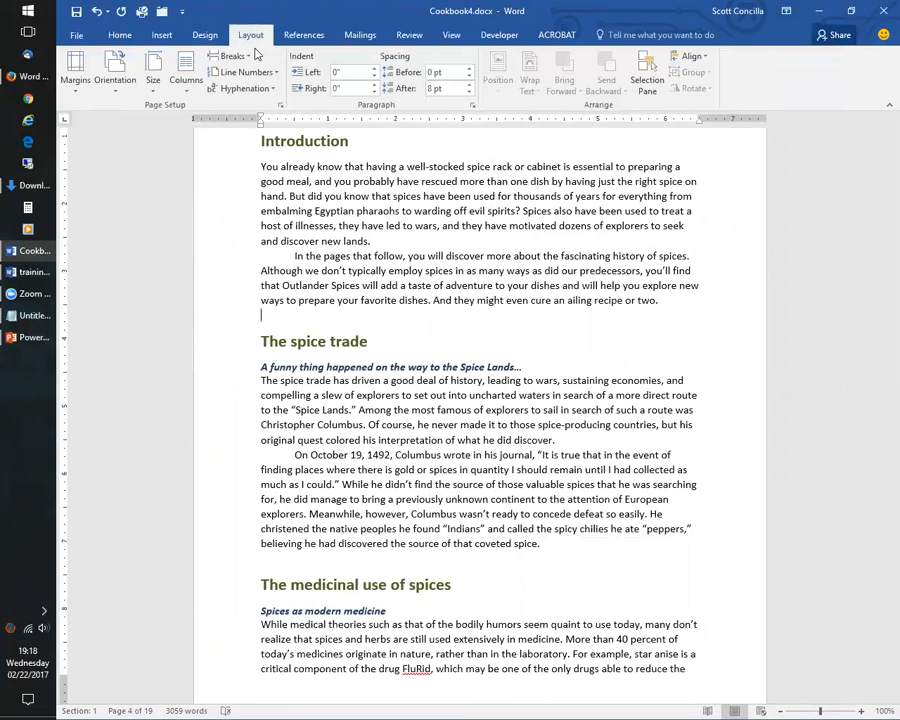
left_click(240, 57)
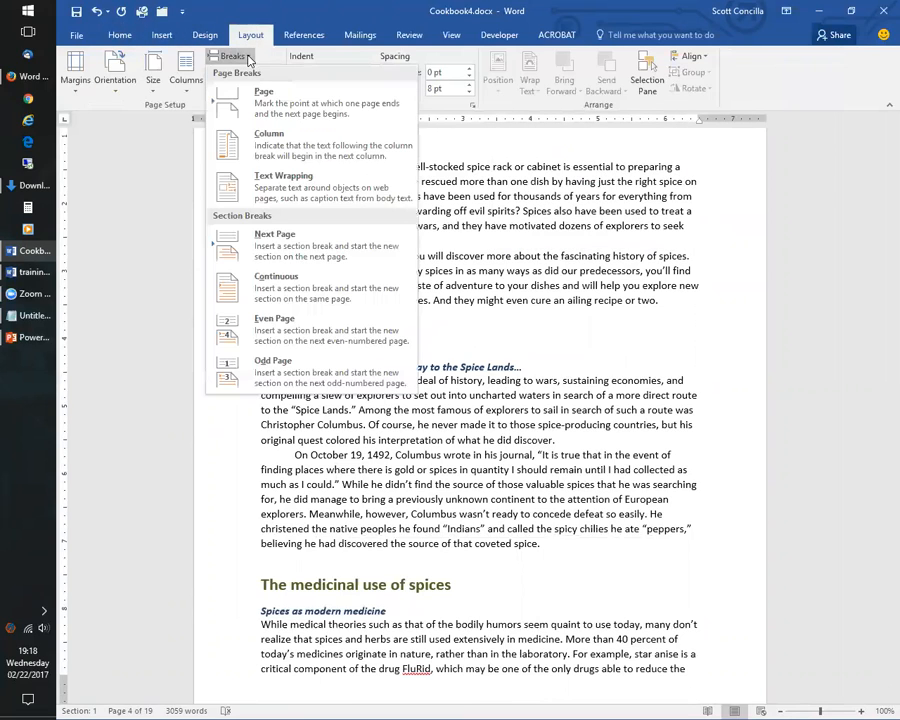
left_click(270, 283)
Step: Insert a Continuous section break on the blank line before The medicinal use of spices heading
left_click(265, 559)
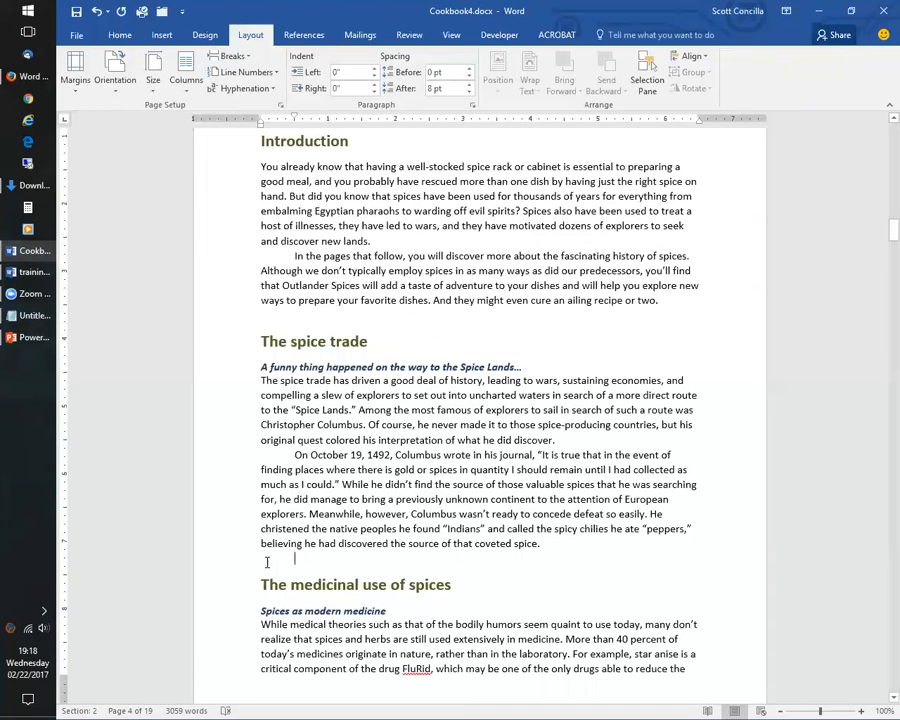
left_click(240, 58)
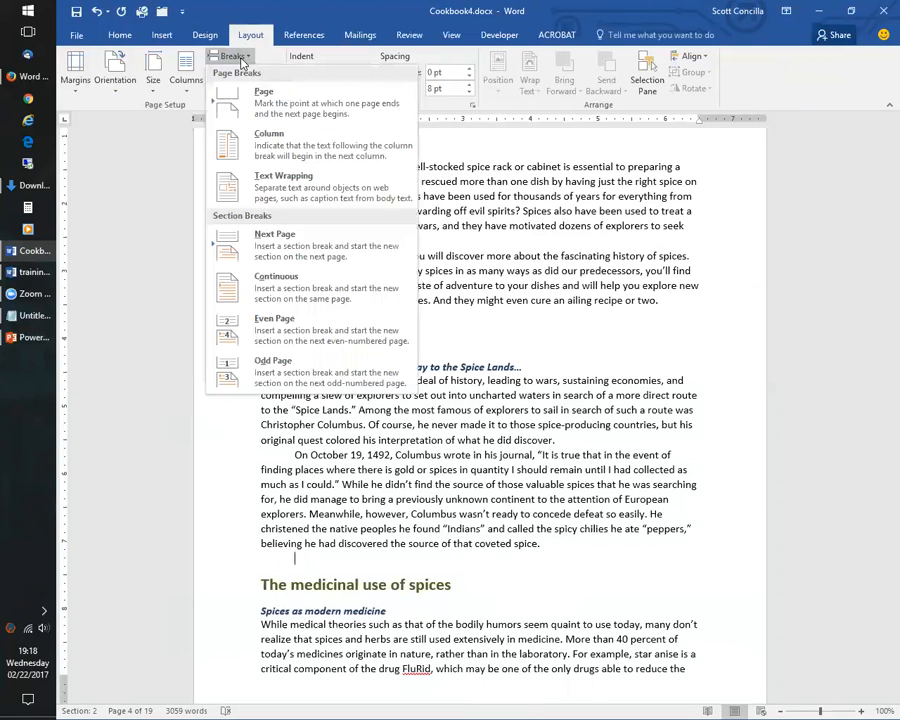
left_click(270, 285)
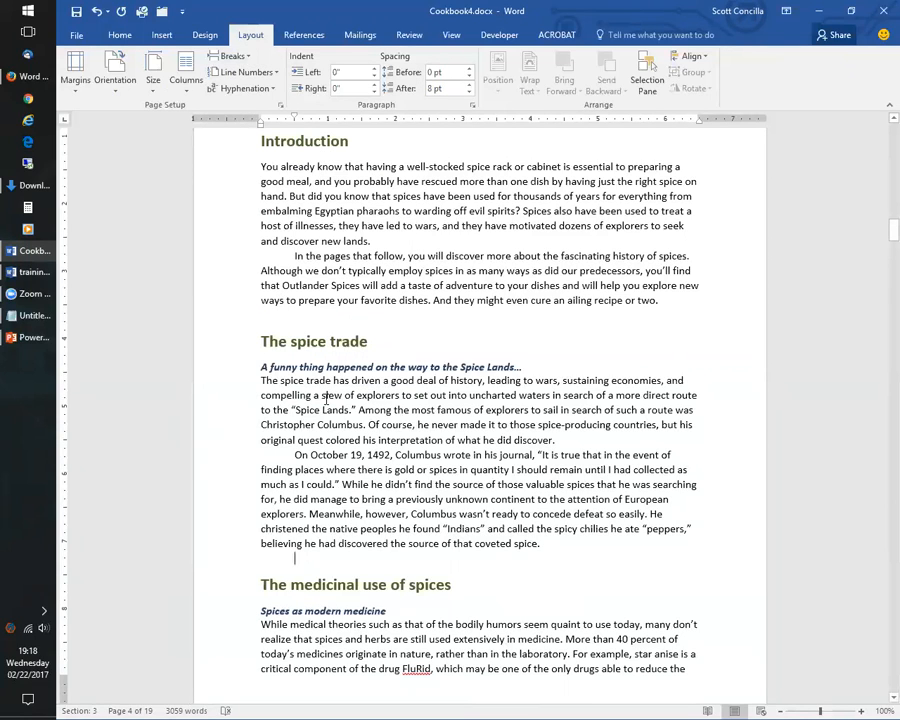
Step: Set The spice trade section to three columns and add a blank line after the Introduction text
left_click(186, 88)
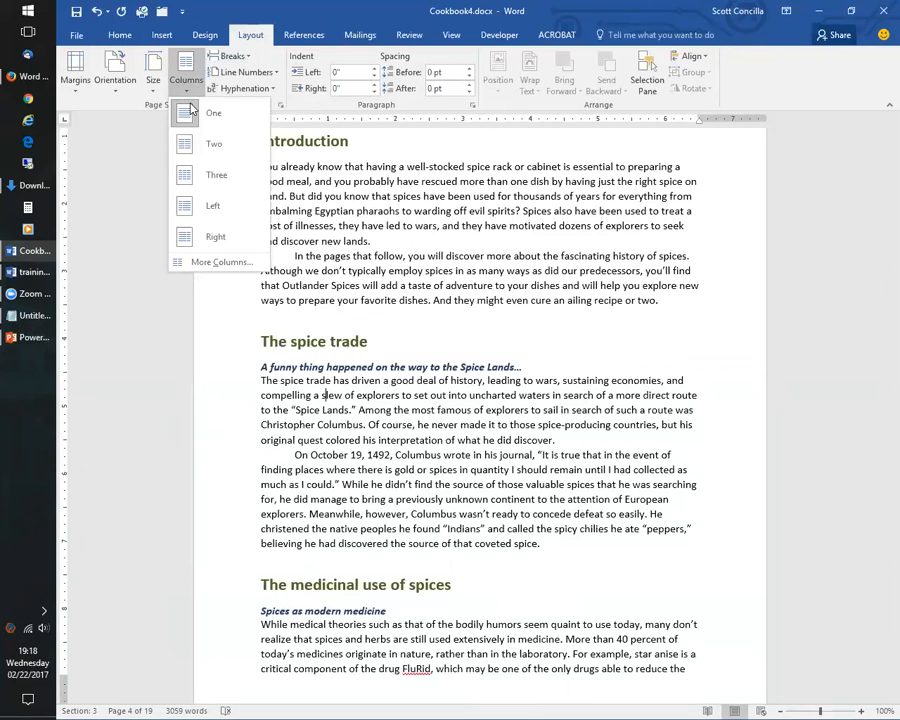
left_click(216, 176)
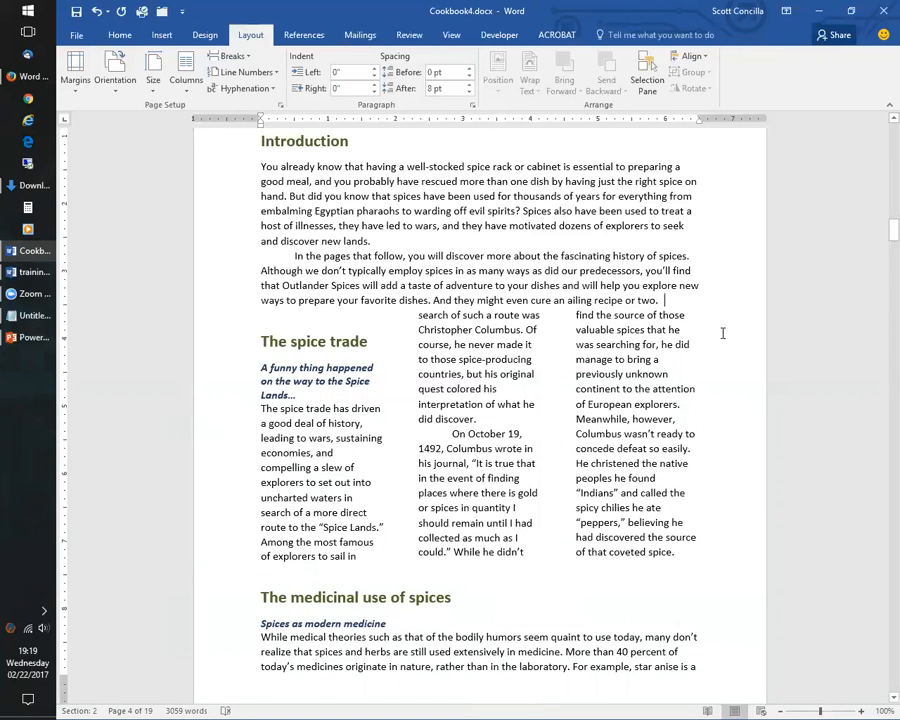
key("Return")
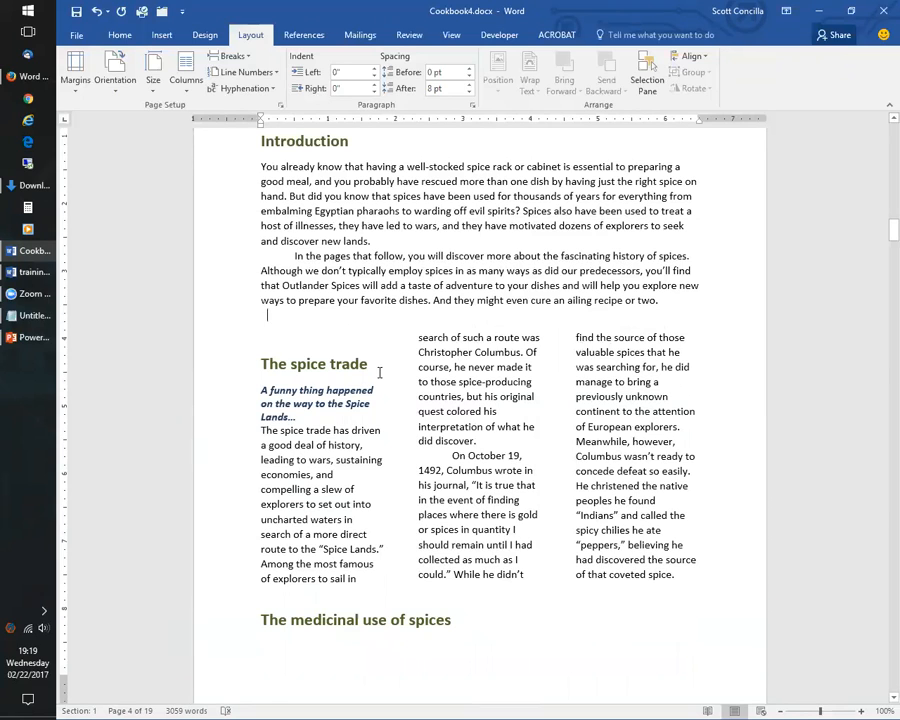
Step: Check the column layout around The spice trade section, then switch to the Section Breaks slide in PowerPoint
scroll(506, 528, "down", 2)
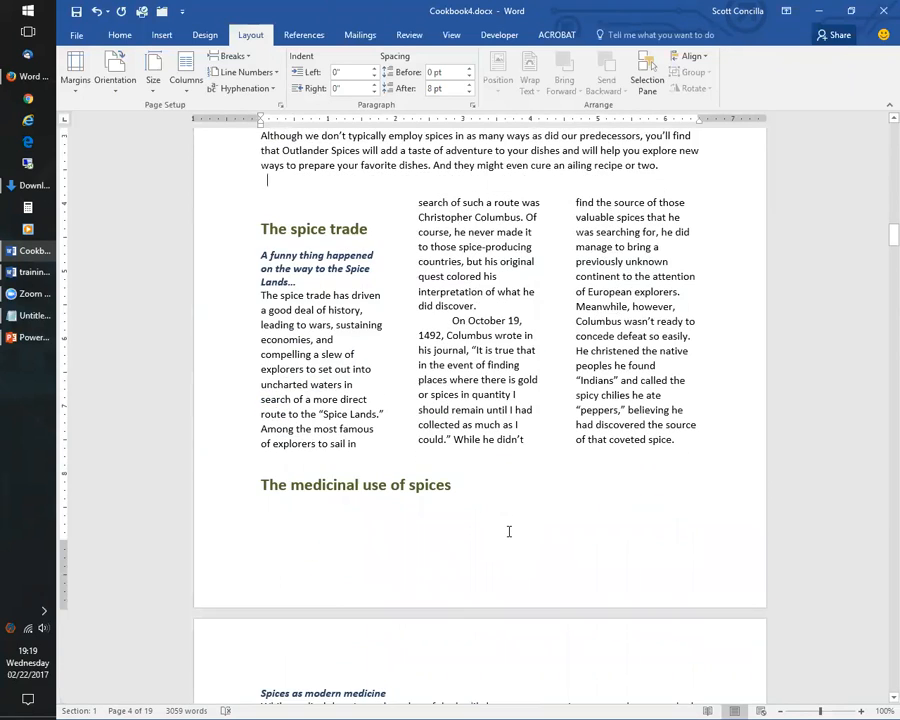
scroll(507, 531, "up", 1)
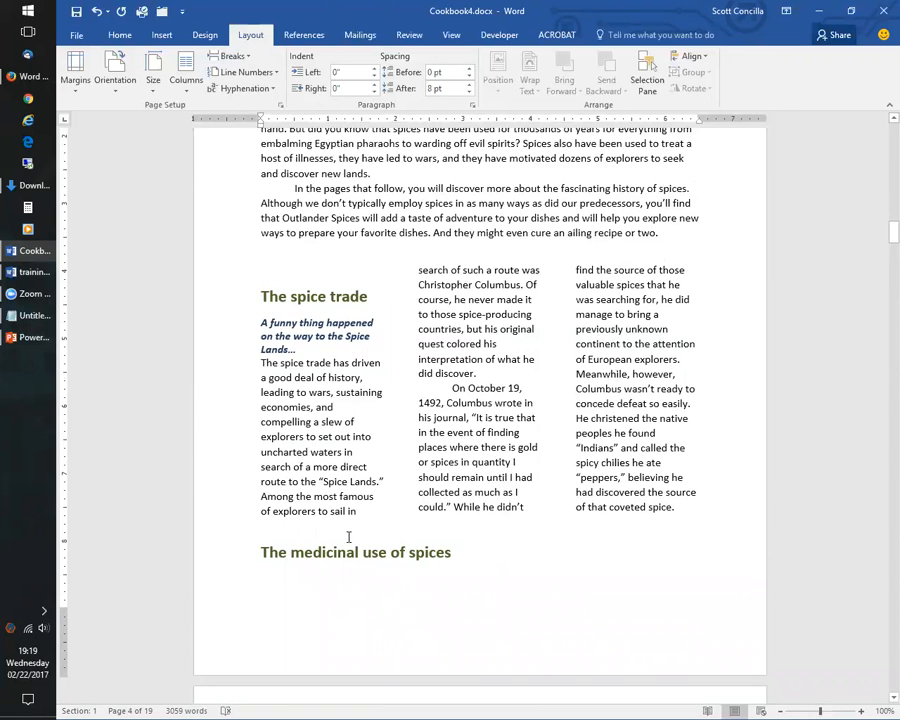
scroll(346, 534, "down", 6)
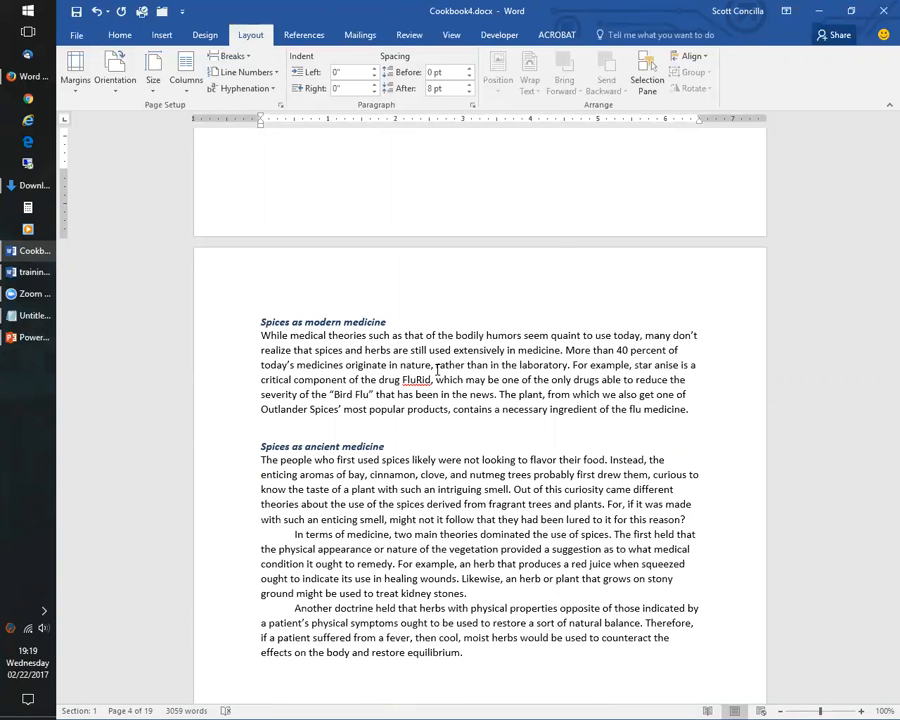
key("alt+Tab")
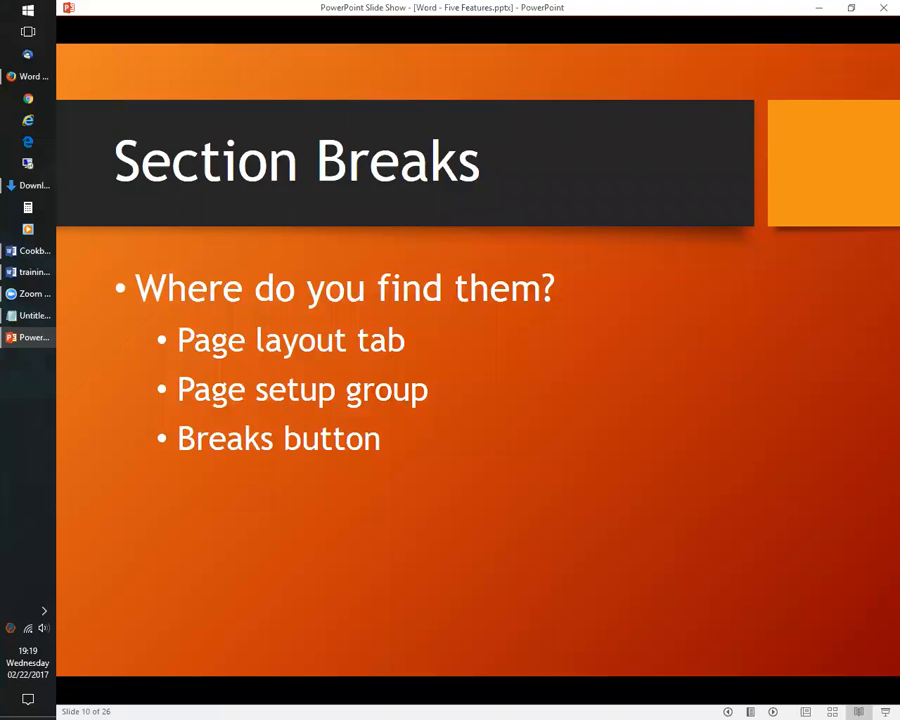
Step: Review the Section Breaks slides and advance to the Color Schemes slide that defines what they are
key("Left")
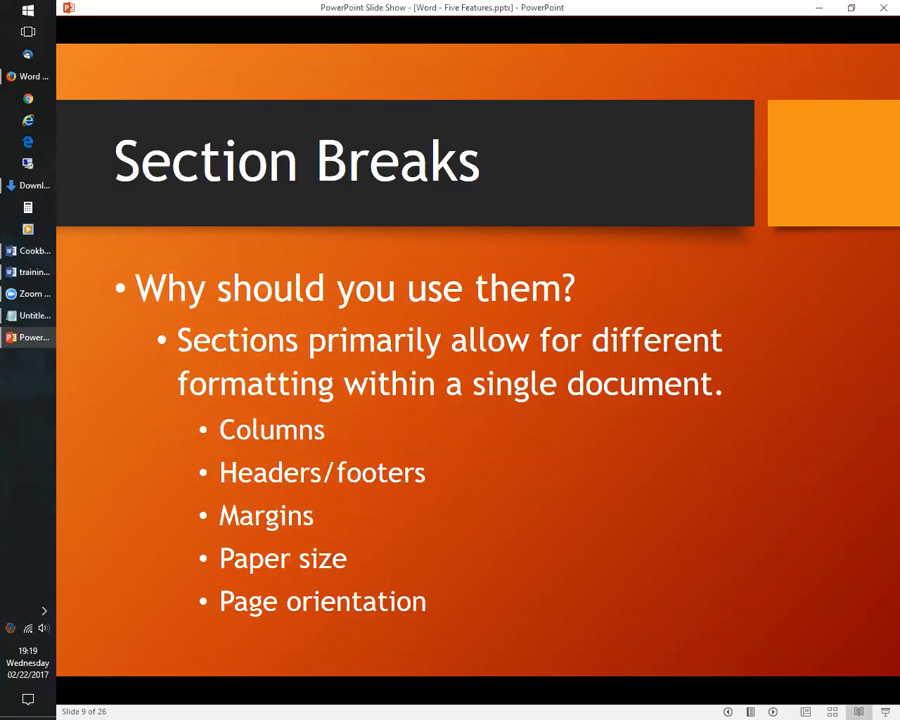
key("Right")
key("Right")
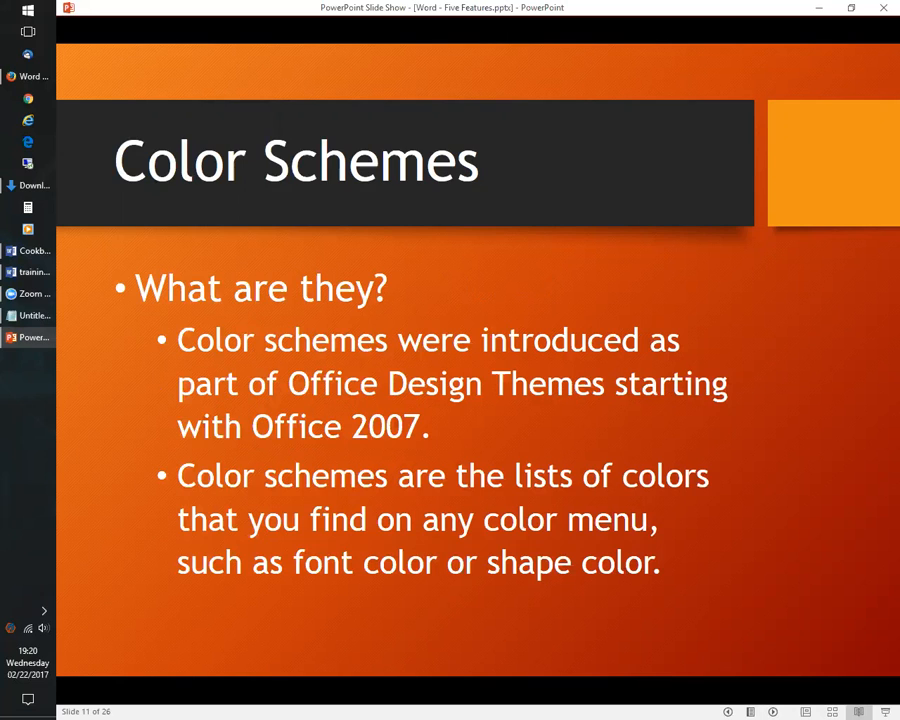
key("Right")
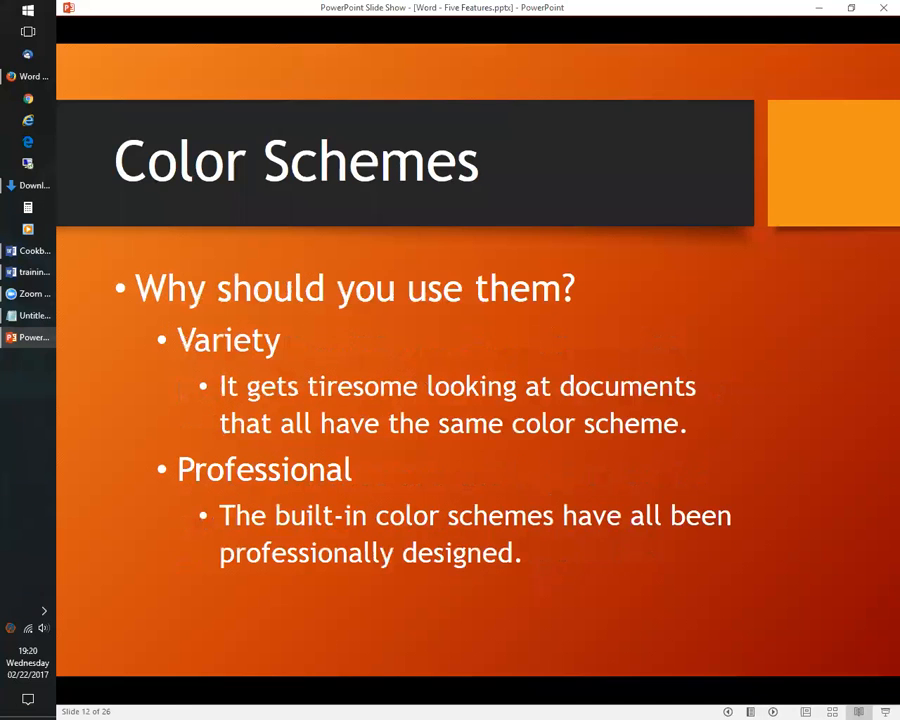
key("Left")
Step: Examine the font colors available for the Spices as modern medicine heading in Word, then return to PowerPoint's slide on why to use color schemes
key("alt+Tab")
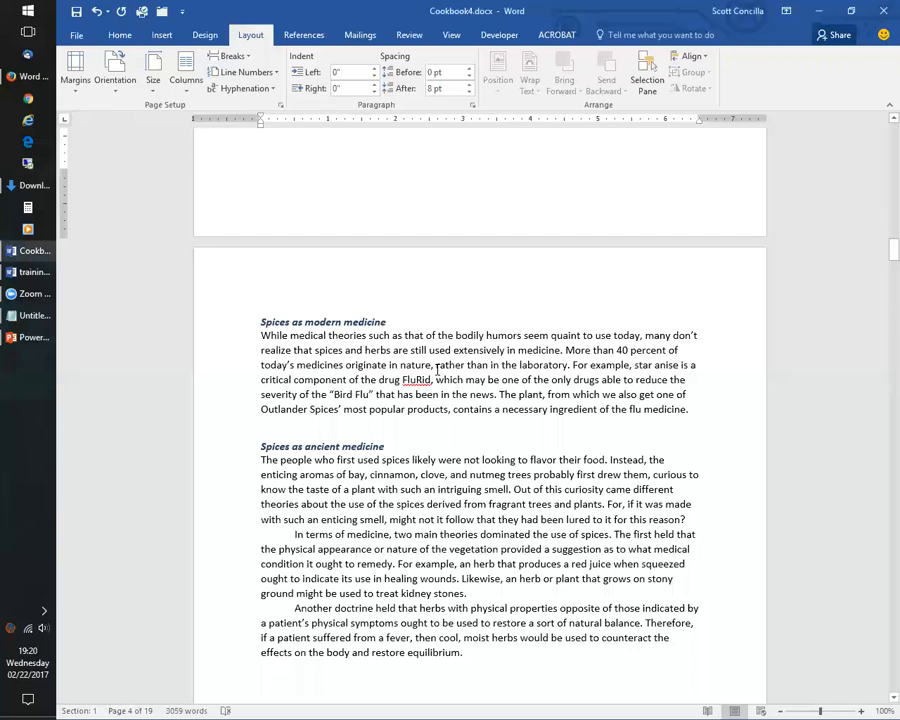
left_click(263, 321)
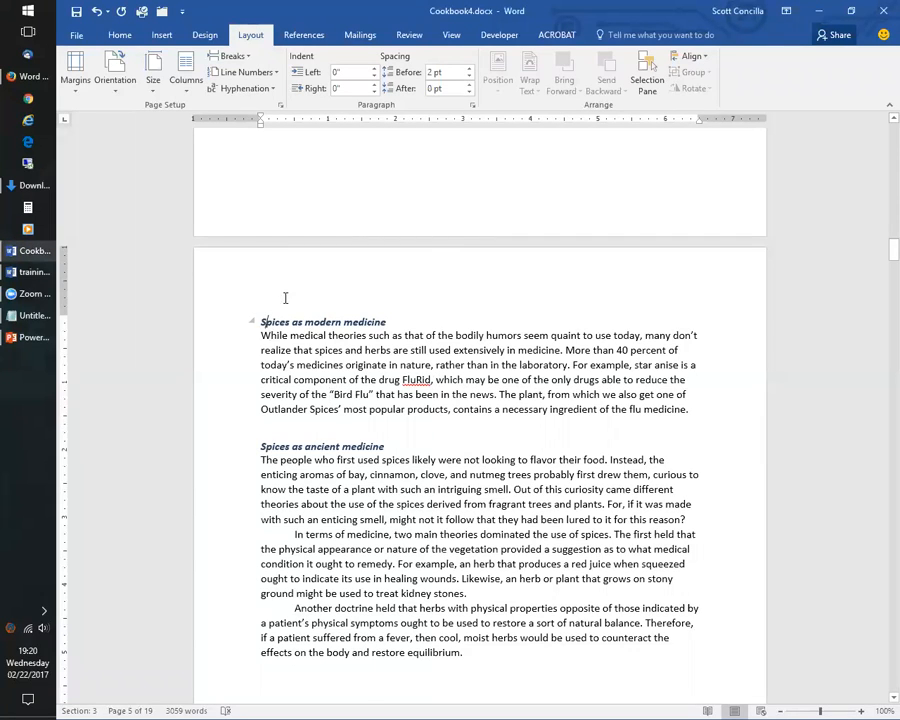
left_click(119, 34)
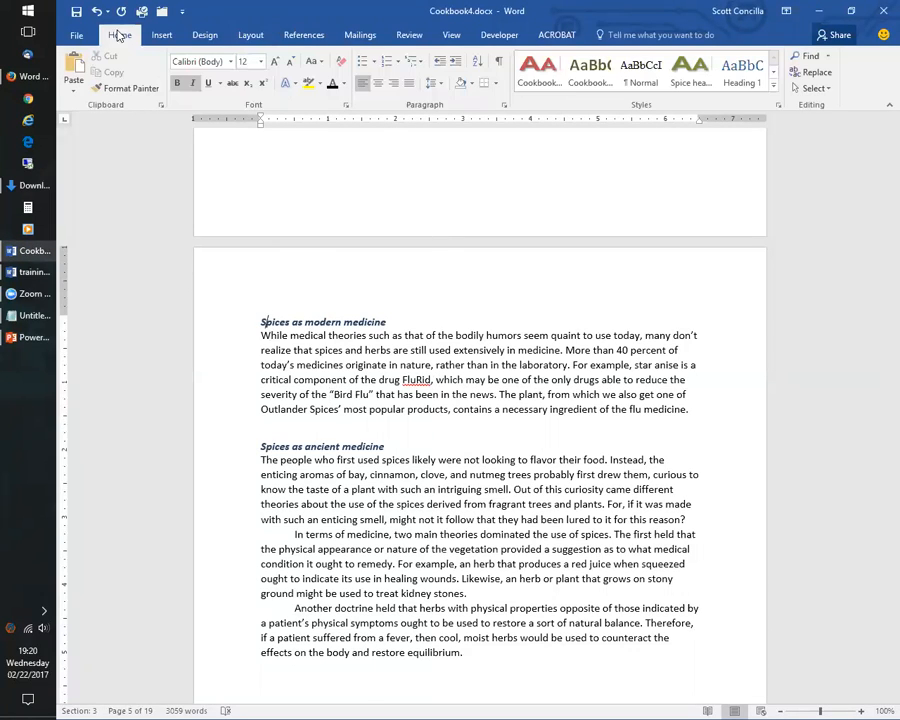
left_click(343, 84)
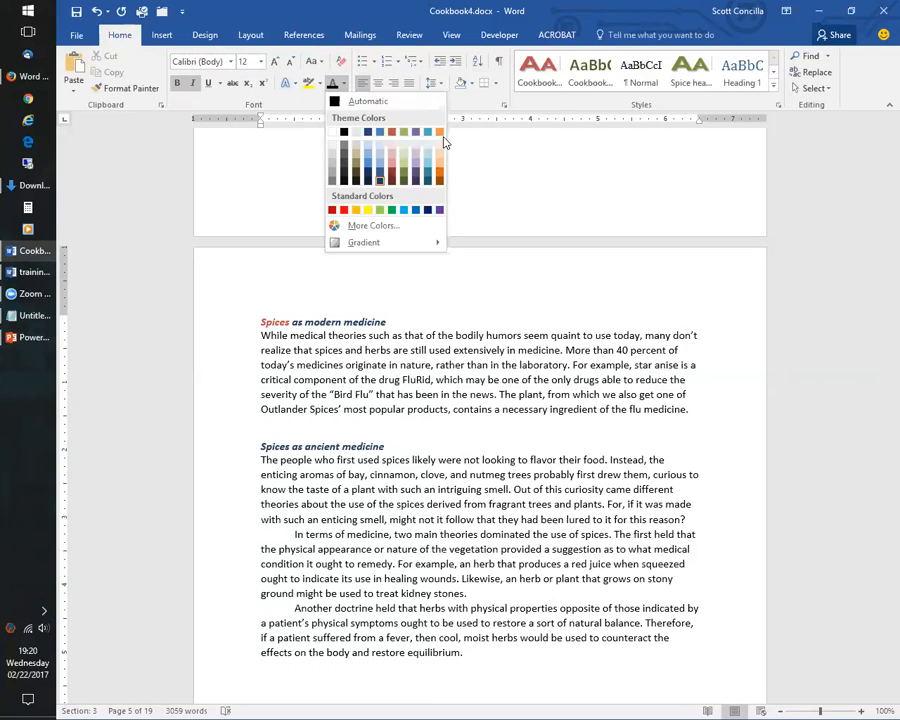
left_click(275, 4)
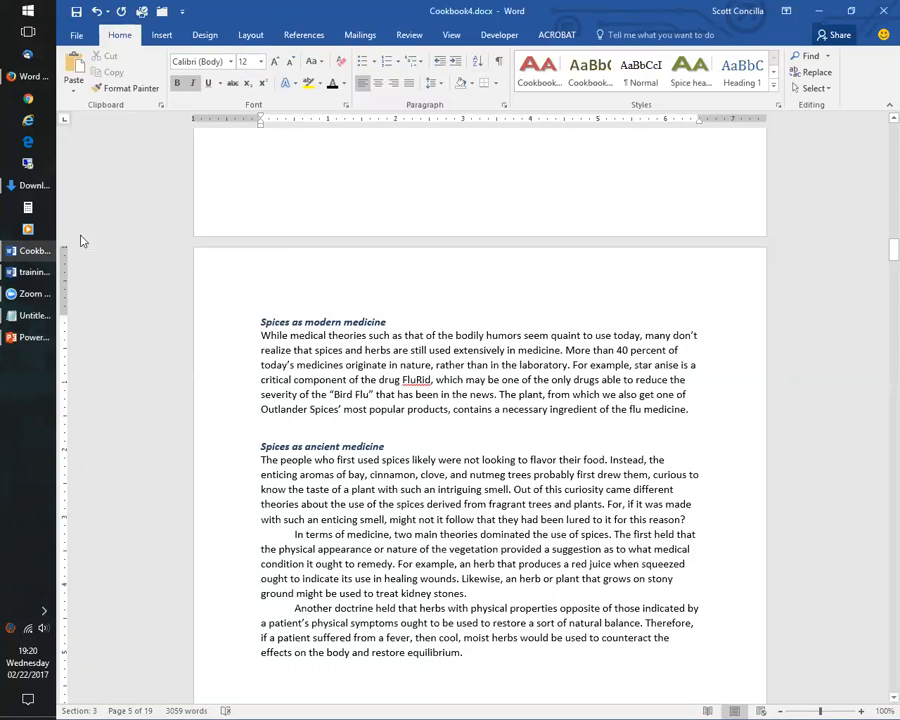
left_click(30, 340)
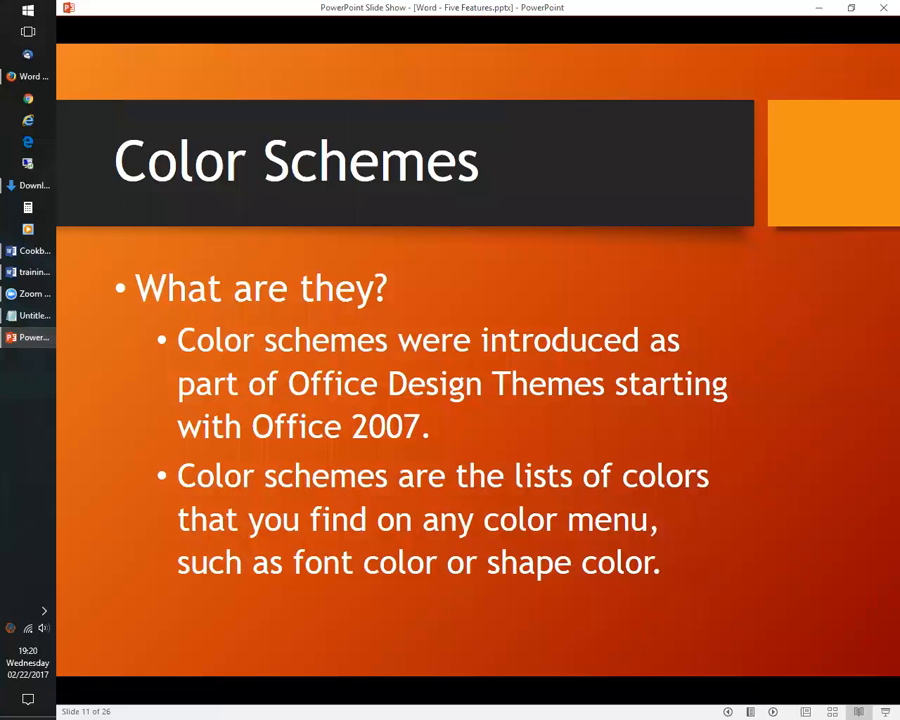
key("Right")
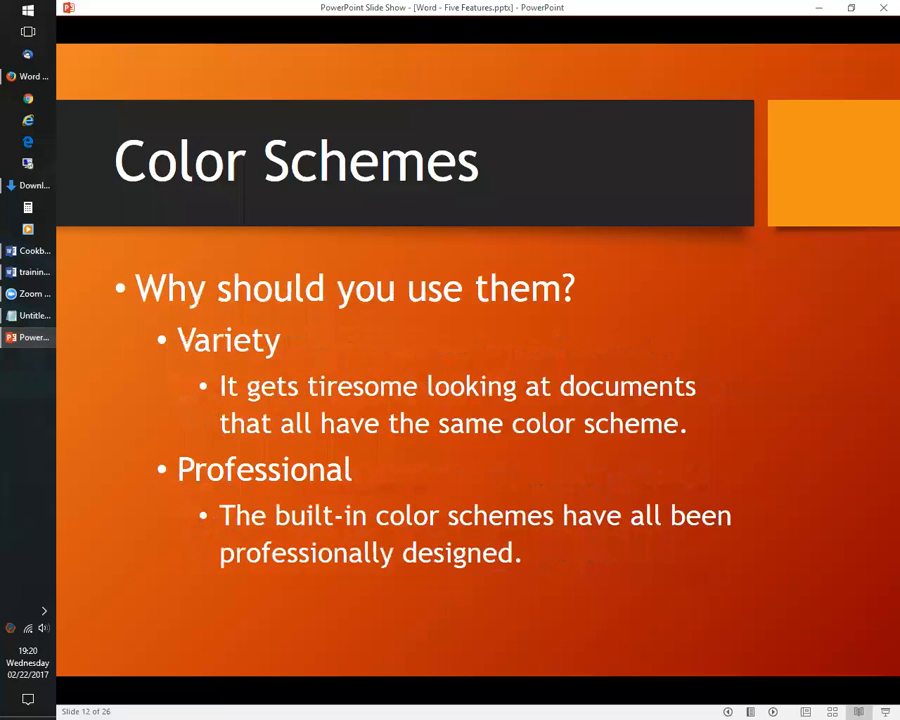
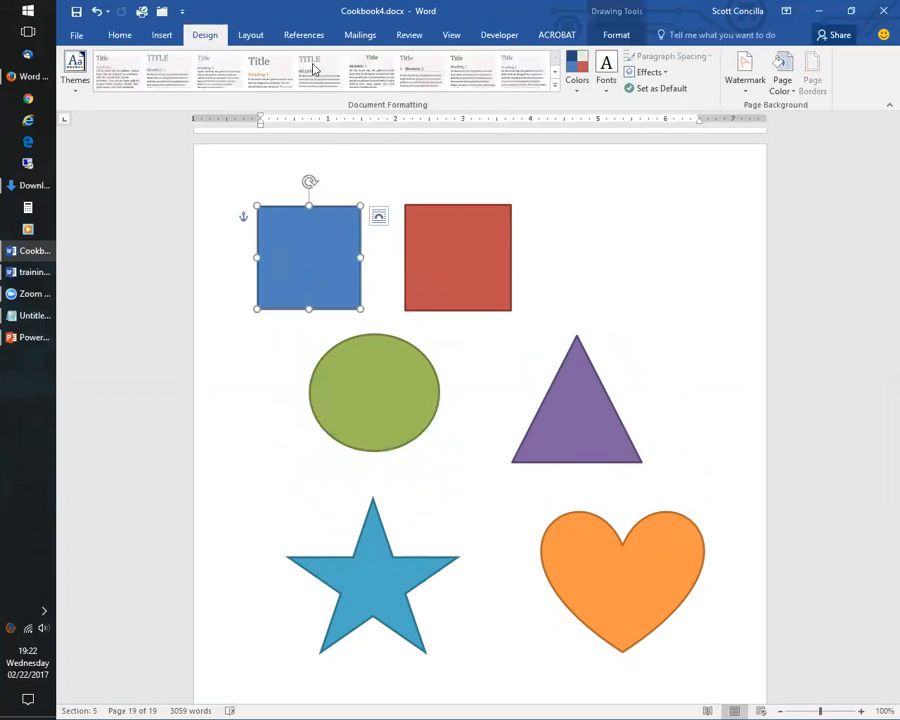
Step: Examine the theme shape styles and shape fill colors offered for the selected blue square on the cookbook's last page
left_click(614, 35)
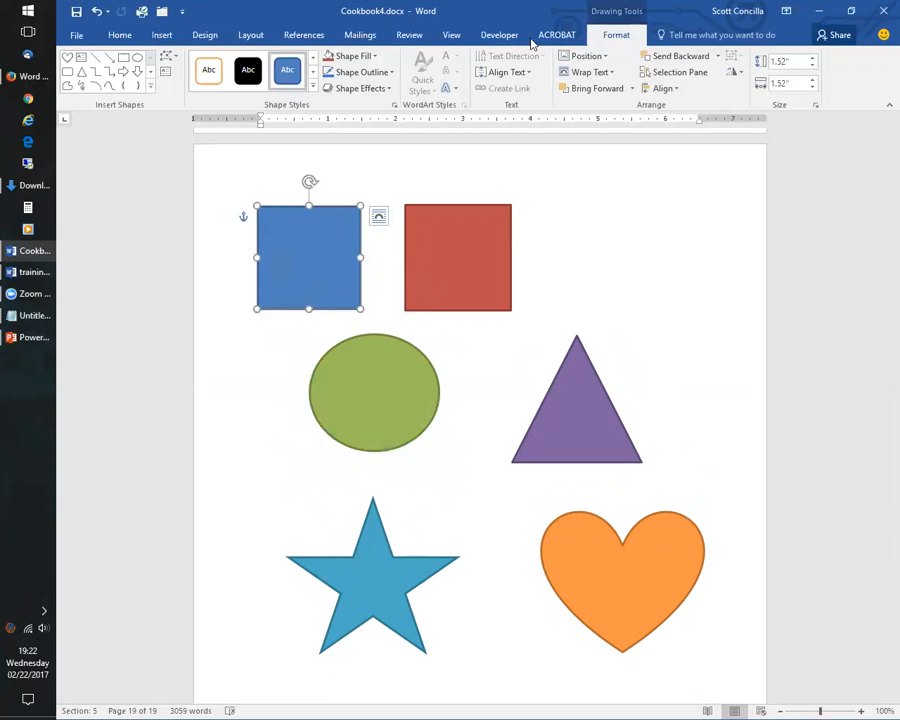
left_click(312, 88)
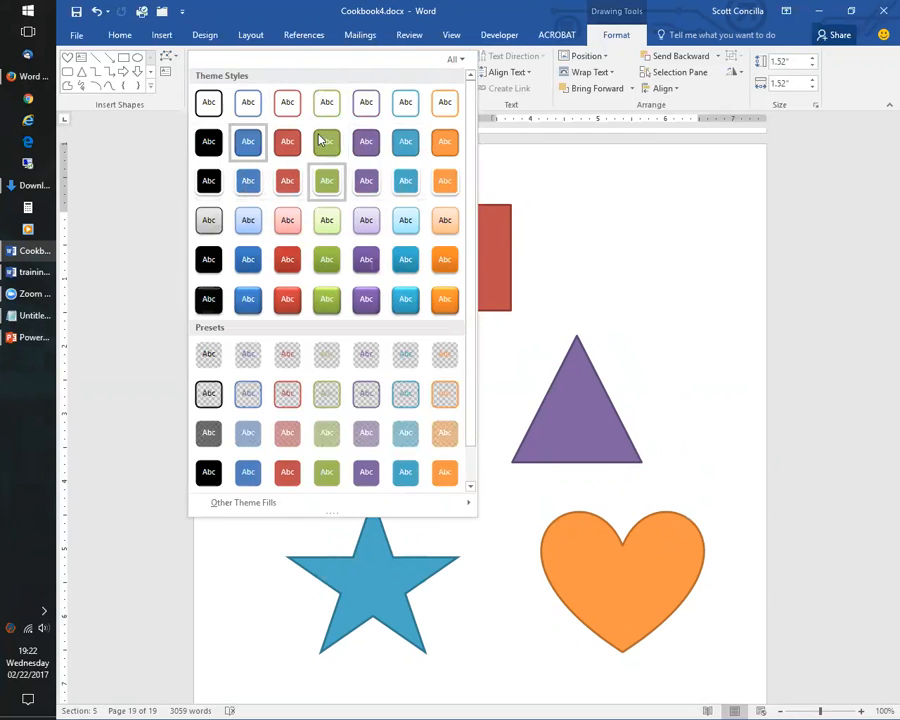
left_click(269, 17)
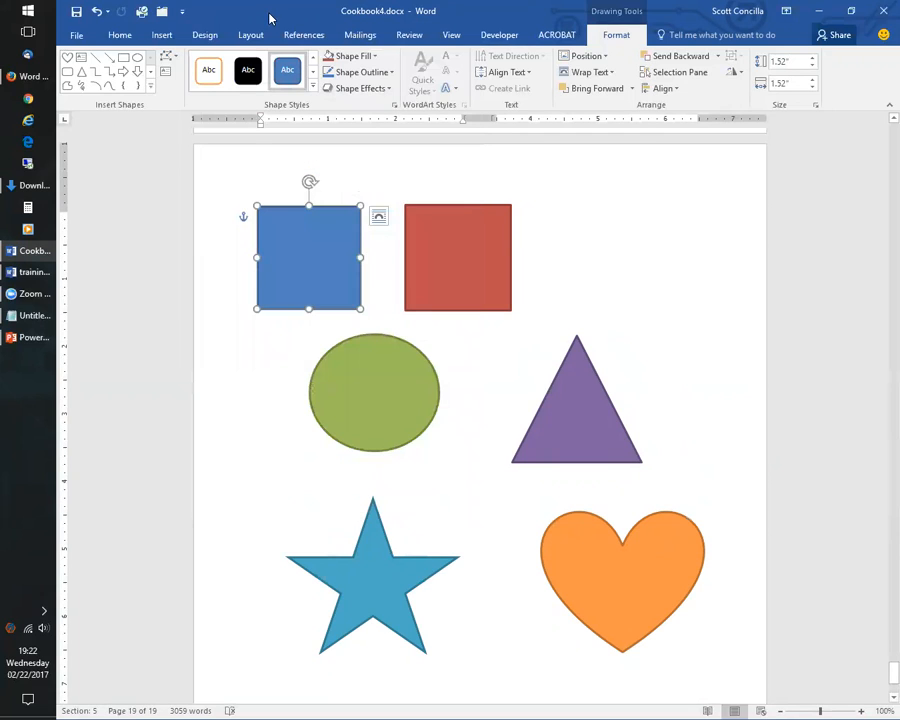
left_click(312, 88)
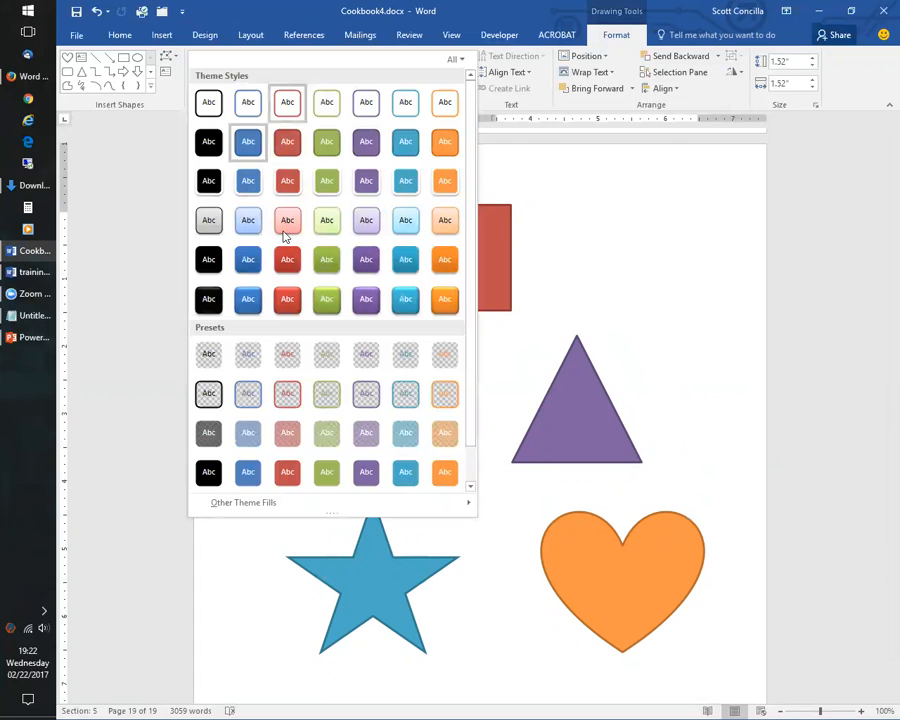
left_click(277, 11)
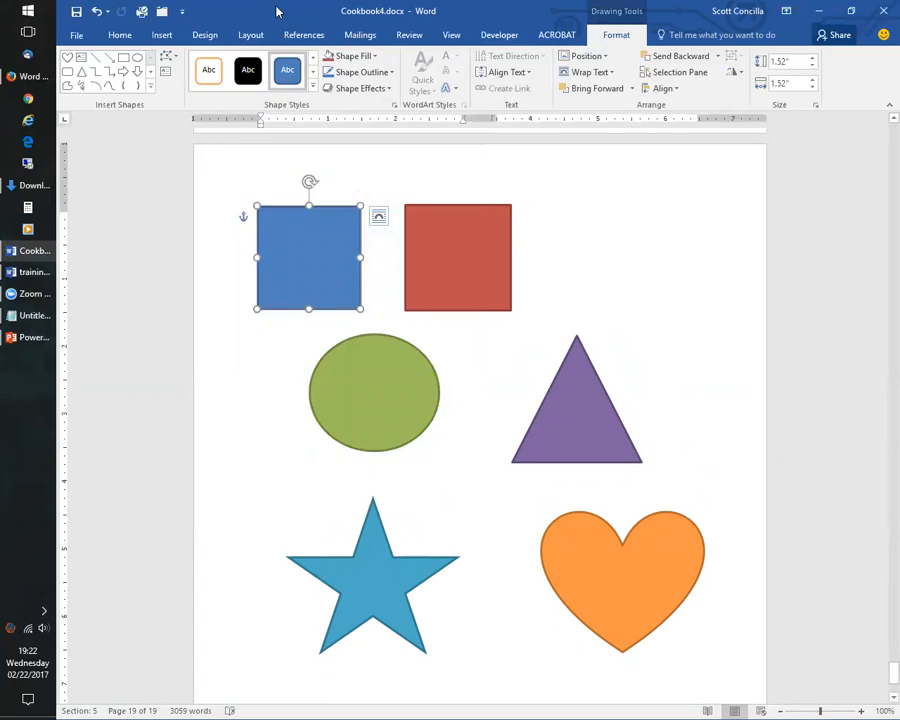
left_click(373, 56)
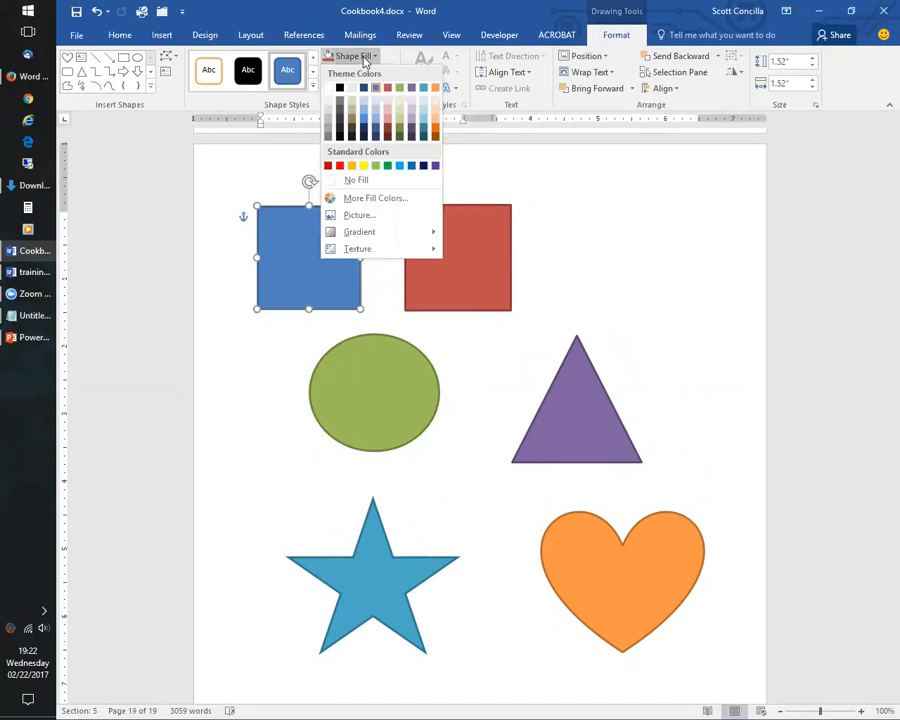
left_click(197, 17)
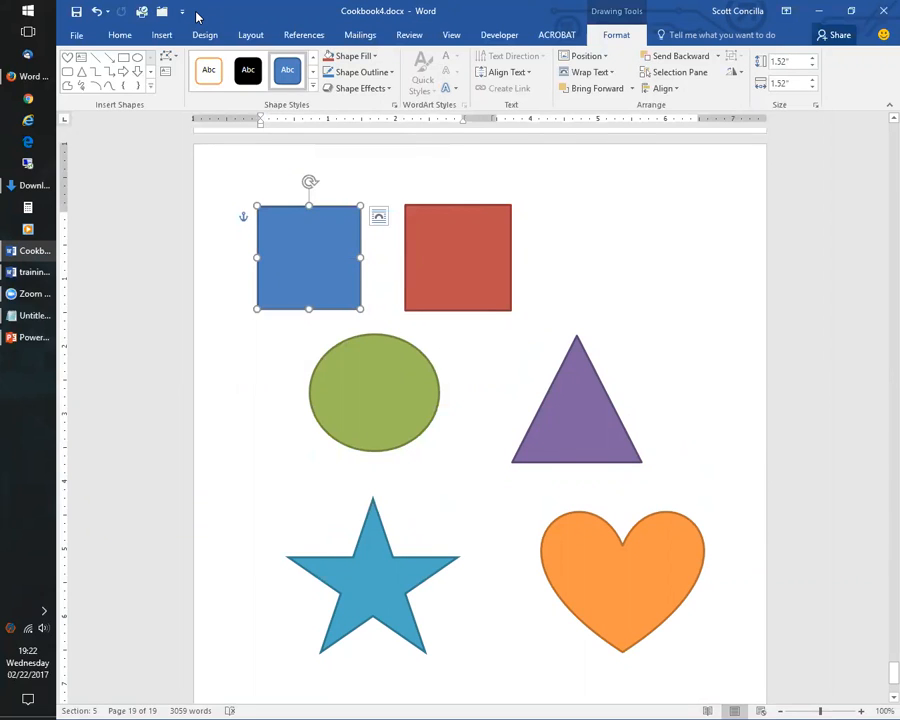
Step: Browse the document color schemes and apply Kilter to the cookbook
left_click(205, 37)
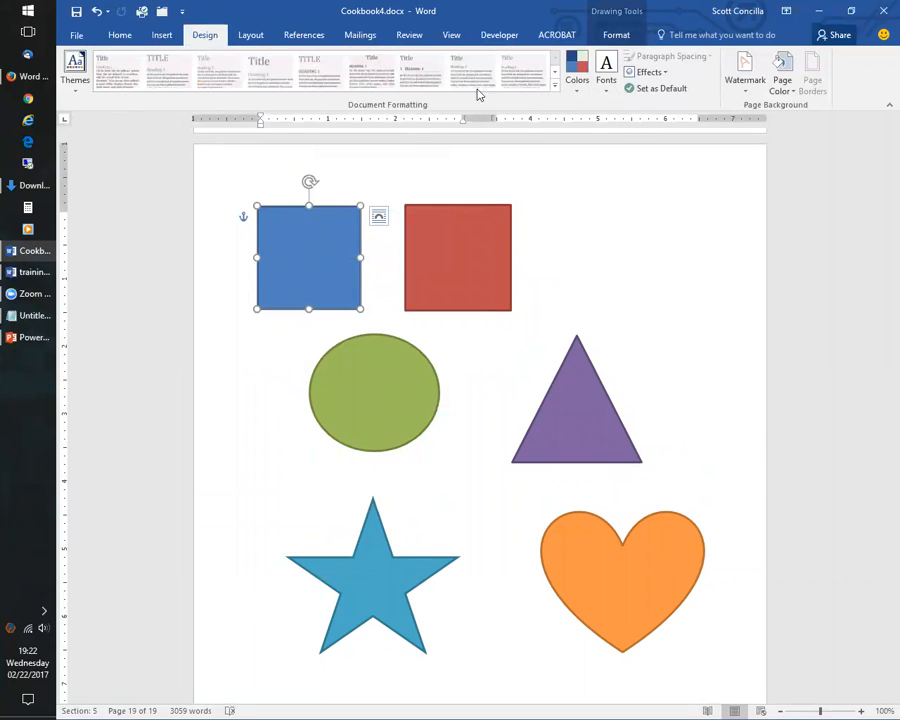
left_click(577, 92)
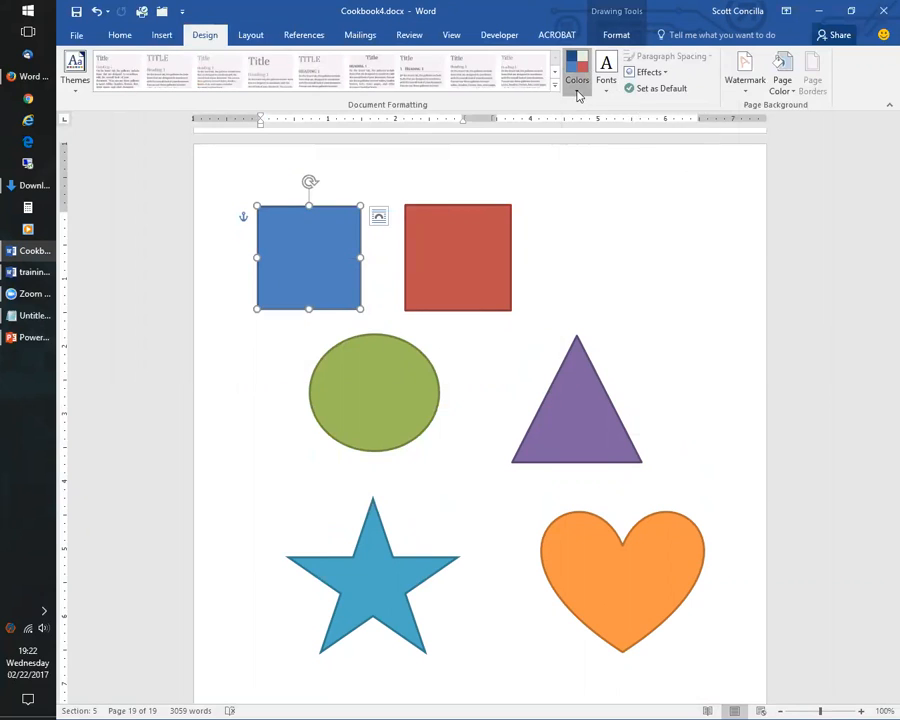
left_click_drag(733, 140, 736, 145)
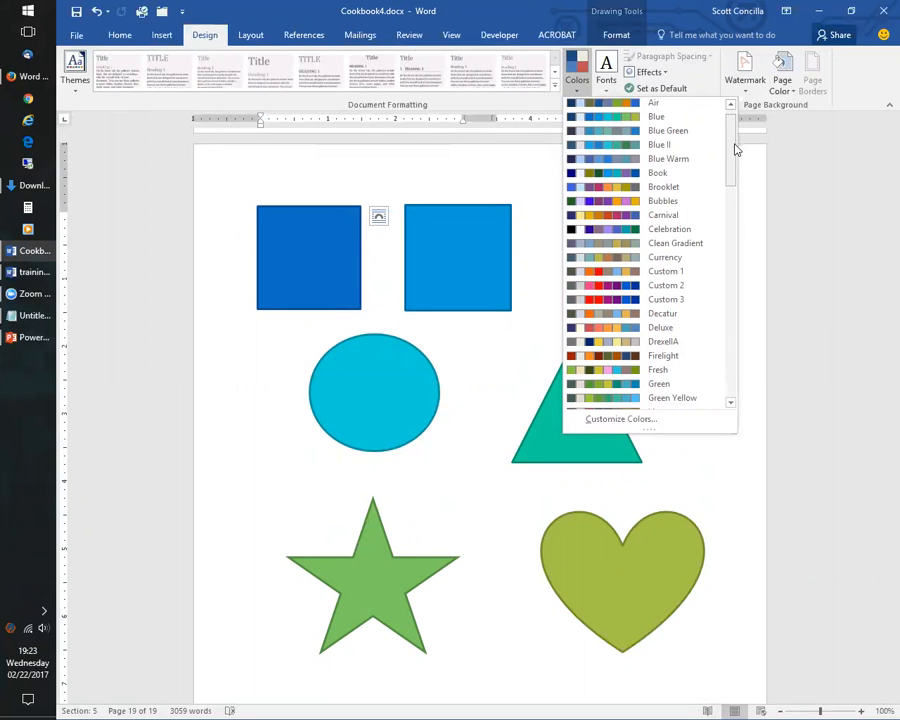
left_click_drag(735, 148, 731, 112)
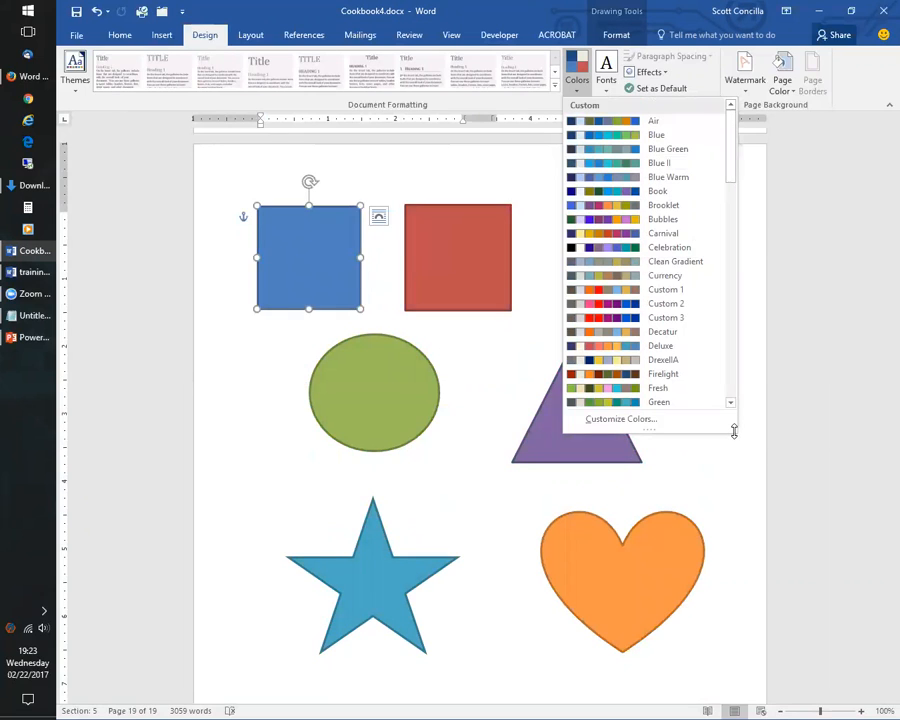
left_click_drag(734, 431, 731, 305)
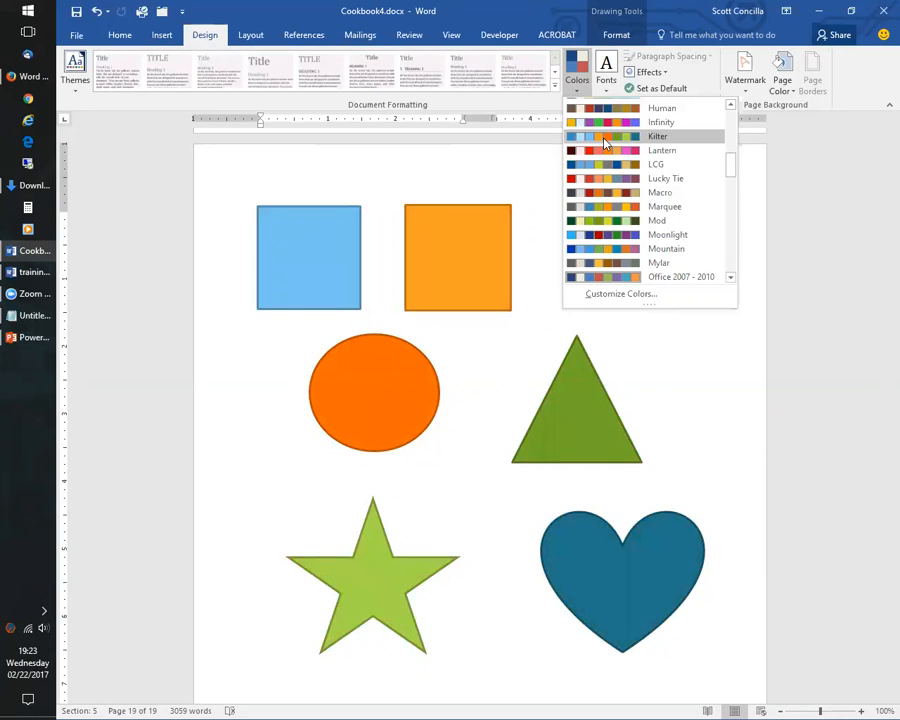
left_click(605, 140)
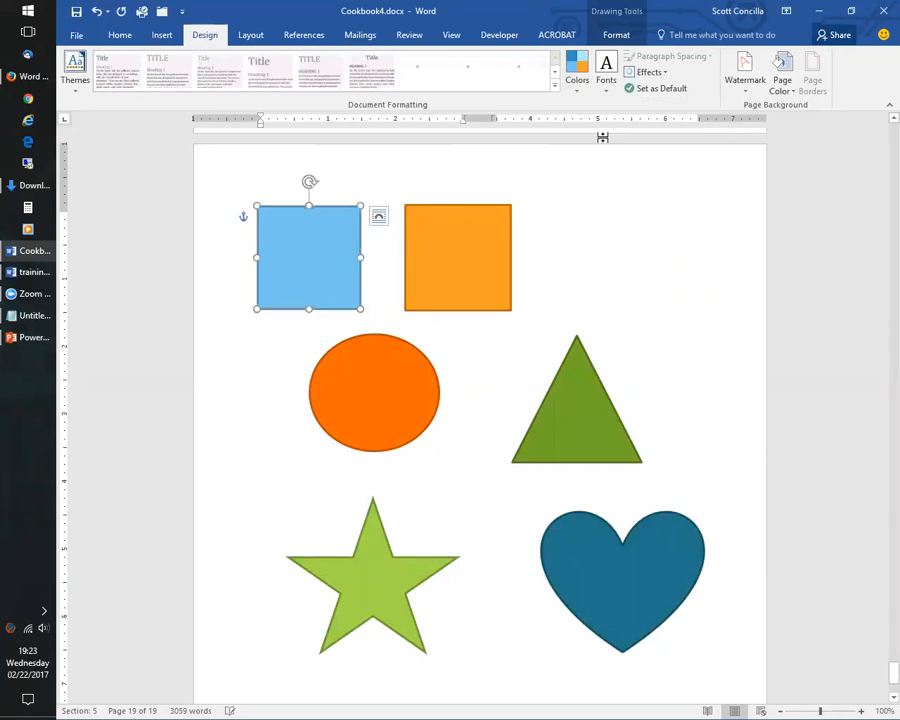
Step: Inspect the font color palette and the theme shape styles under the Kilter color scheme
left_click(118, 36)
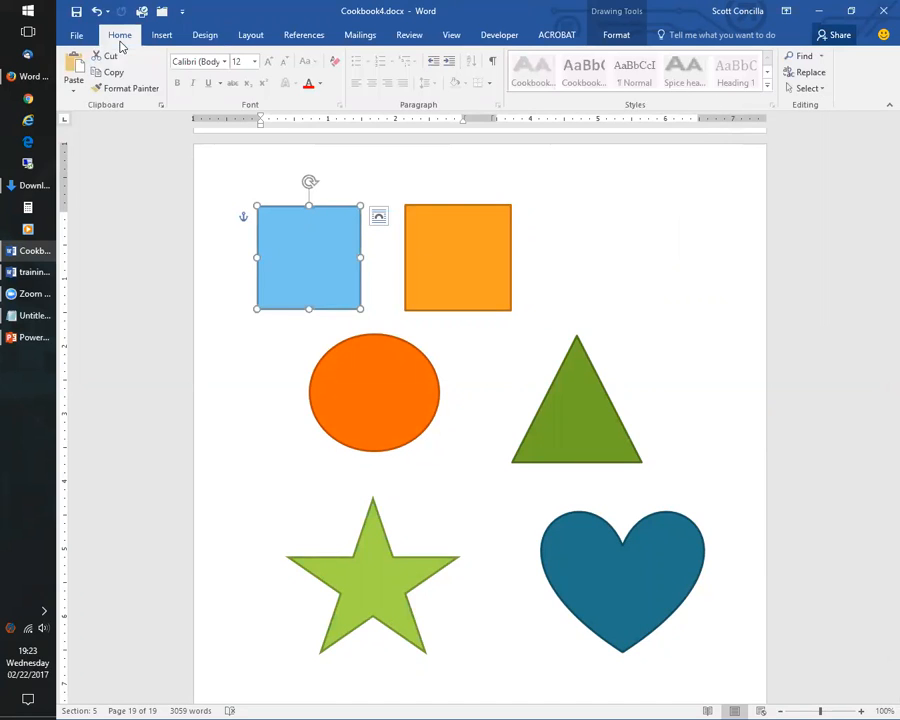
left_click(318, 85)
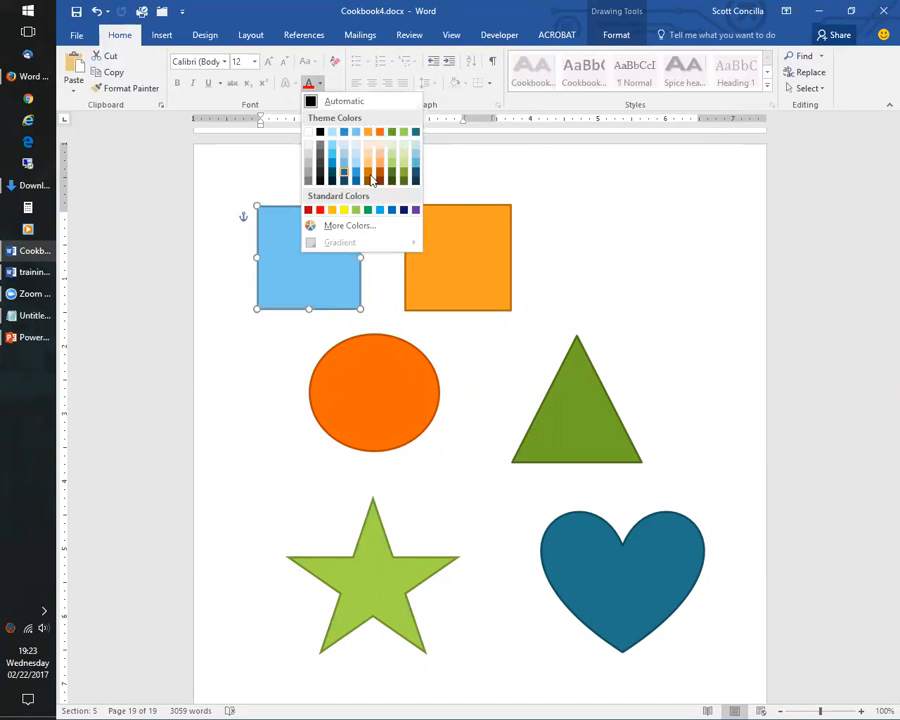
left_click(454, 230)
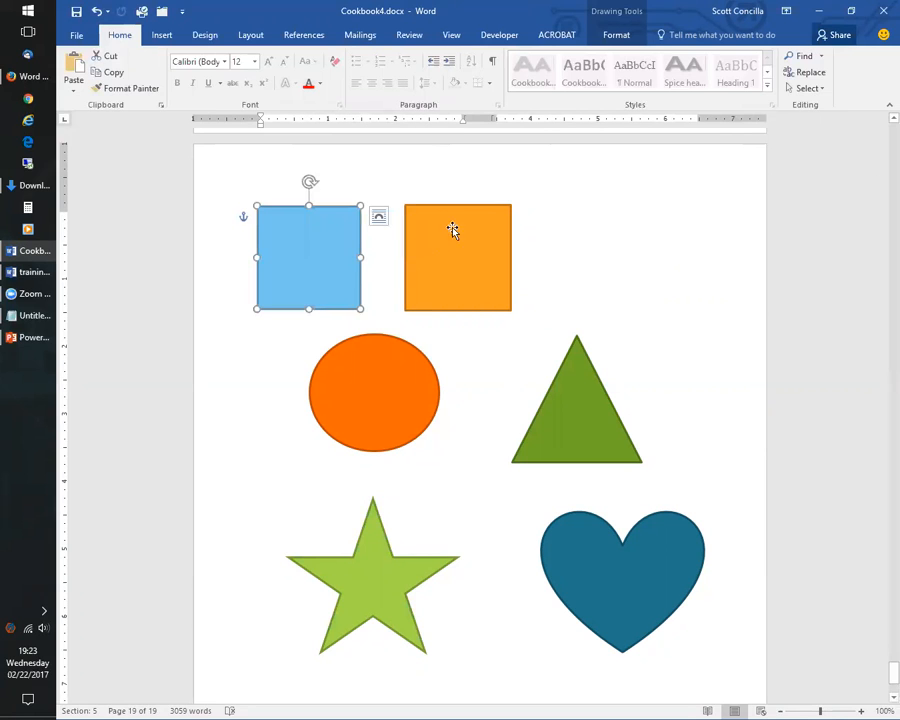
left_click(627, 40)
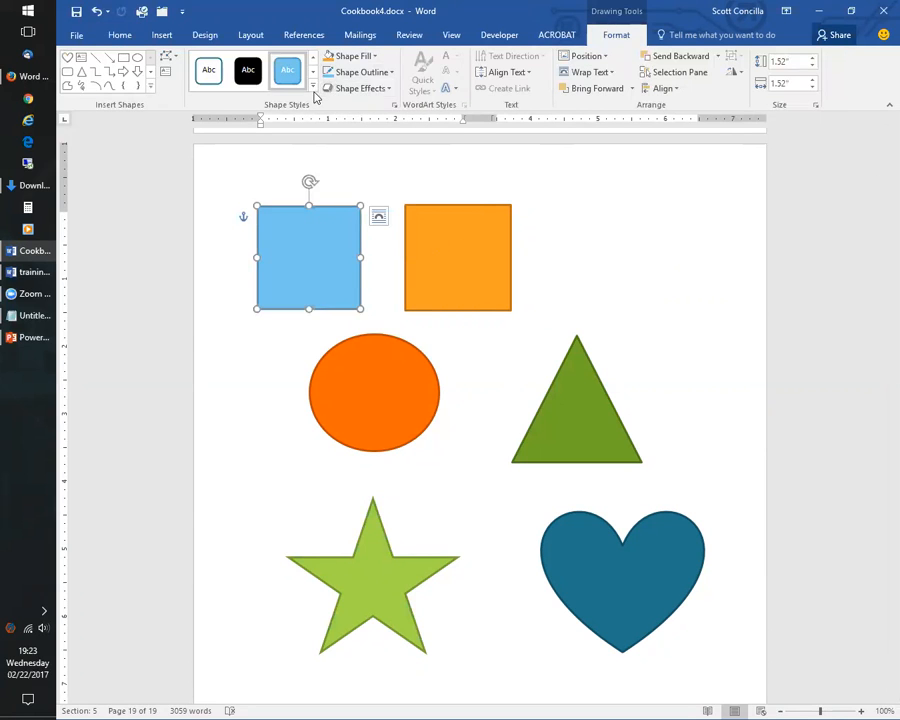
left_click(314, 95)
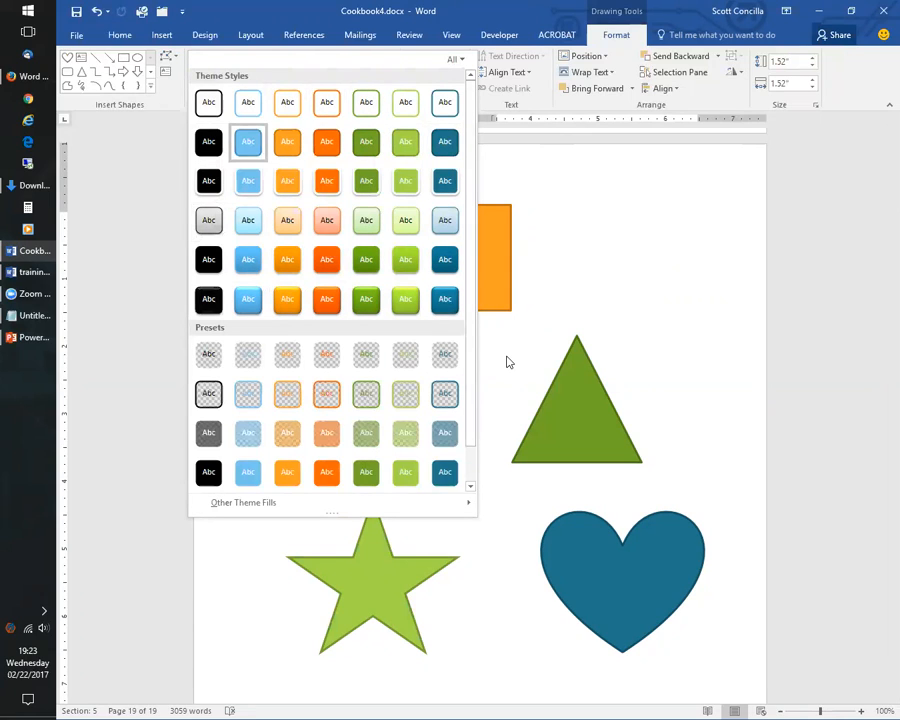
left_click(205, 38)
Step: Change the document's color scheme to Red Dawn
left_click(205, 38)
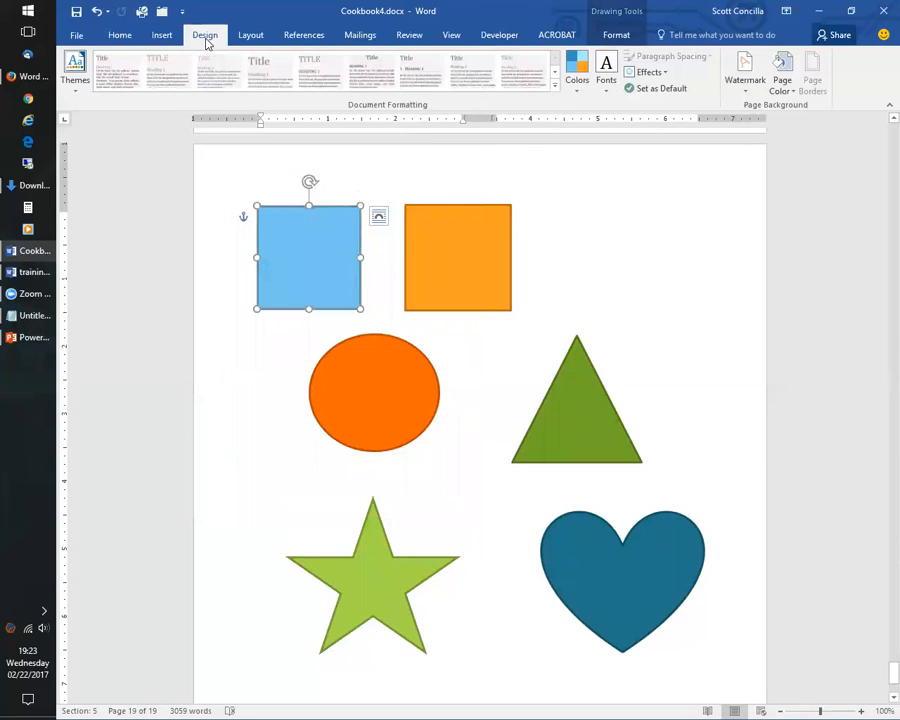
left_click(577, 84)
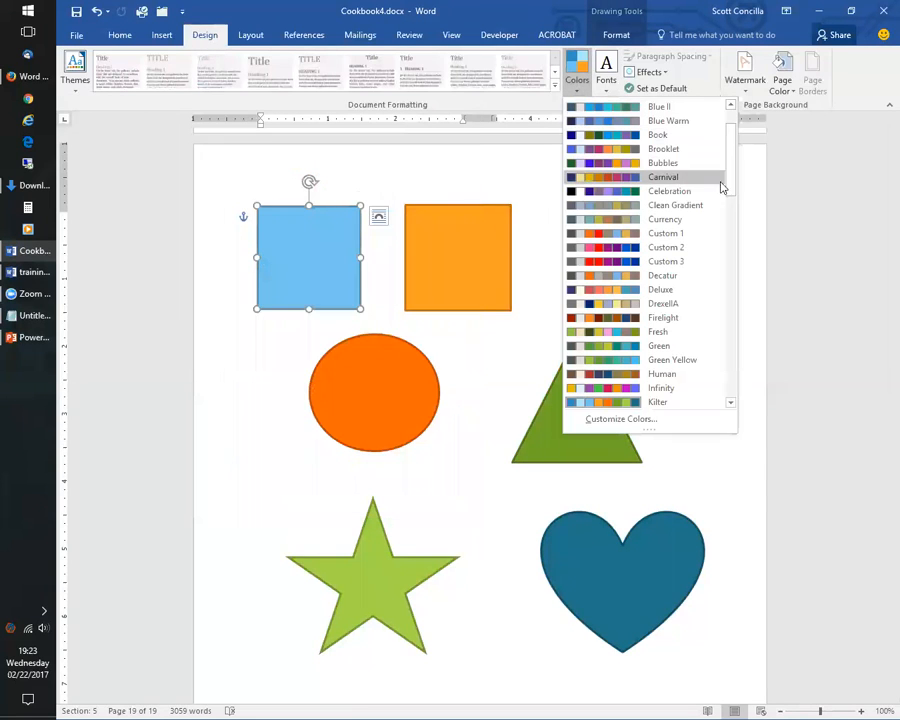
left_click_drag(733, 181, 731, 267)
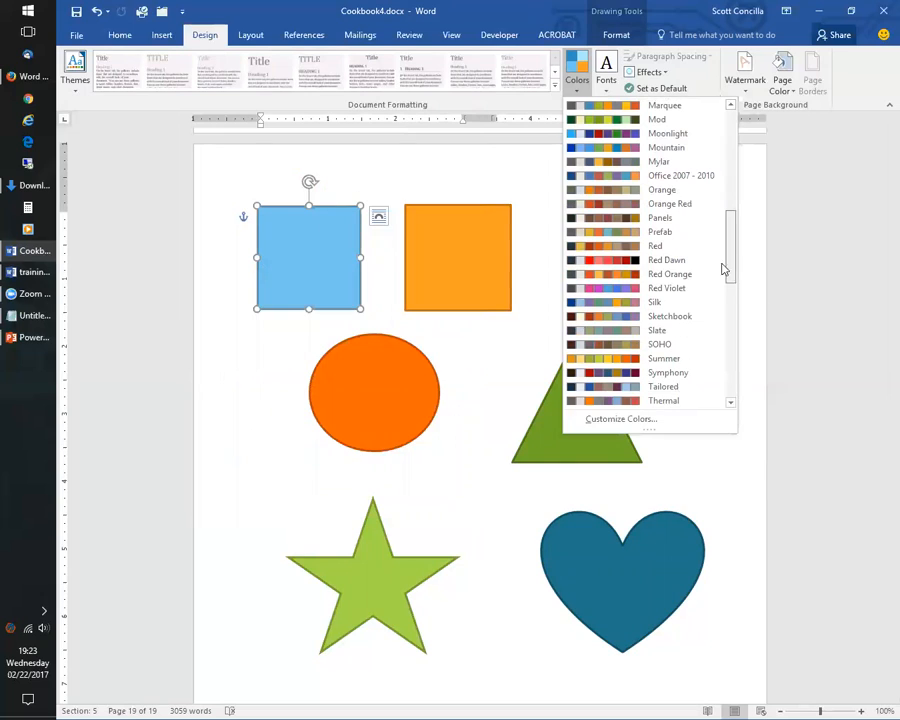
left_click(610, 259)
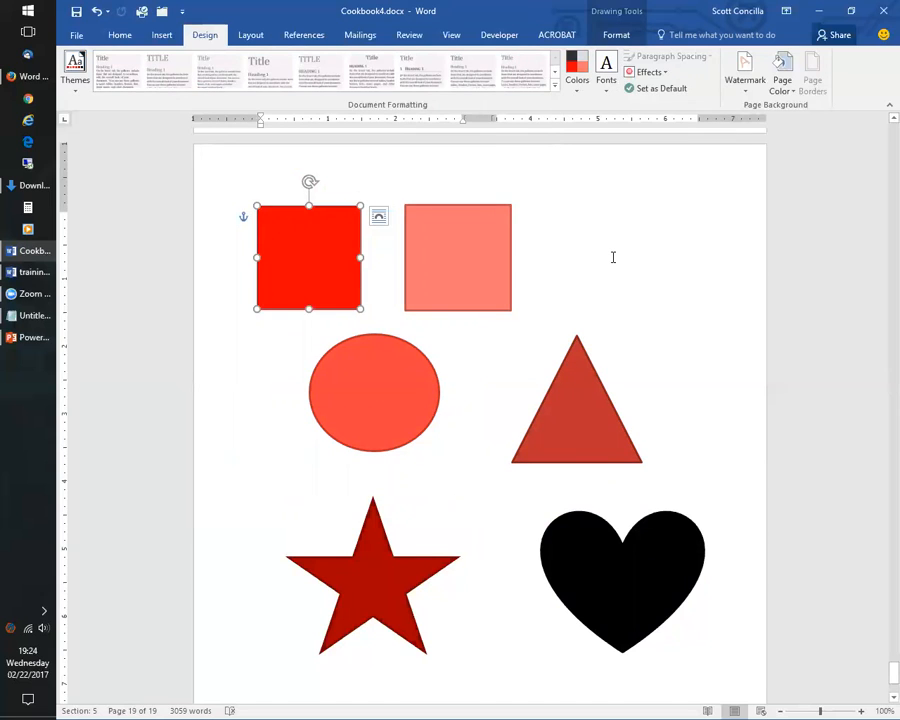
Step: Inspect the font color palette and the list of document color schemes under the Red Dawn color scheme
left_click(138, 33)
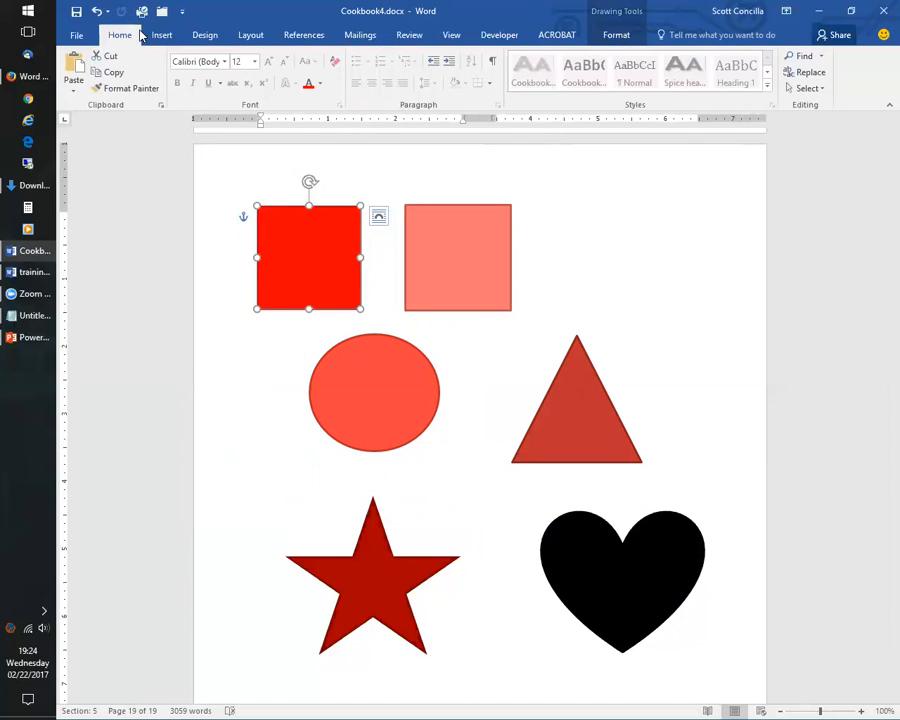
left_click(321, 85)
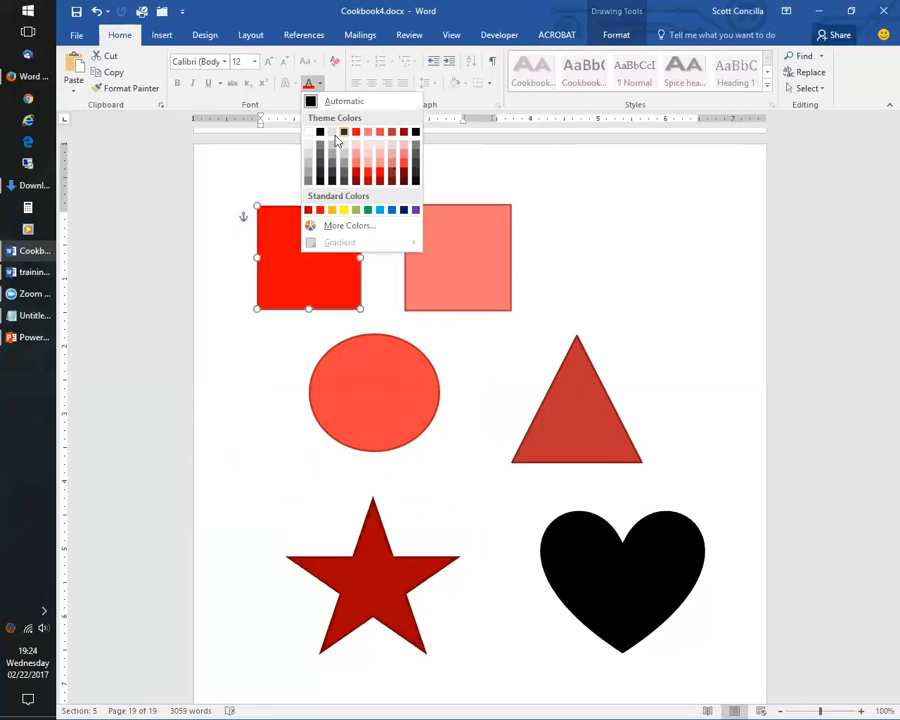
left_click(210, 38)
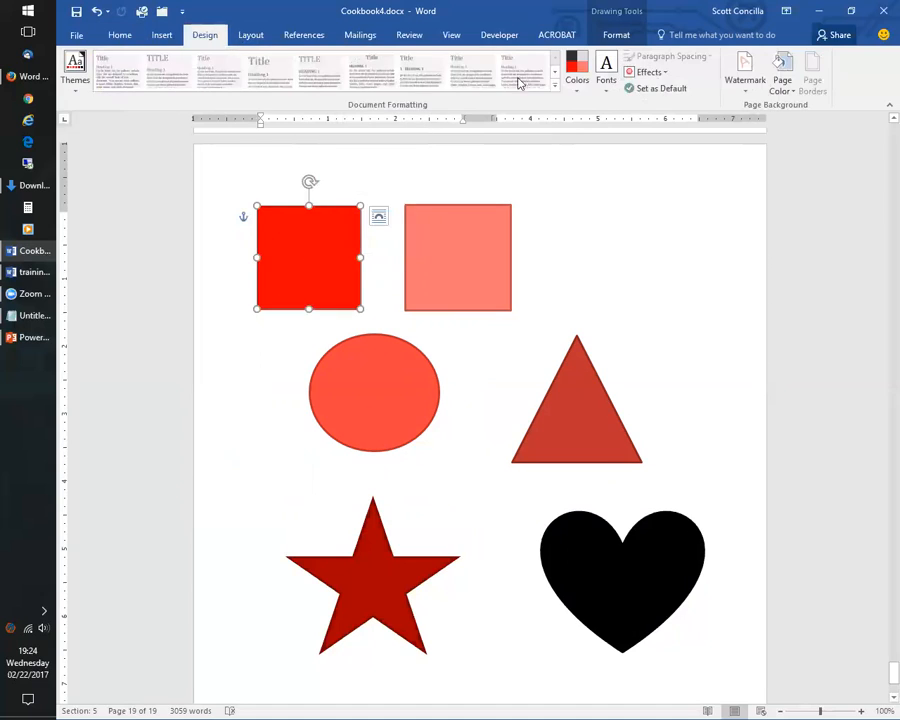
left_click(588, 88)
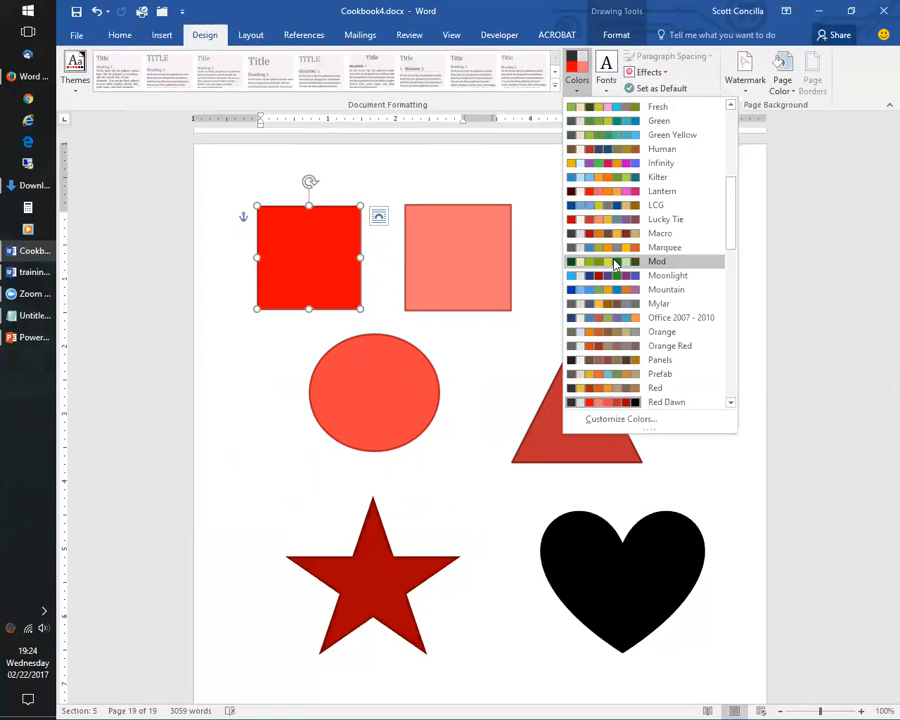
left_click(260, 335)
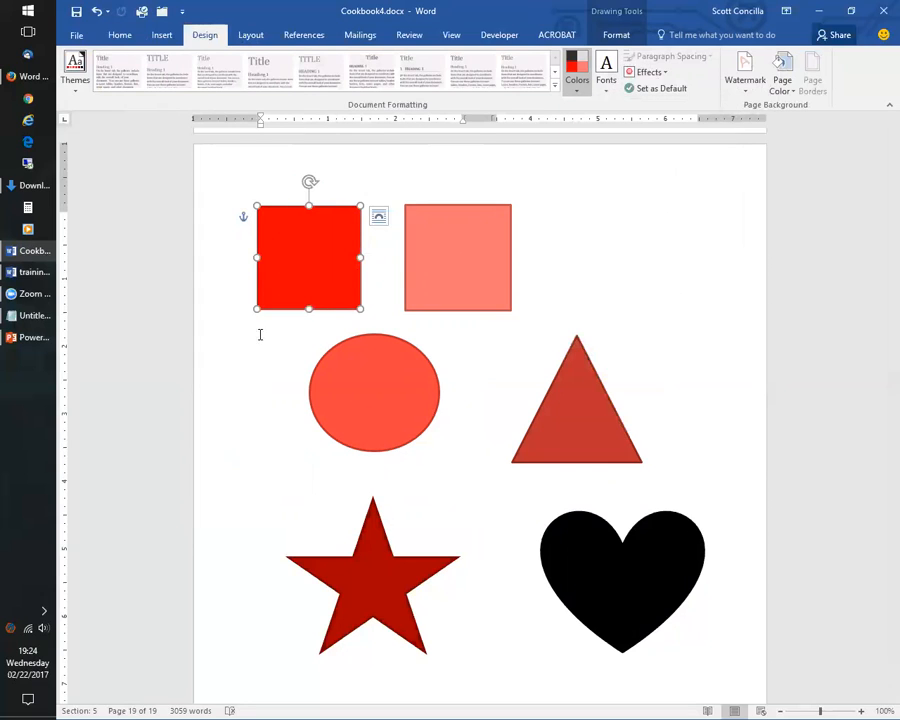
Step: Browse the color schemes through the built-in Office group and examine the settings for creating new theme colors, without saving any
left_click(592, 268)
left_click(580, 88)
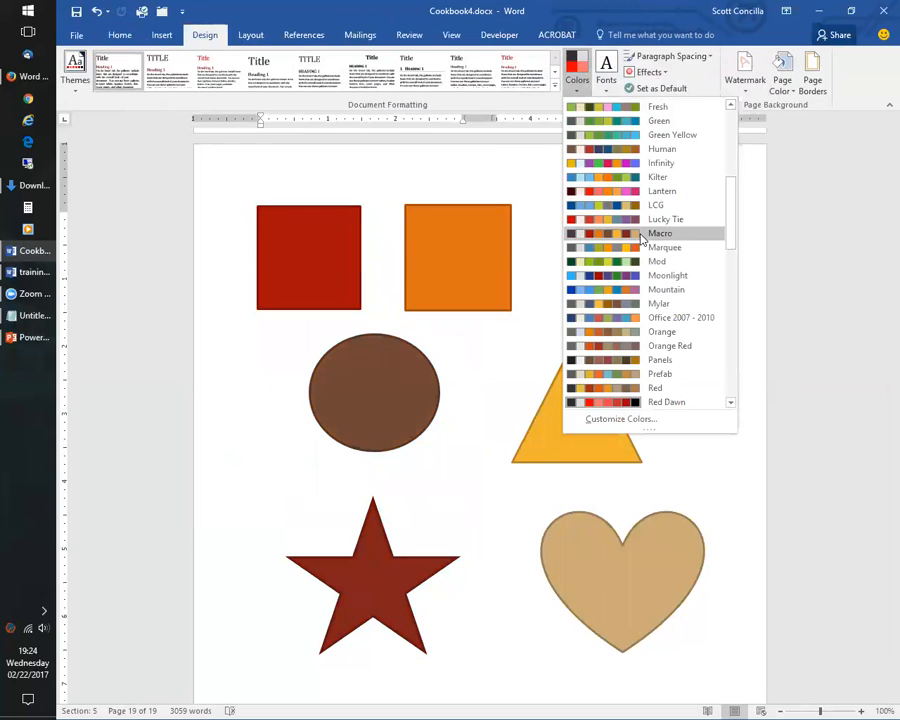
left_click_drag(729, 239, 737, 368)
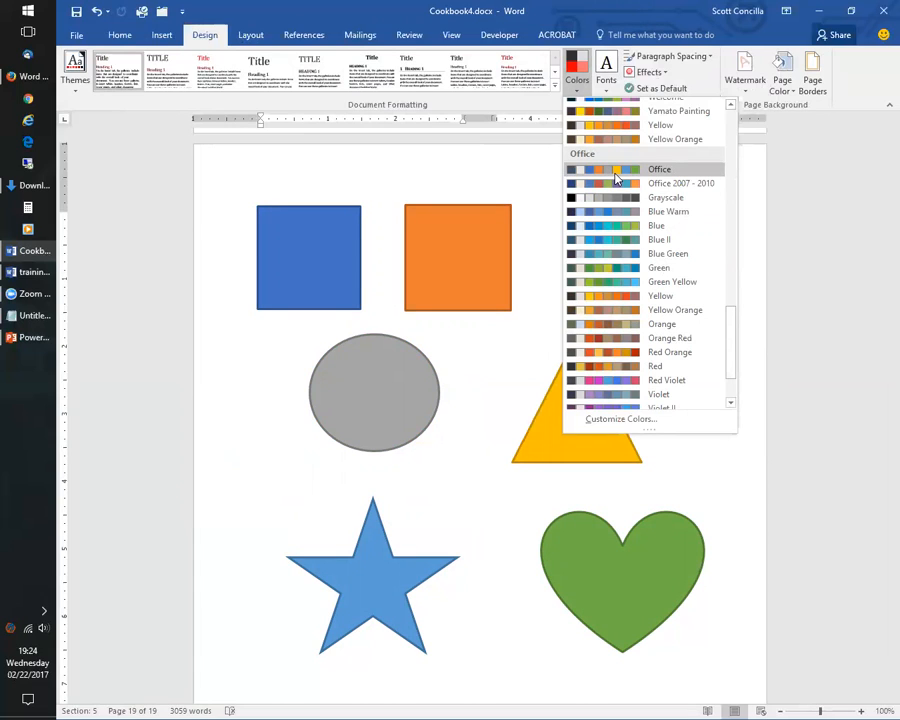
left_click_drag(733, 349, 737, 381)
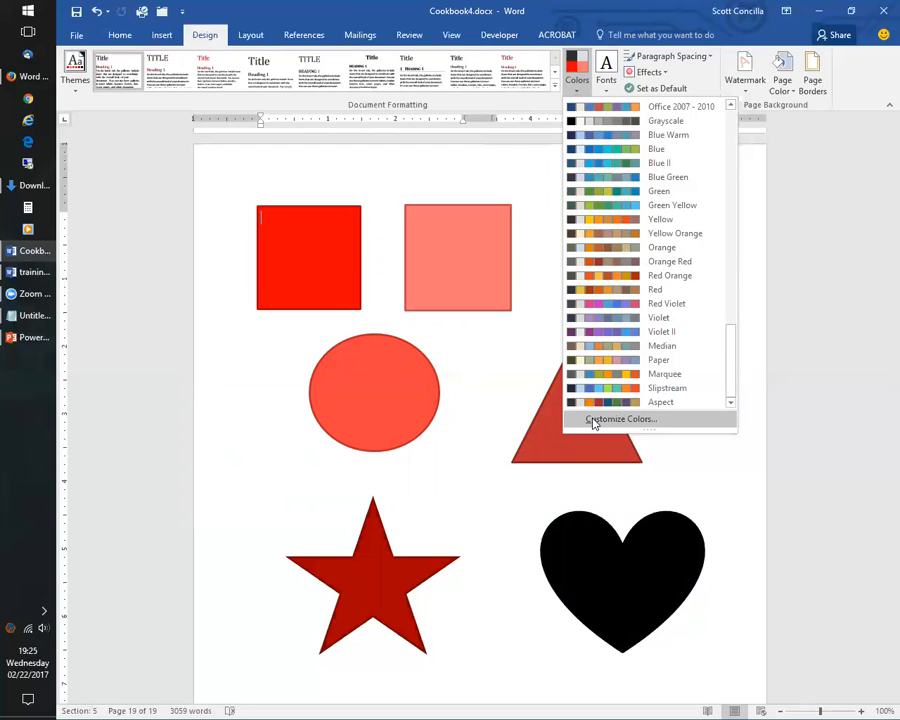
left_click(594, 420)
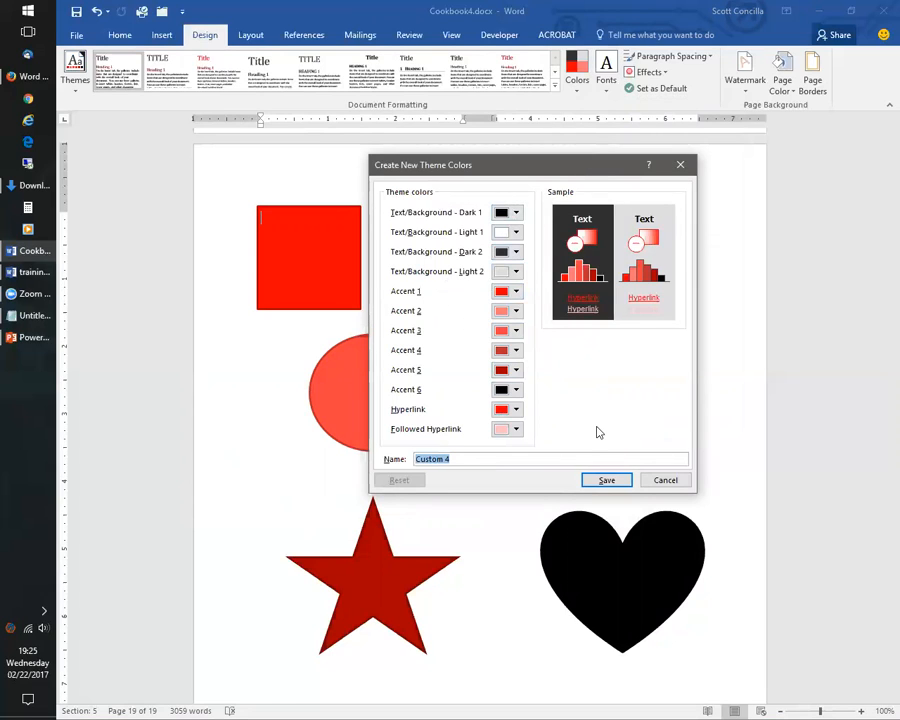
left_click(665, 480)
Step: Apply the LCG color scheme to the document, followed by the Celebration color scheme
left_click(577, 72)
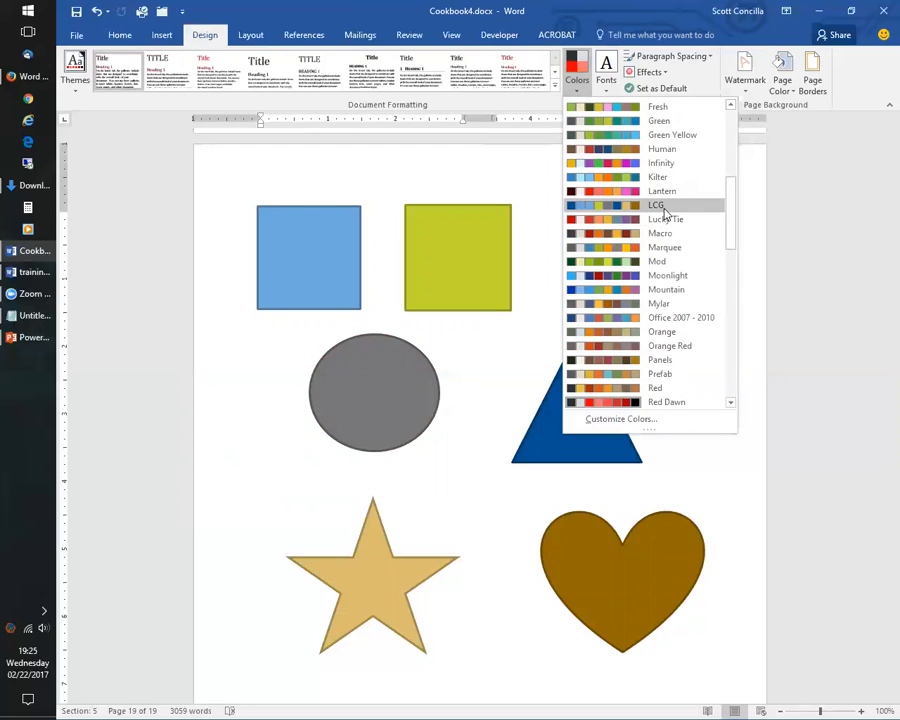
left_click(664, 210)
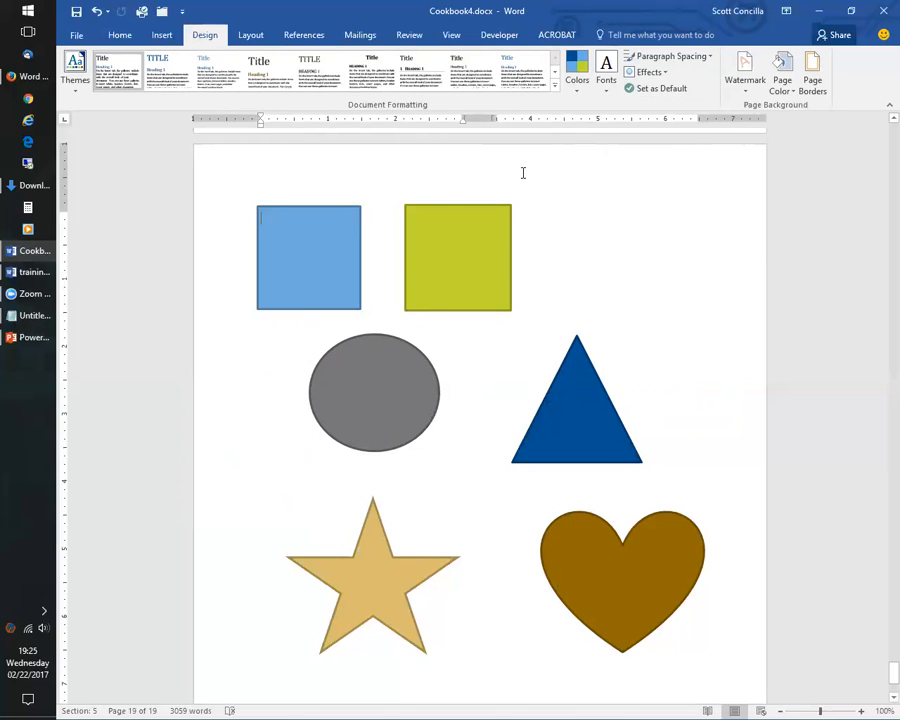
left_click(577, 88)
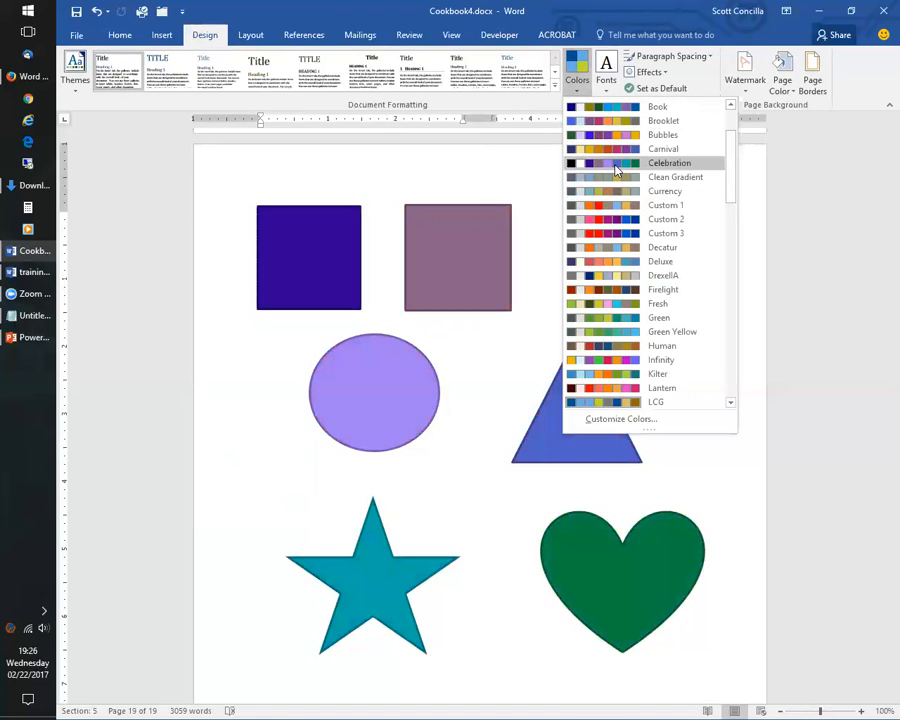
left_click(616, 166)
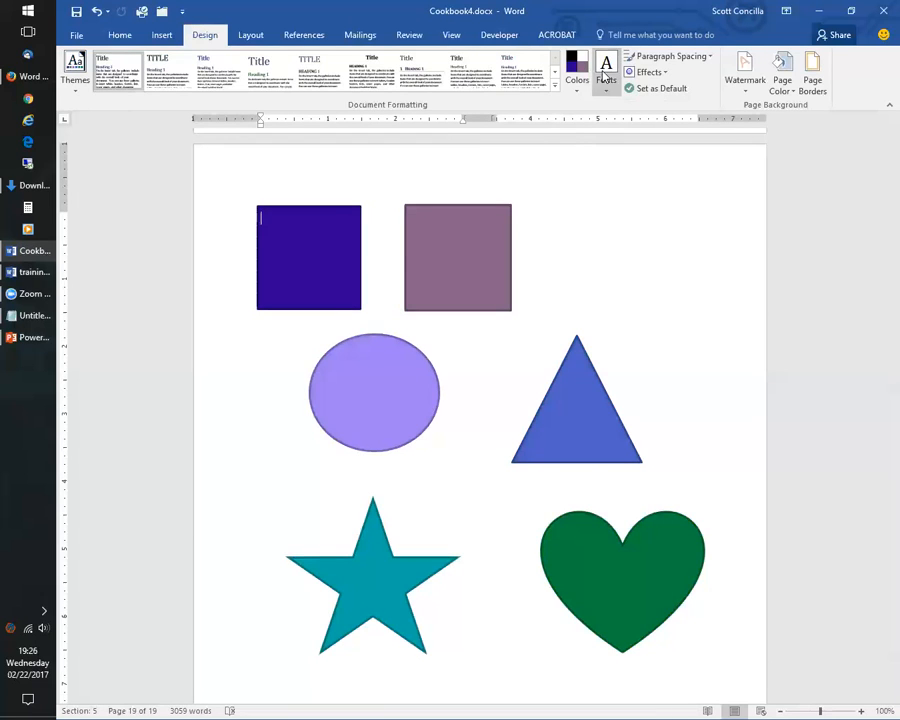
Step: Look through the available document color schemes, including the custom ones at the start of the list
left_click(577, 78)
scroll(724, 274, "down", 10)
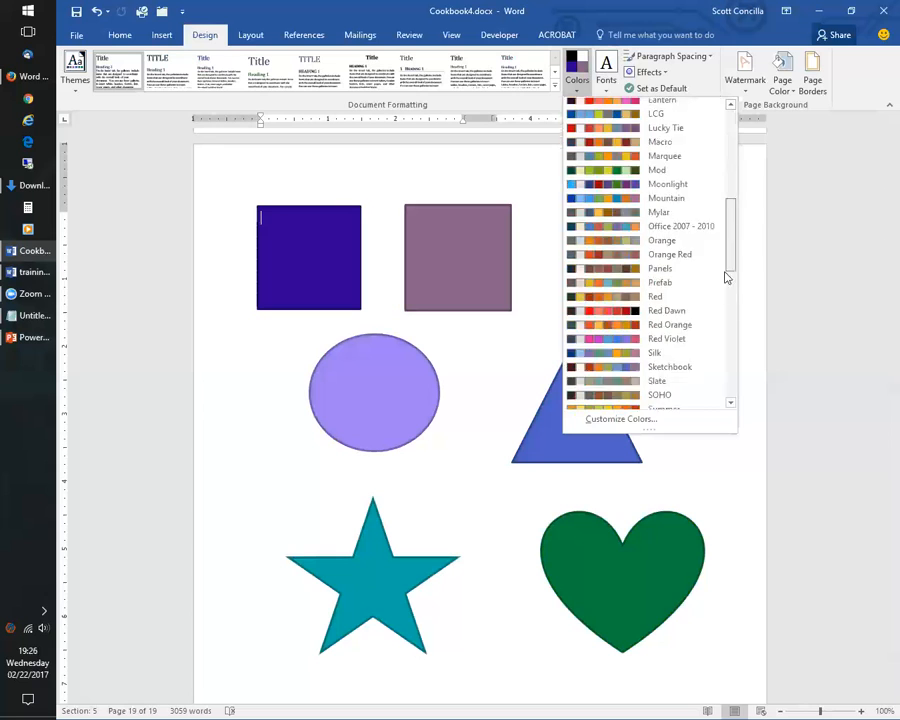
scroll(712, 400, "up", 10)
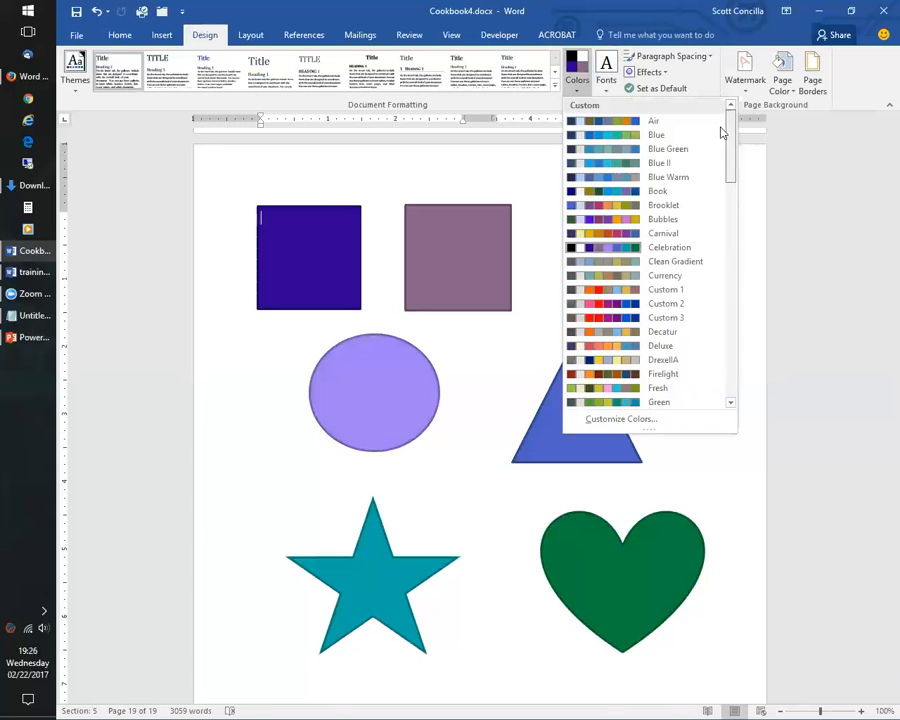
Step: Switch to the Word - Five Features presentation in PowerPoint and end the slide show
left_click(36, 337)
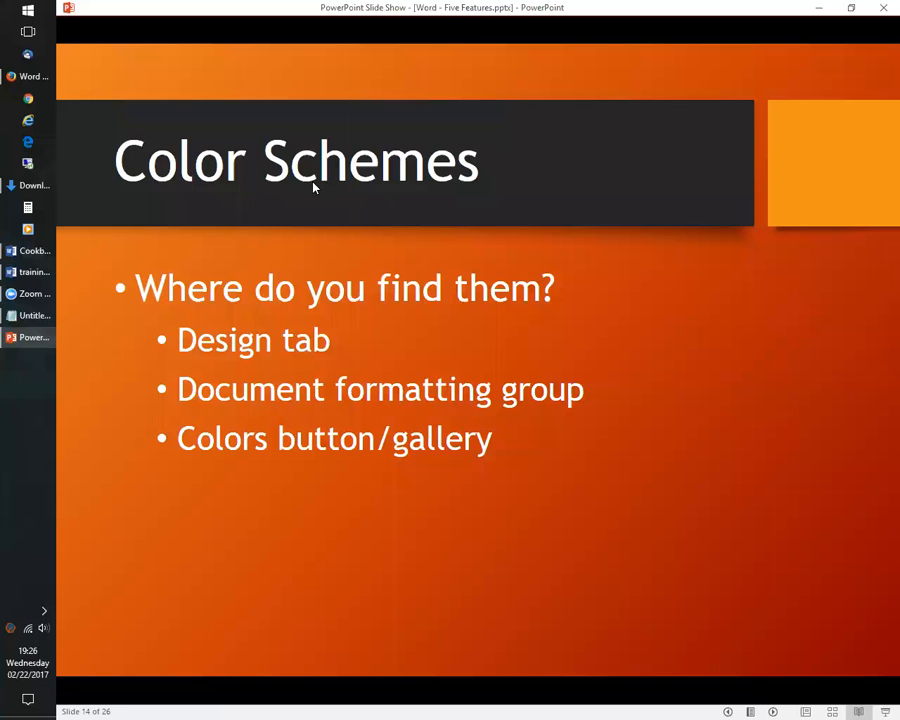
key("Escape")
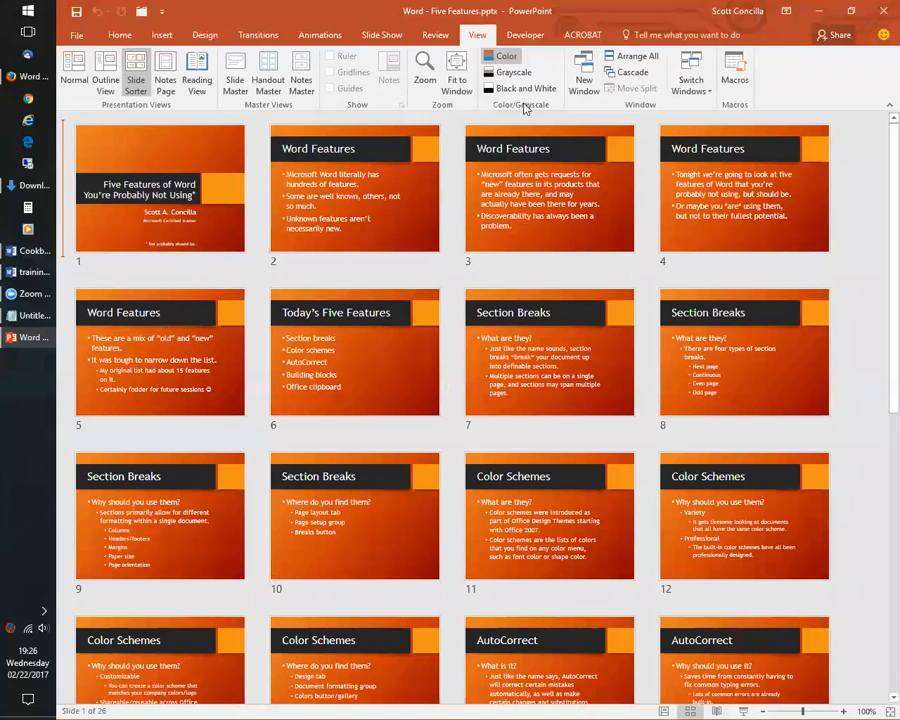
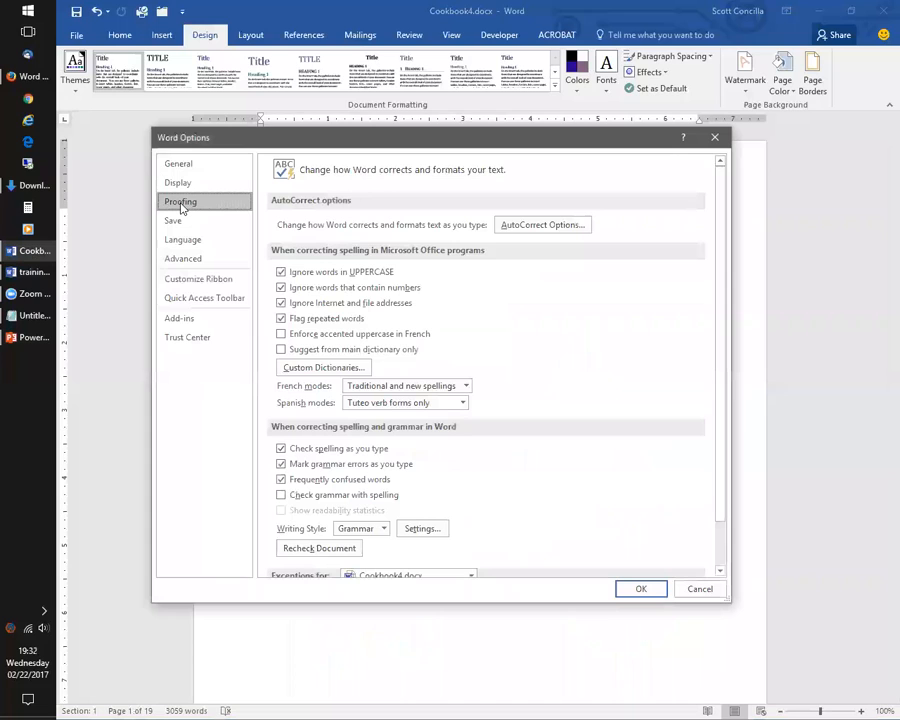
Step: Open the AutoCorrect options and review the AutoFormat As You Type, AutoFormat, Math AutoCorrect and Actions settings
left_click(543, 227)
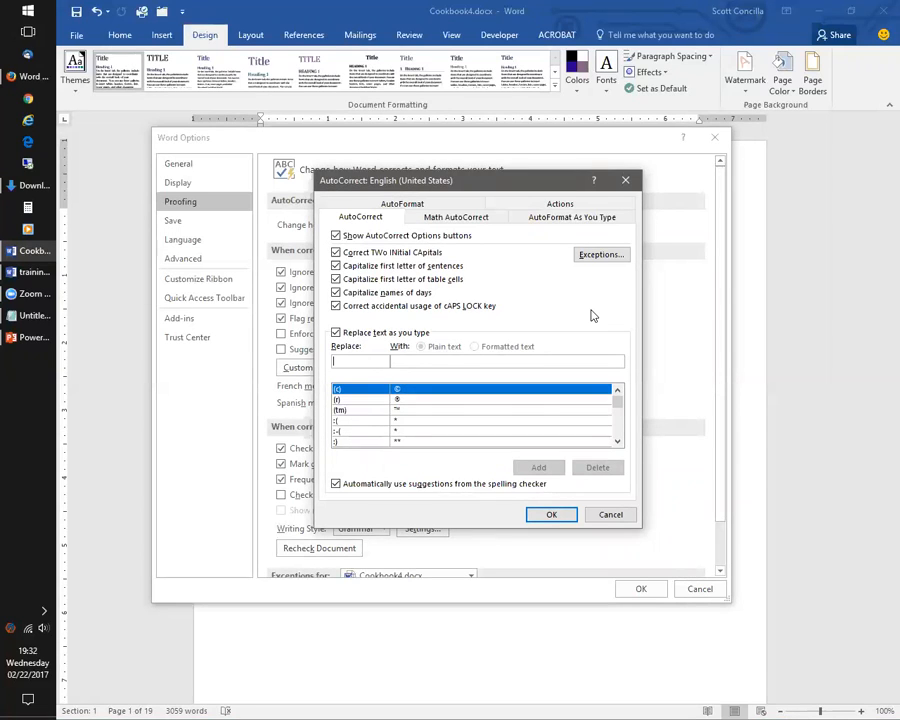
left_click(544, 219)
left_click(420, 204)
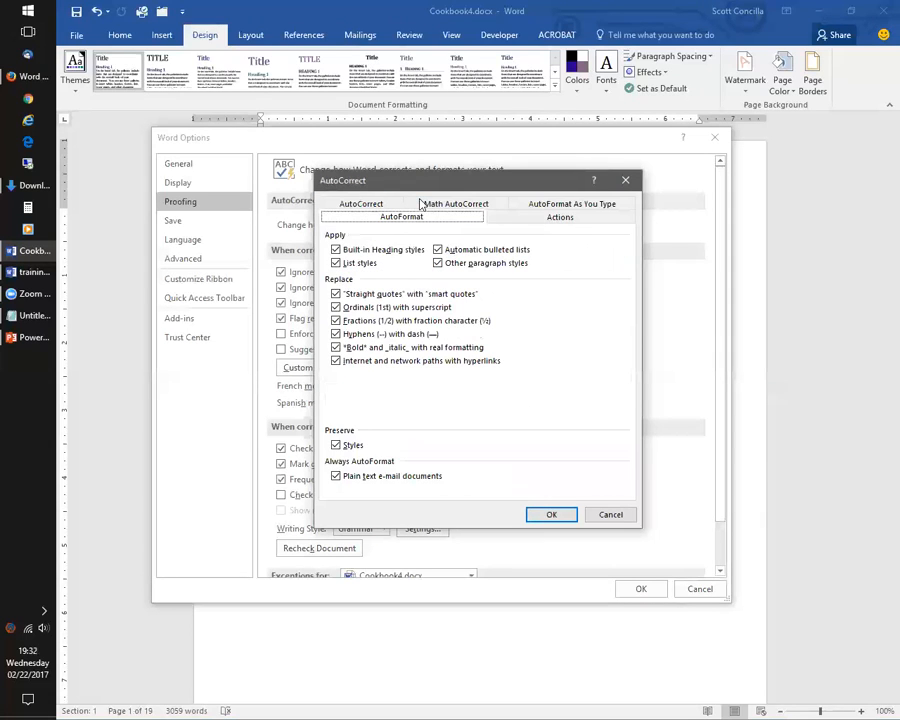
left_click(557, 220)
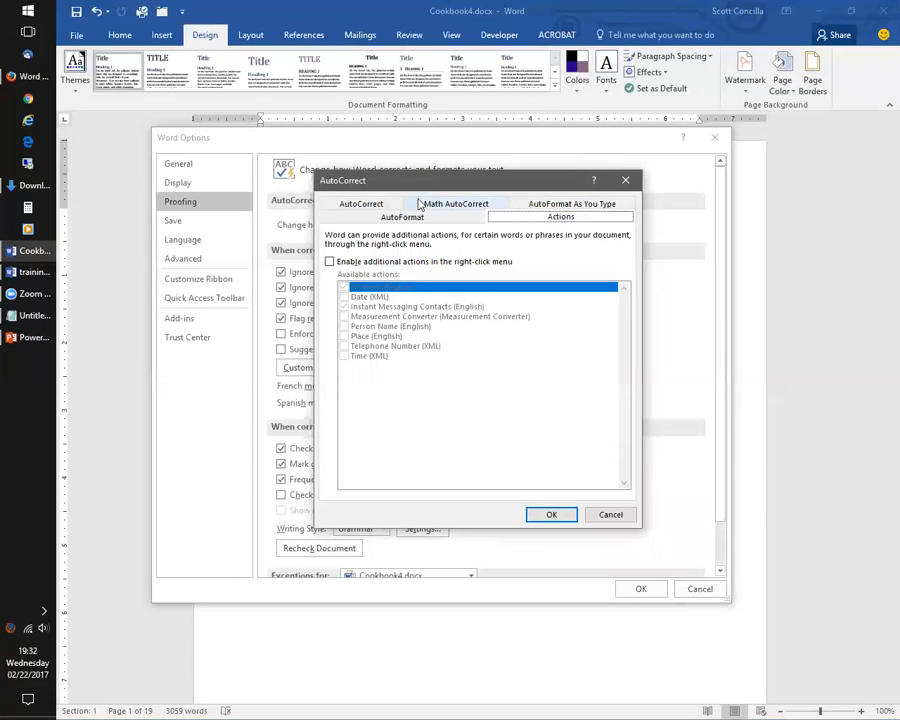
left_click(364, 205)
left_click(454, 222)
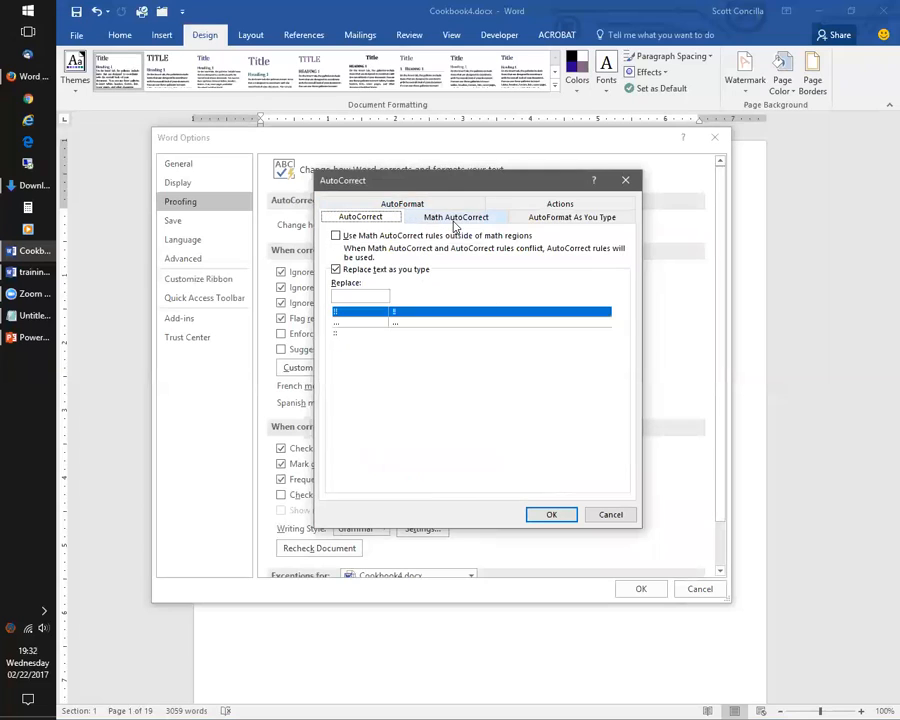
left_click(543, 206)
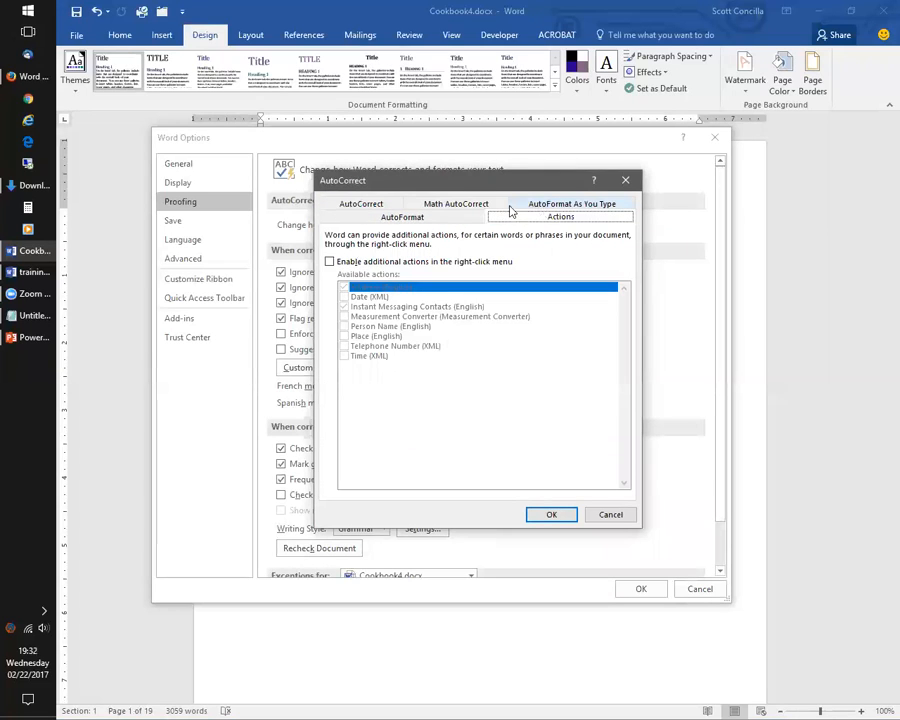
Step: Compare the AutoFormat settings with the AutoFormat As You Type settings
left_click(378, 219)
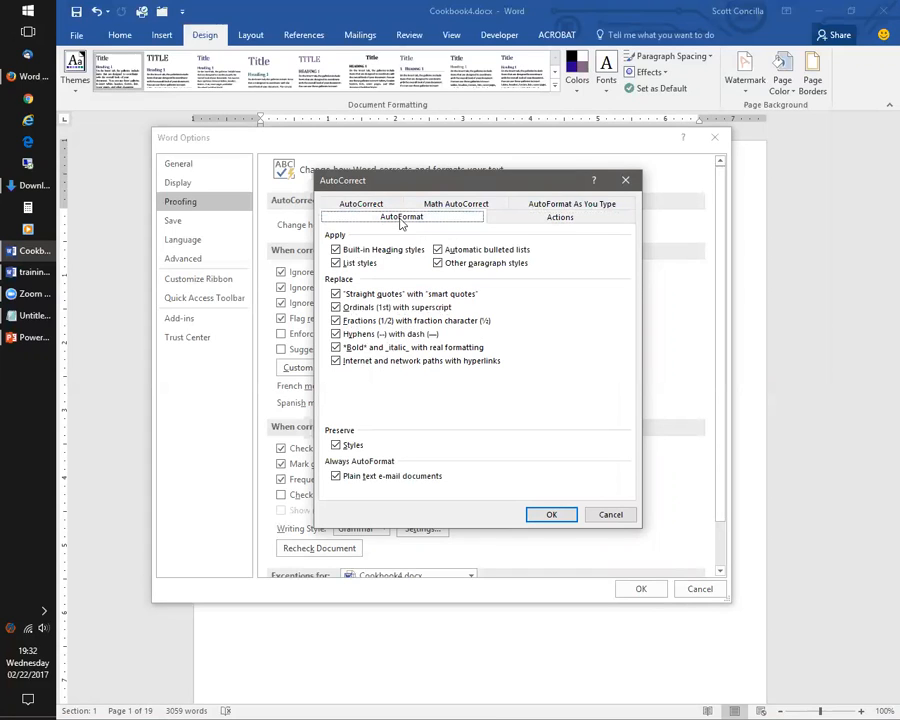
left_click(567, 205)
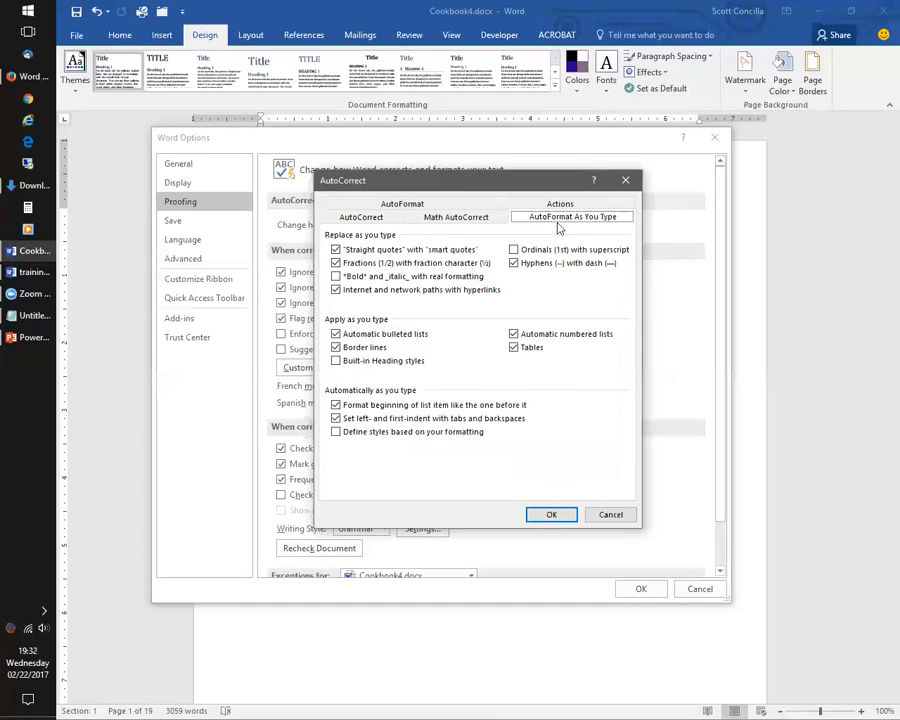
left_click(418, 203)
left_click(561, 205)
left_click(420, 206)
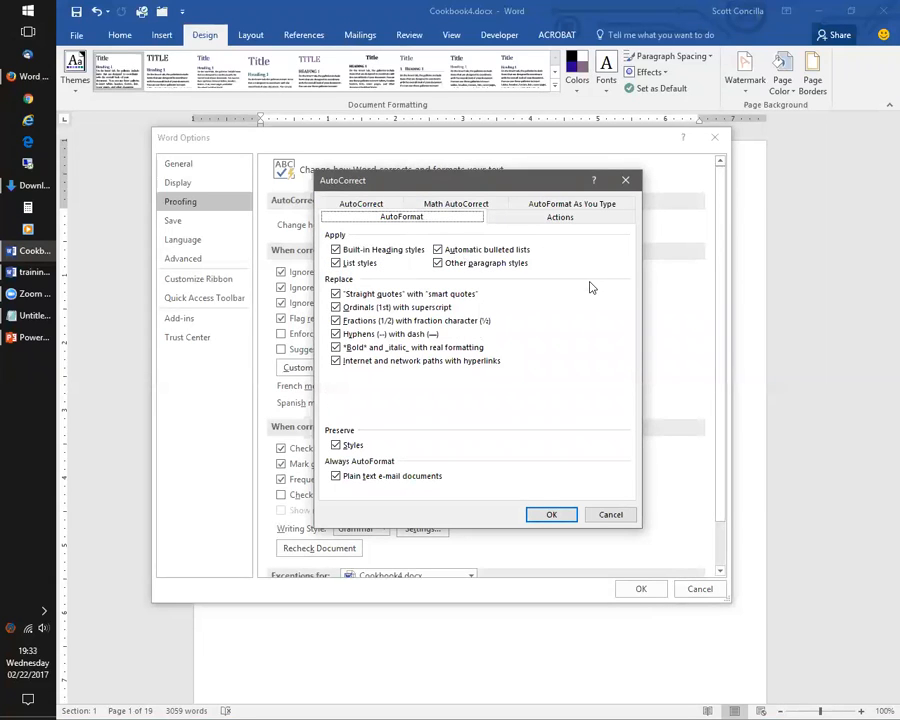
Step: Examine the AutoCorrect list of automatic text replacements, from the symbols and arrows through the misspelled words starting with "a"
left_click(361, 205)
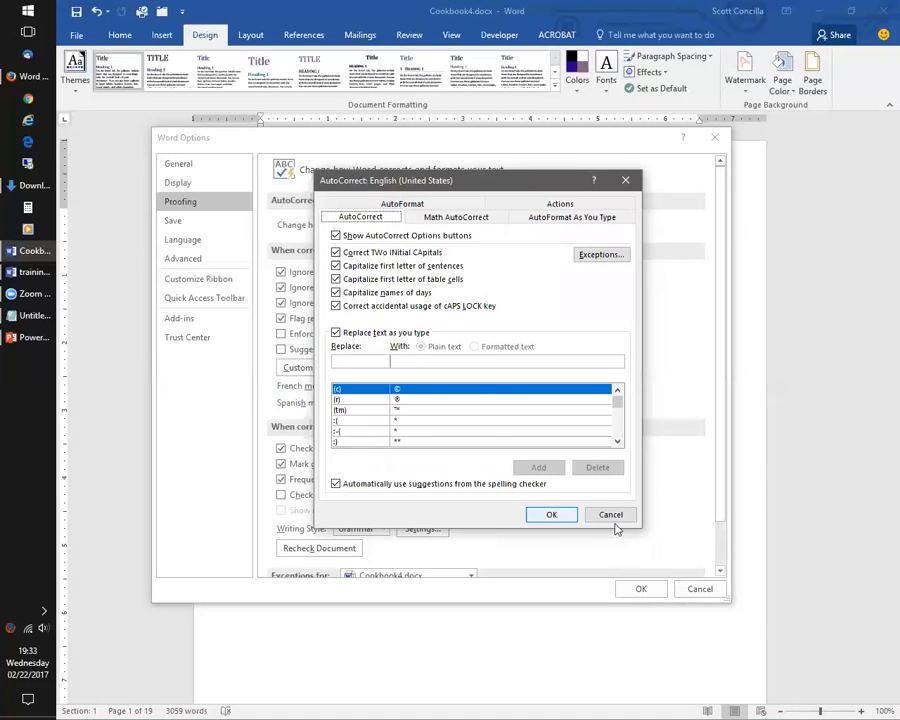
mouse_move(620, 401)
left_mouse_down()
mouse_move(622, 437)
mouse_move(619, 400)
left_mouse_up()
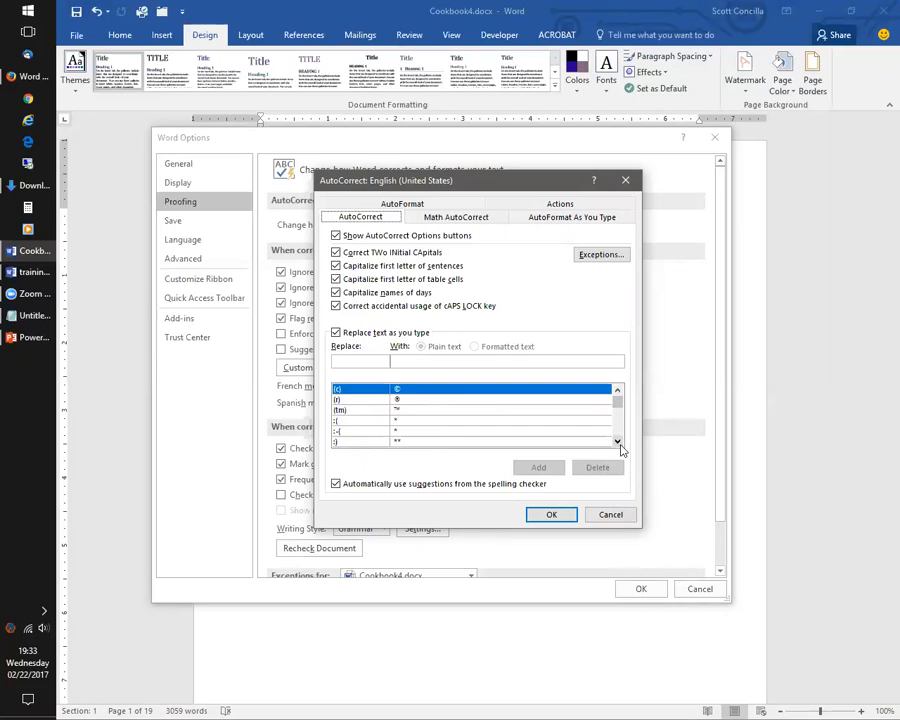
left_click(618, 441)
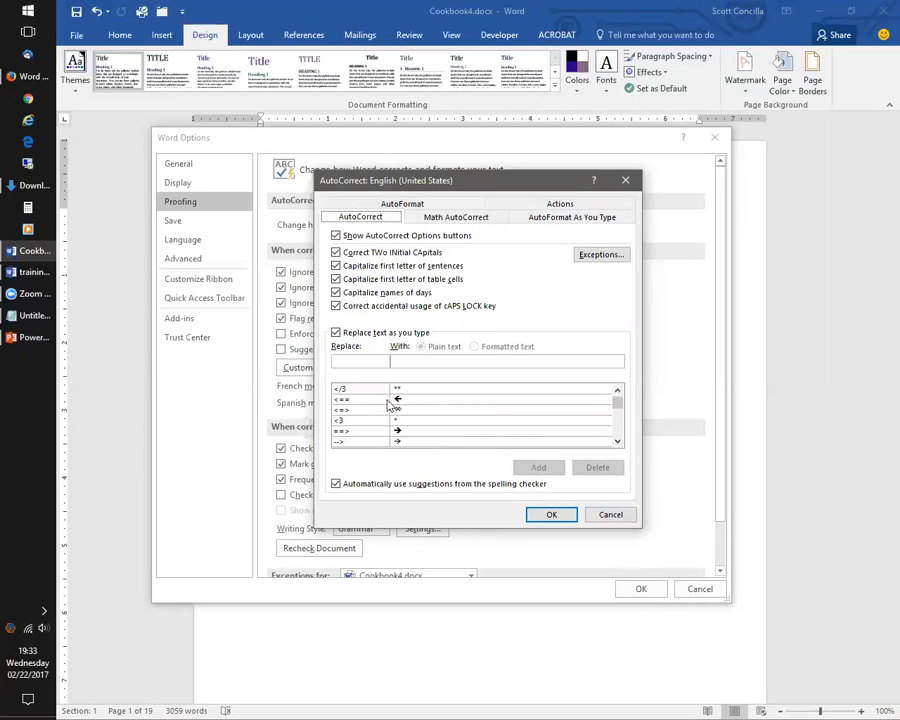
left_click(618, 442)
left_click(618, 442)
left_click(618, 442)
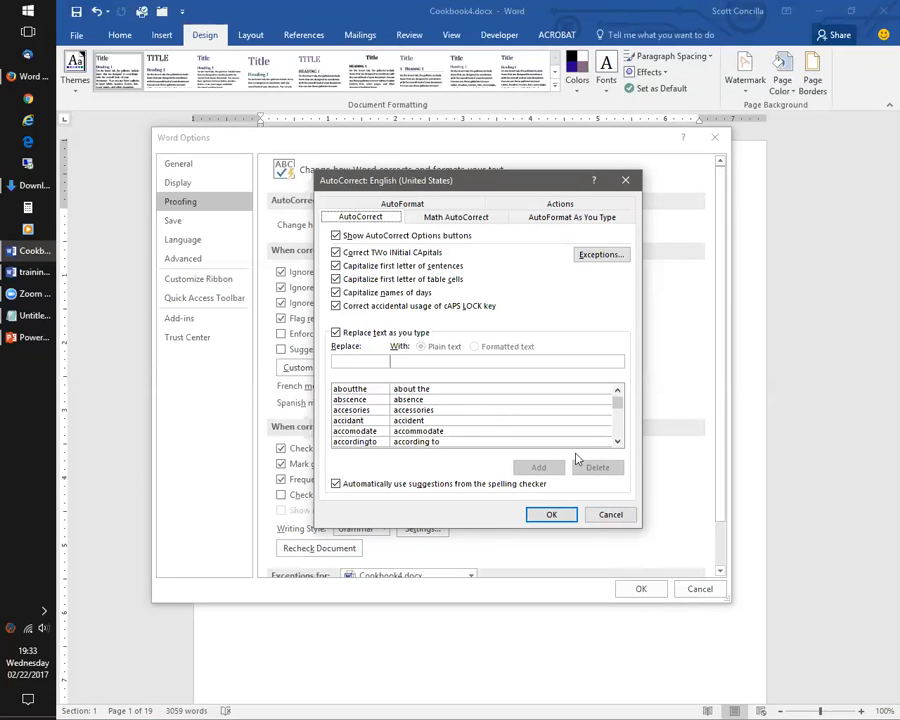
scroll(620, 441, "down", 6)
scroll(620, 441, "down", 12)
scroll(620, 441, "down", 6)
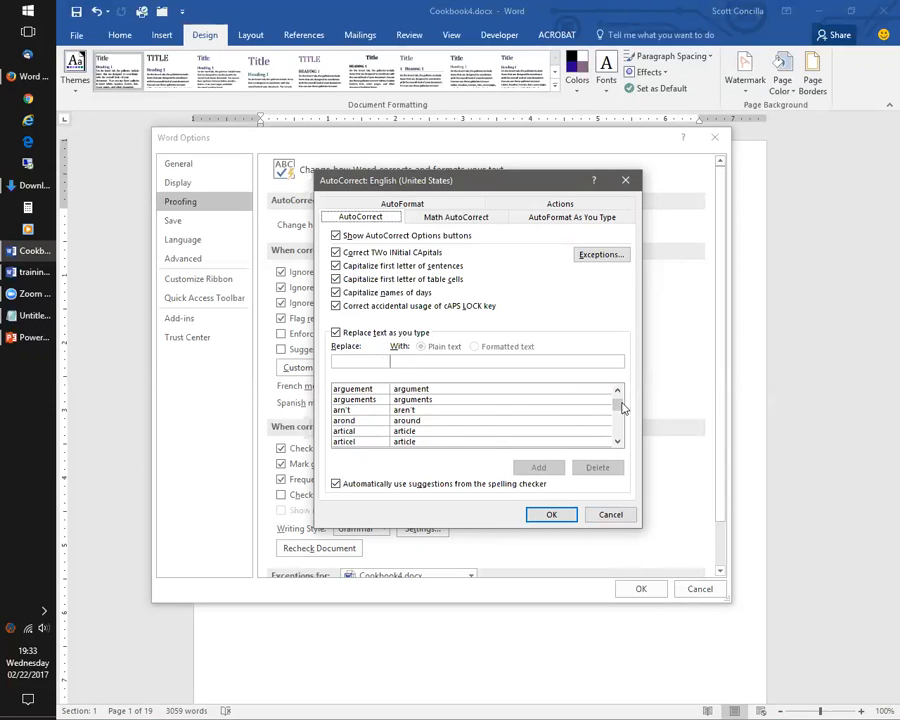
left_click_drag(622, 407, 617, 398)
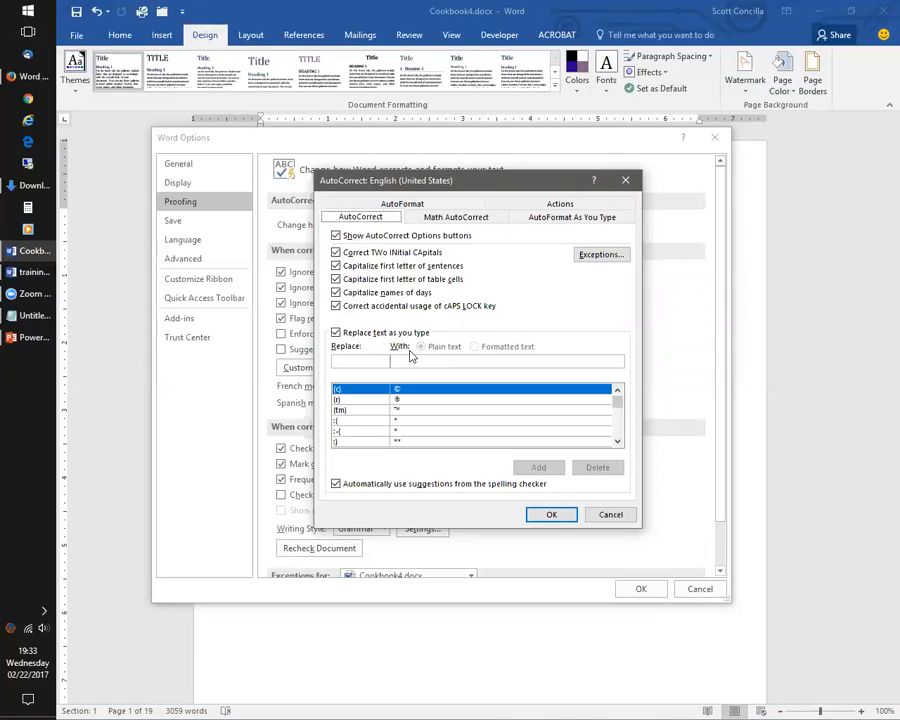
Step: Add an AutoCorrect entry that replaces SAC1 with the presenter's full name
left_click(358, 360)
left_click(379, 360)
type("S")
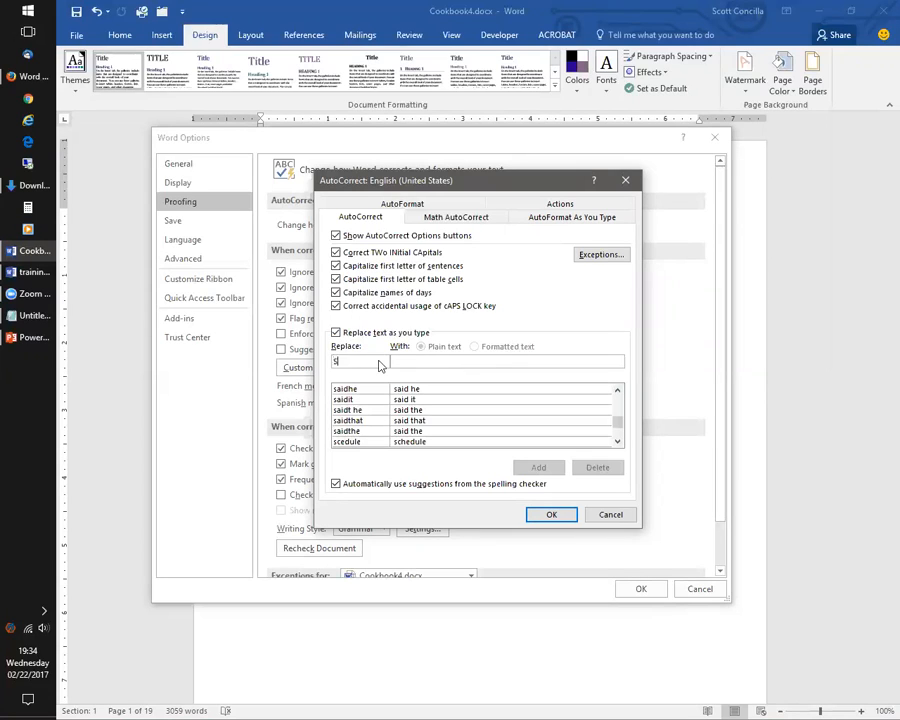
type("AC1")
left_click(432, 362)
type("Scott A. Concilla")
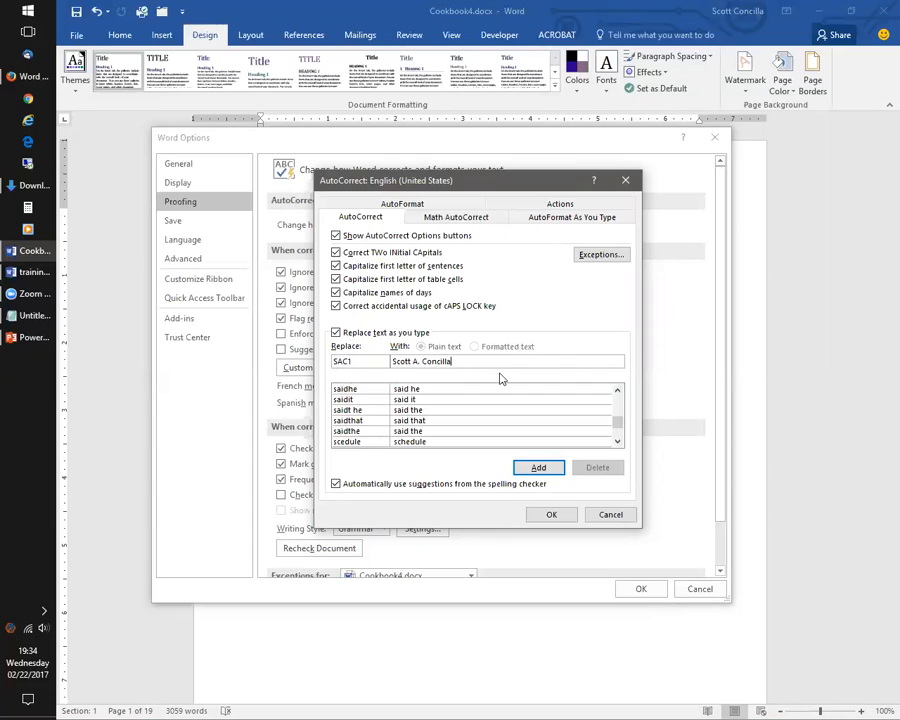
left_click(540, 468)
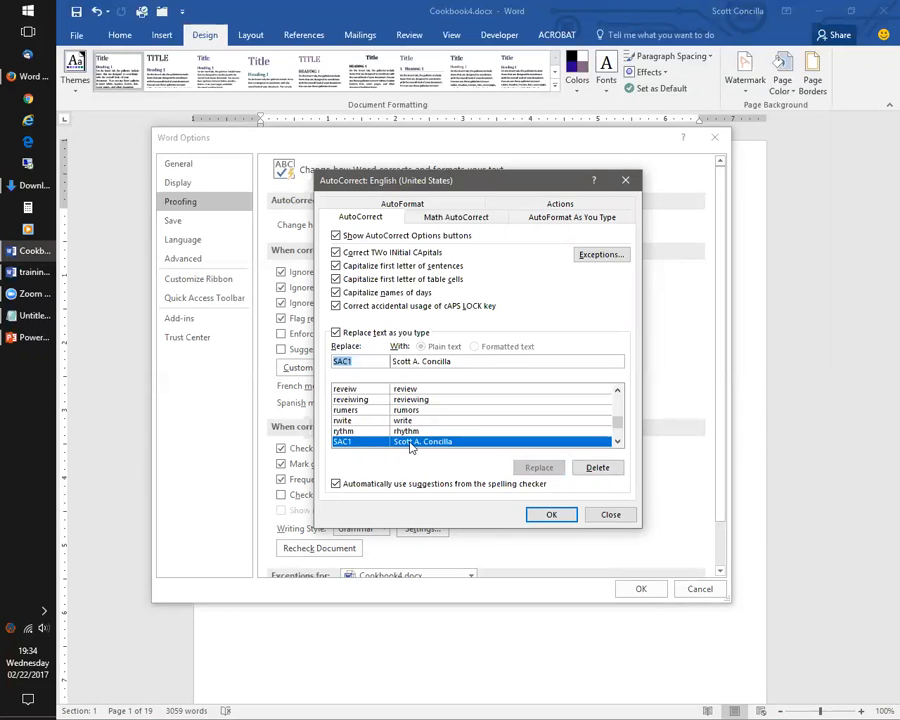
Step: Confirm the AutoCorrect settings and close the Word options
left_click(553, 514)
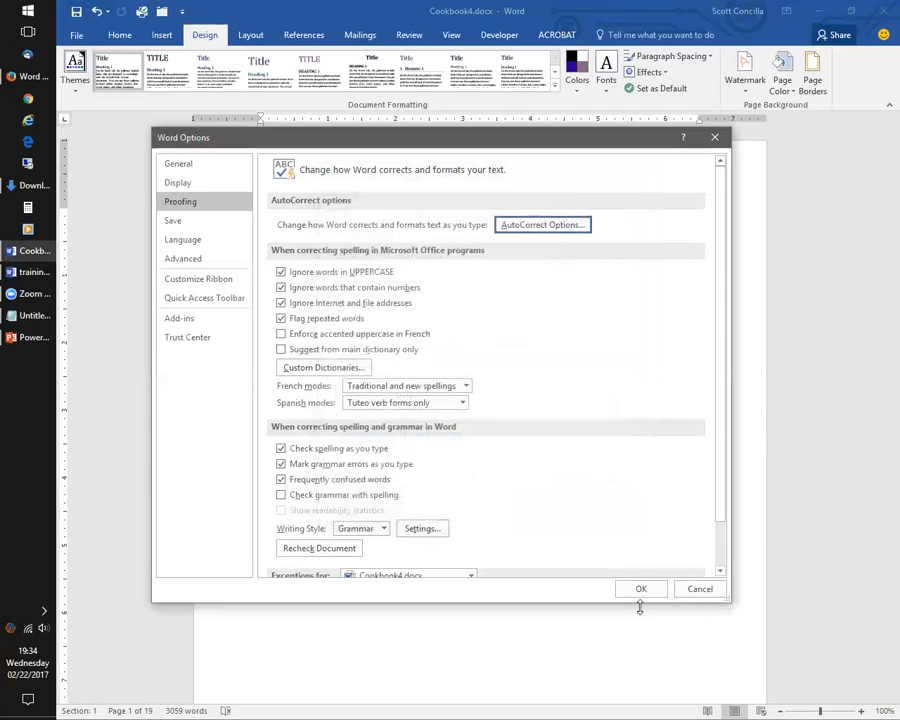
left_click(642, 590)
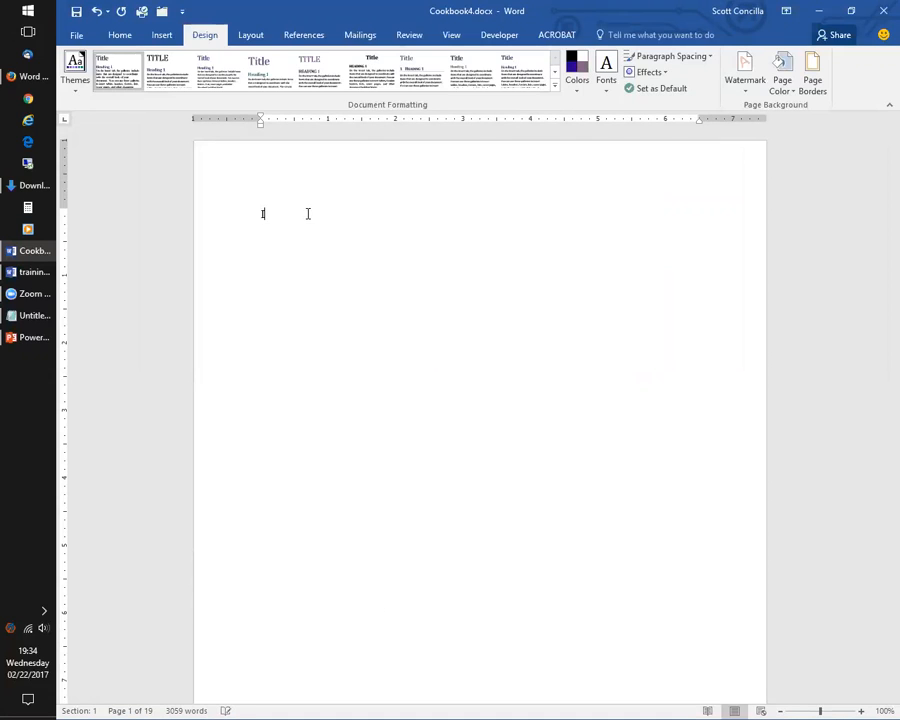
type(", sac1")
key("BackSpace")
key("BackSpace")
key("BackSpace")
key("BackSpace")
type("SAC")
key("BackSpace")
key("BackSpace")
key("BackSpace")
key("BackSpace")
key("BackSpace")
key("BackSpace")
key("BackSpace")
key("BackSpace")
key("BackSpace")
key("BackSpace")
key("BackSpace")
key("BackSpace")
key("BackSpace")
key("BackSpace")
key("BackSpace")
key("BackSpace")
key("BackSpace")
key("BackSpace")
key("BackSpace")
key("BackSpace")
Step: Test the name entry by writing "I, SAC1 being of sound mind." at the top of the first page and starting a new line
type("I,")
type(" SAC1")
type(" bei")
type("ng of ")
type("sound mind.")
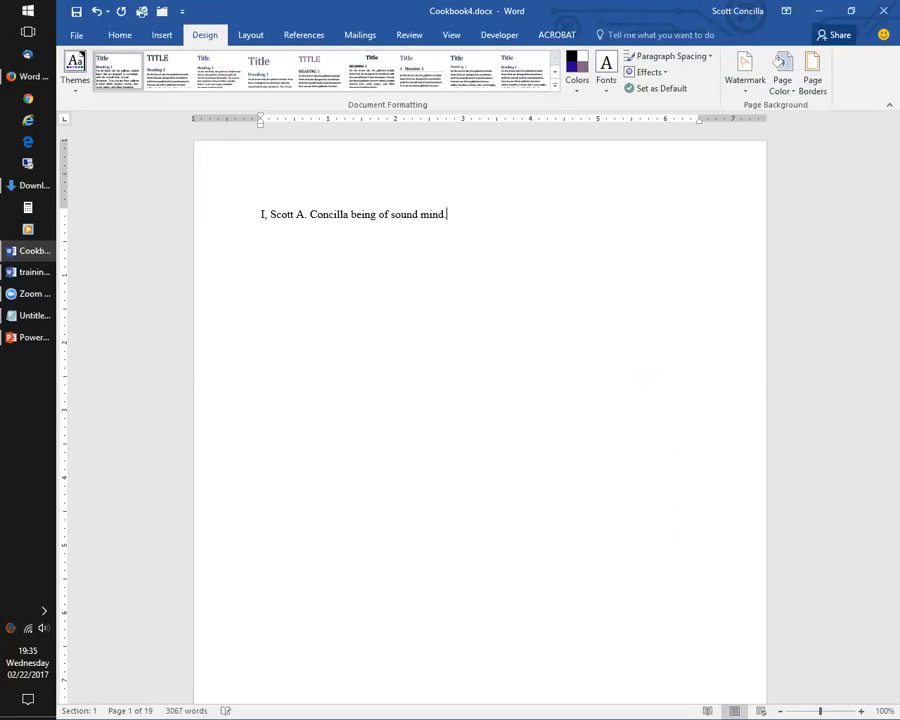
key("Return")
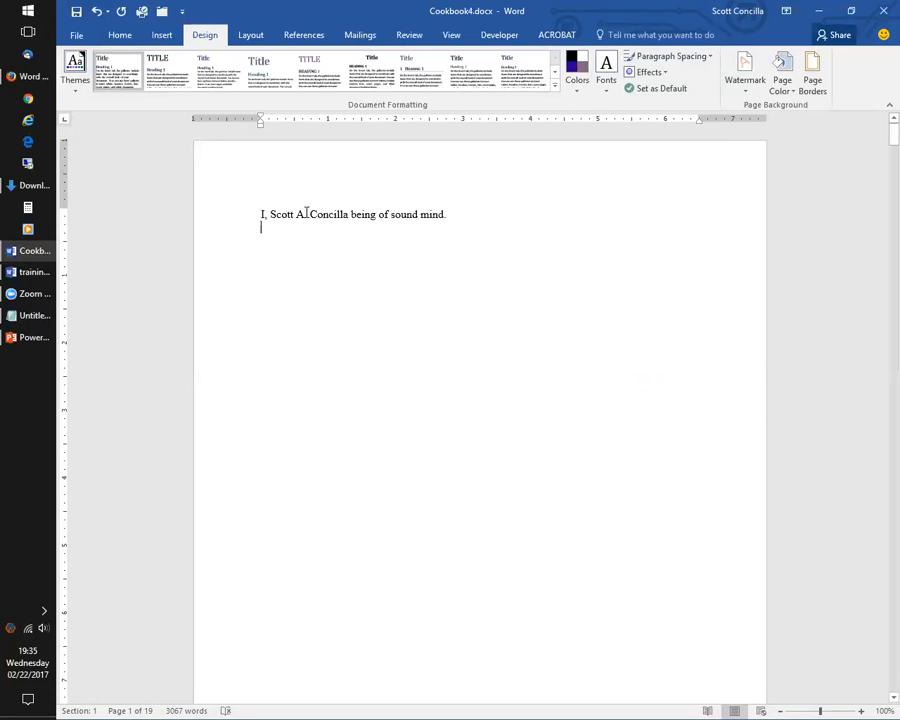
Step: Add an AutoCorrect entry that replaces mcit with methylchloroisothizolinone, and confirm the options
left_click(74, 36)
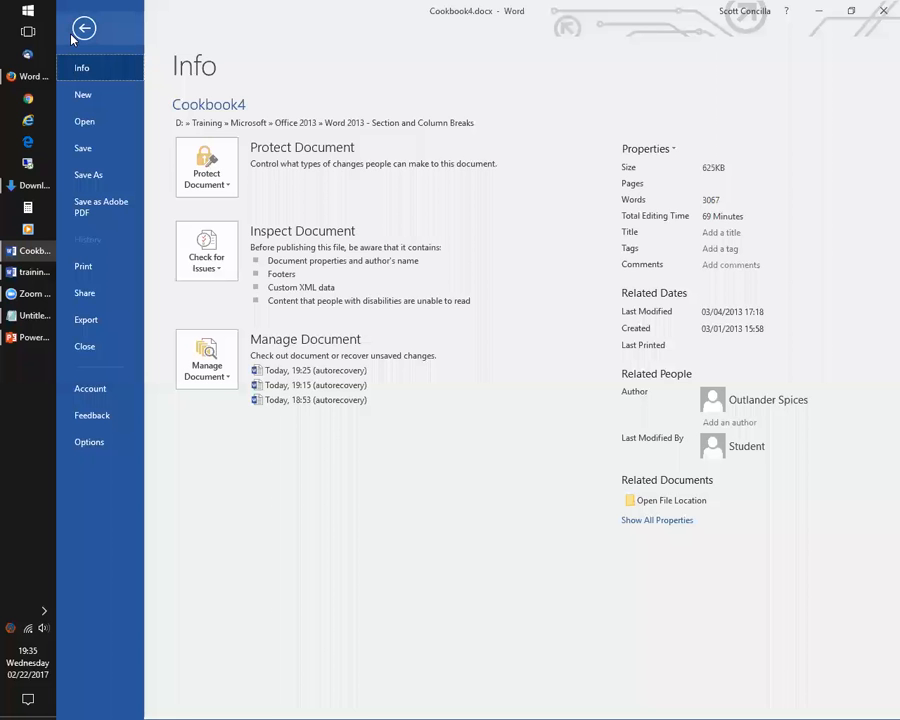
left_click(101, 449)
left_click(188, 203)
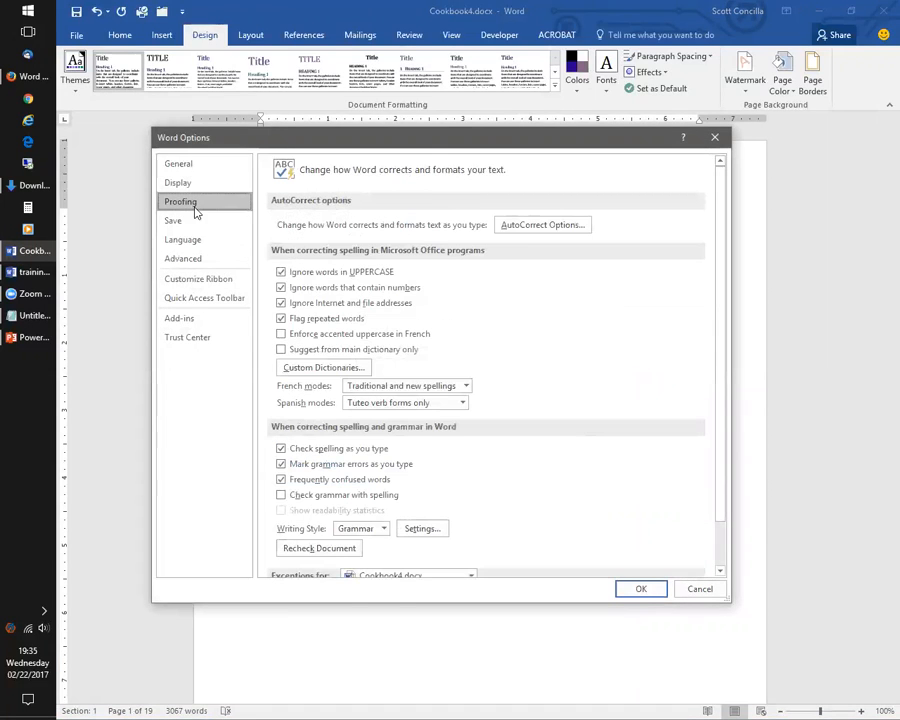
left_click(530, 232)
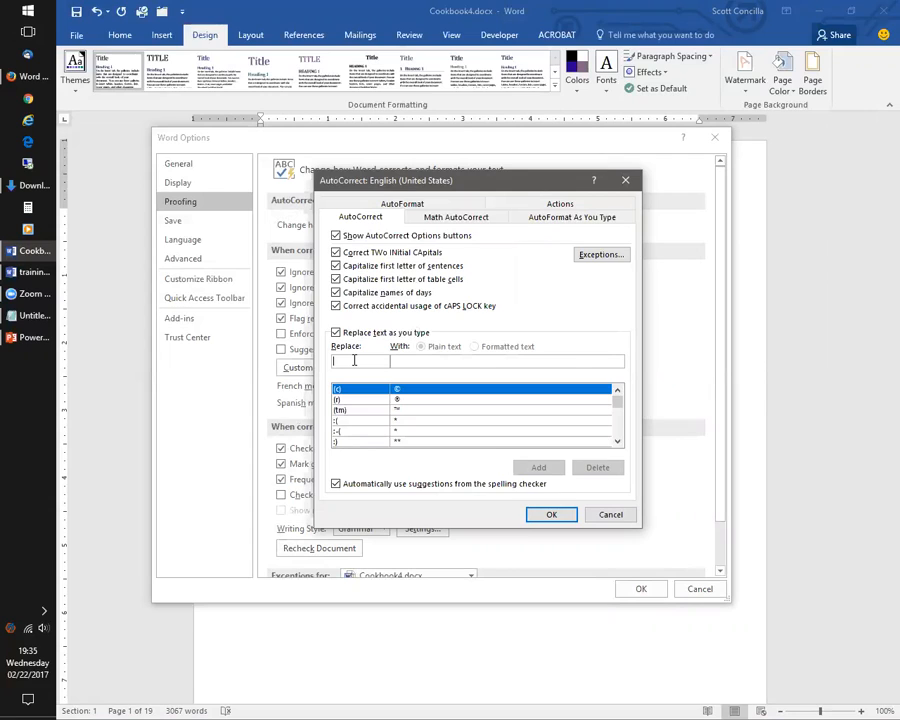
type("m")
type("ci")
type("tl")
key("Tab")
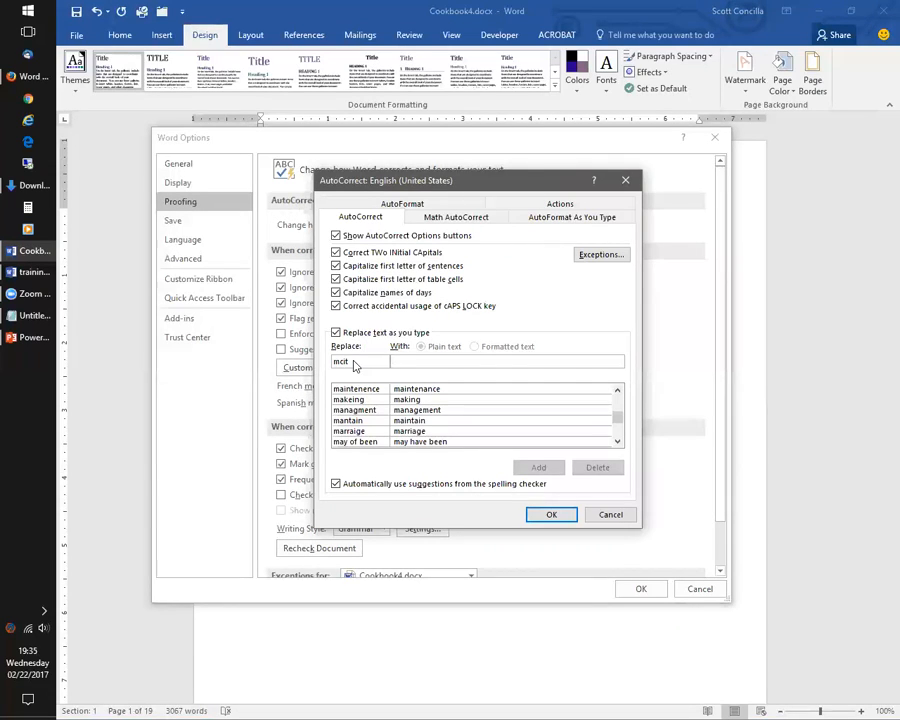
type("methyl")
type("cholor")
key("BackSpace")
key("BackSpace")
key("BackSpace")
key("BackSpace")
type("lo")
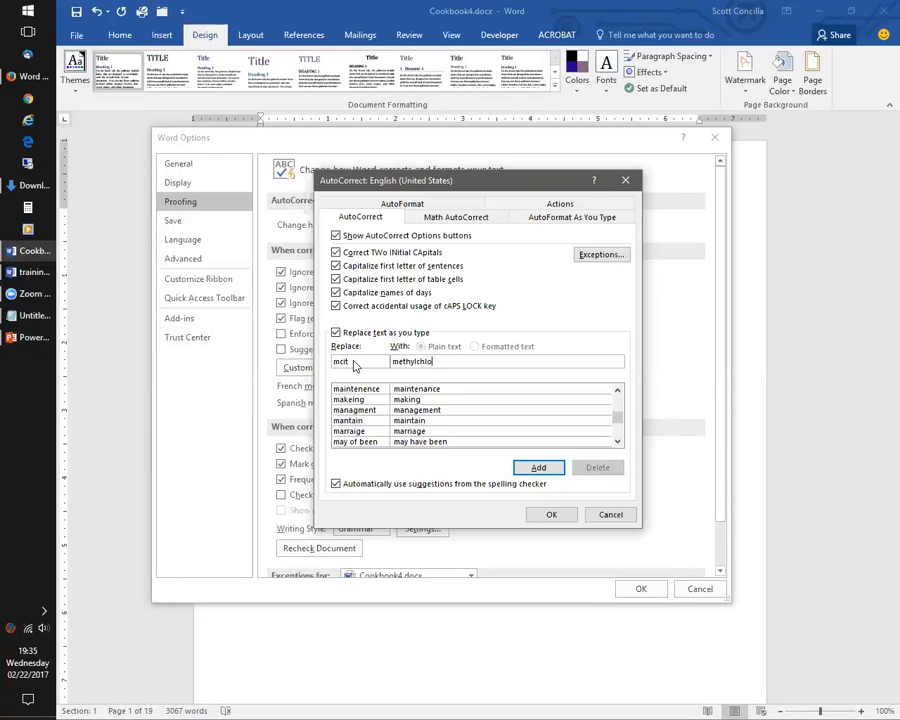
type("roisothizolinone")
left_click(536, 467)
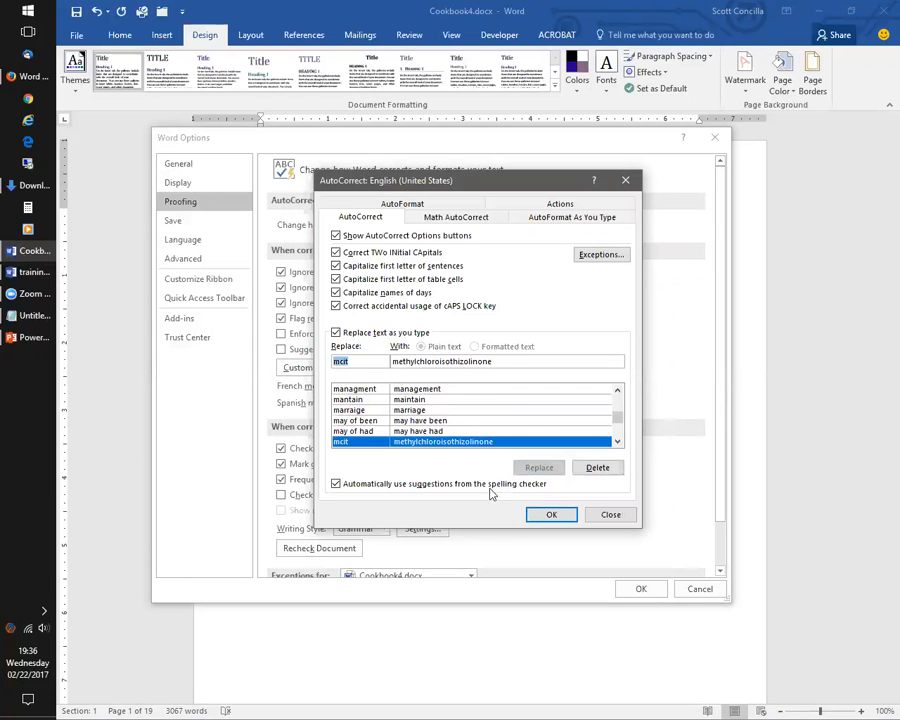
left_click(550, 516)
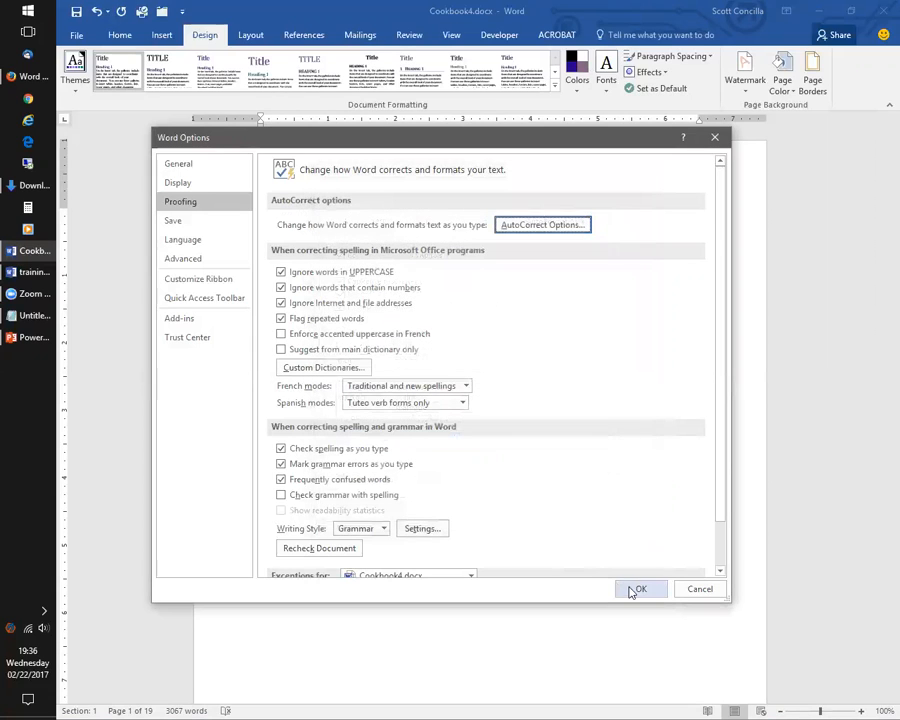
left_click(634, 587)
Step: Test the chemical-name entry by entering mcit as its own paragraph under the first sentence
key("Return")
type("mict")
key("BackSpace")
key("BackSpace")
key("BackSpace")
type("cit")
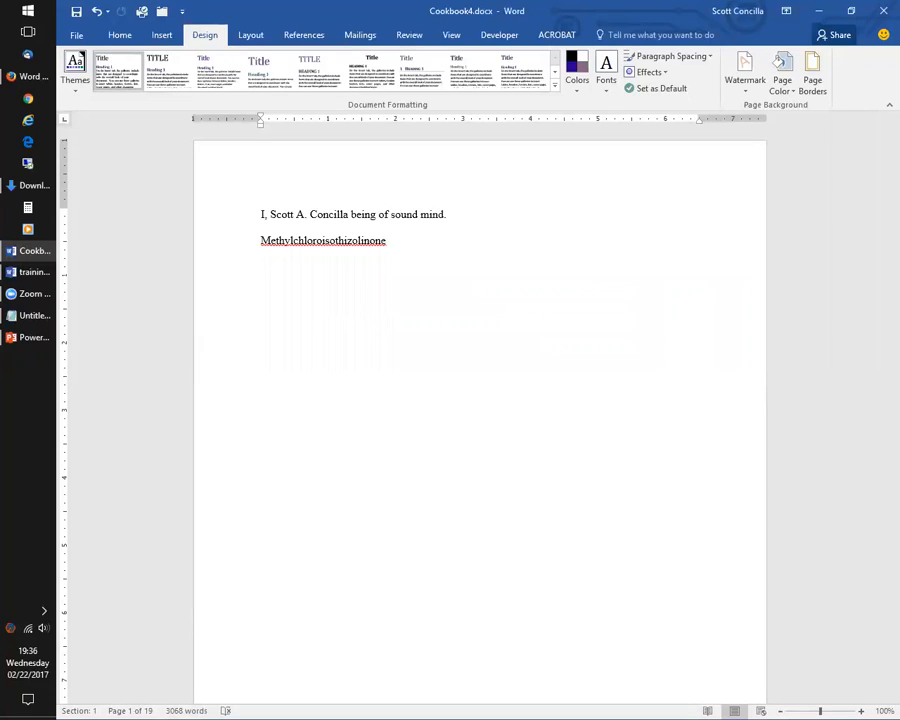
key("Return")
Step: Open the AutoCorrect options and examine the replacement list from the symbols through the words starting with "h"
left_click(70, 36)
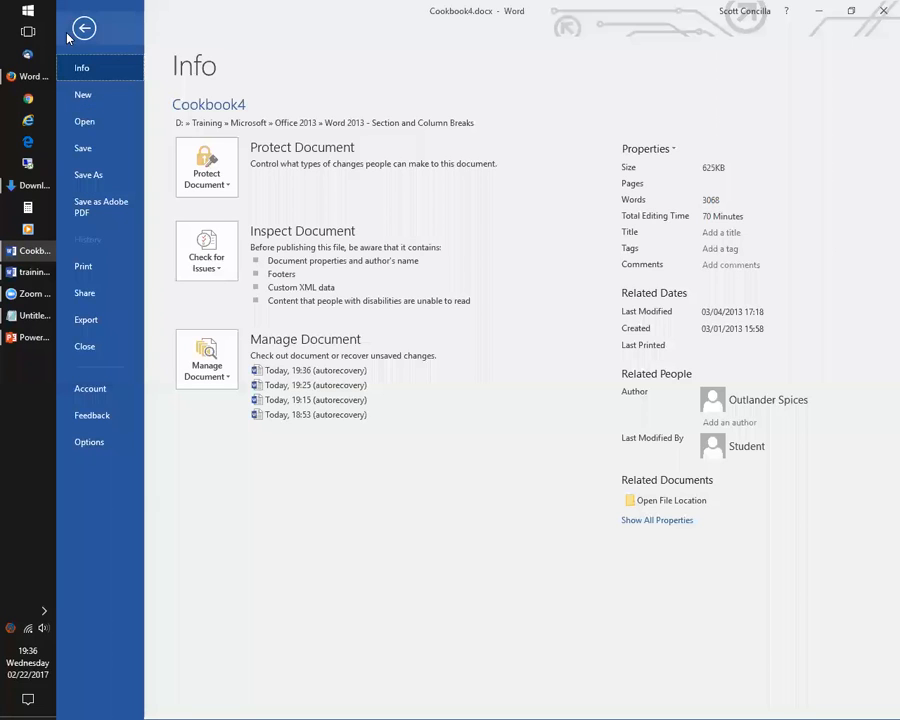
left_click(89, 442)
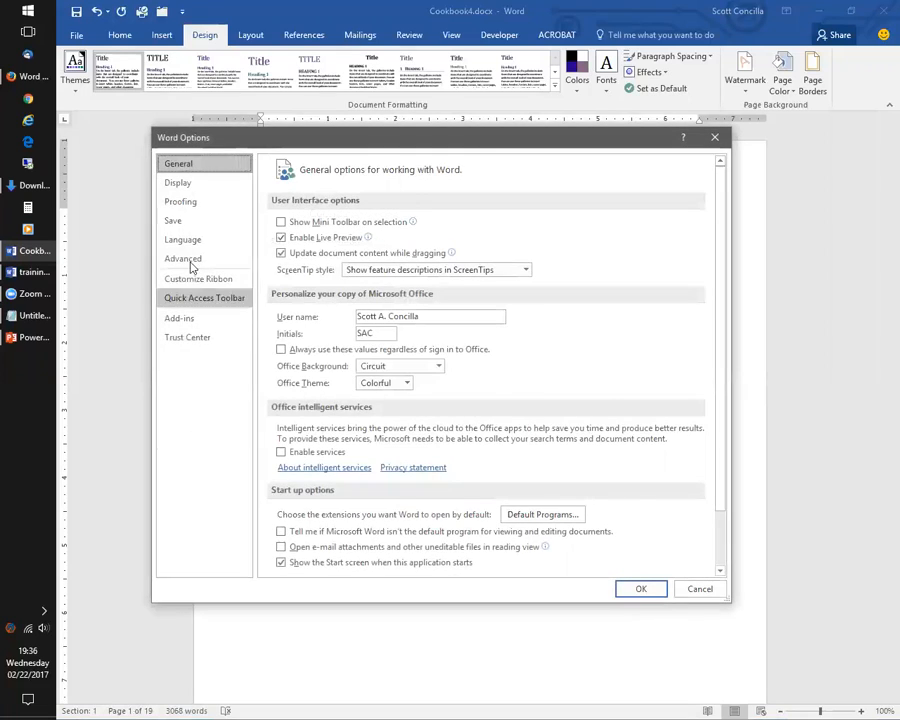
left_click(182, 200)
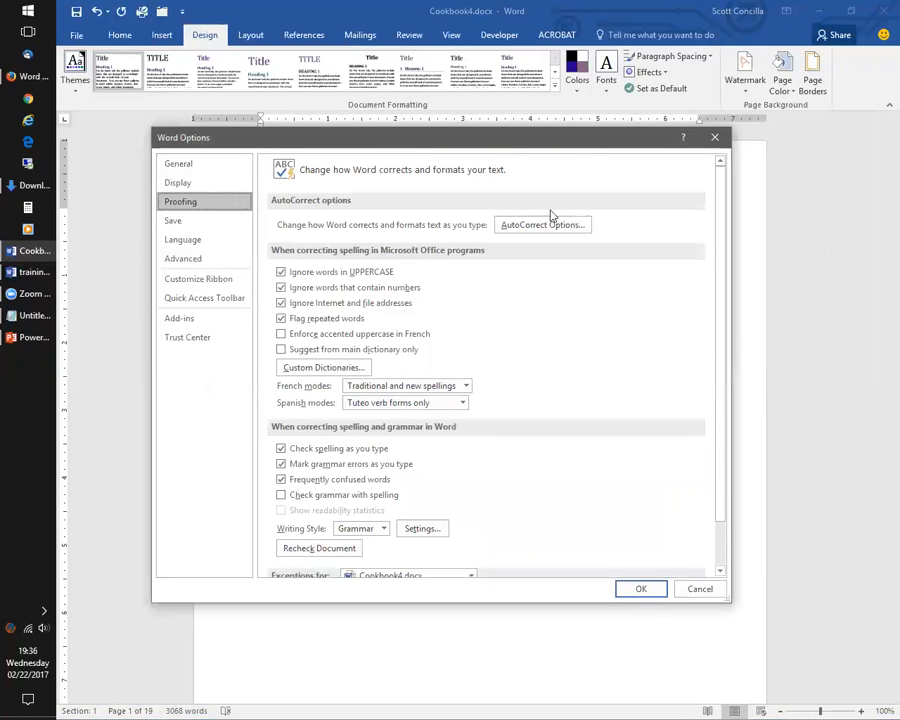
left_click(556, 226)
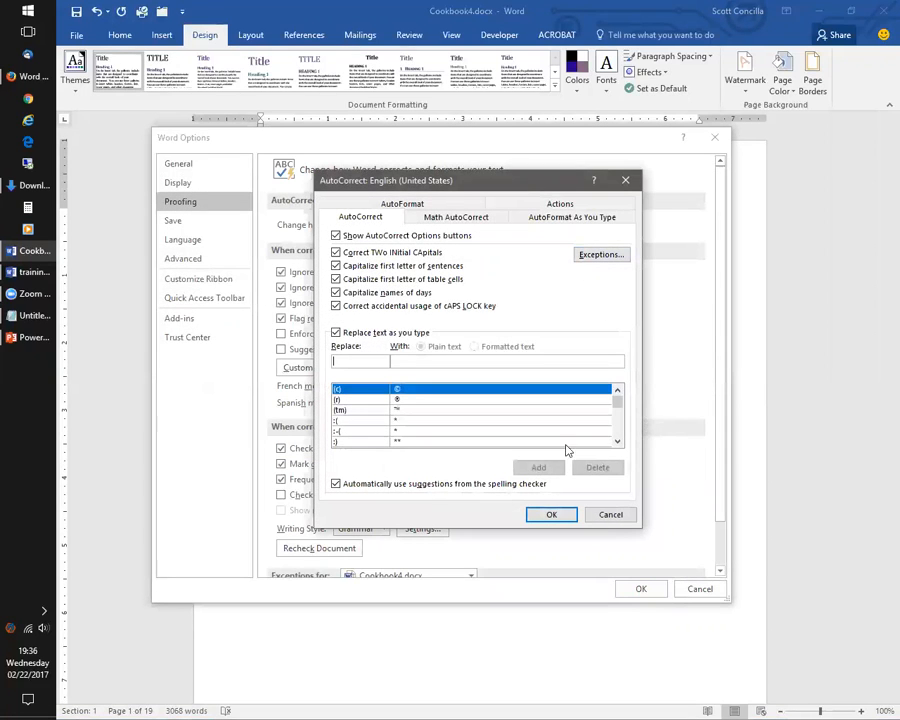
left_click(618, 441)
left_click(618, 441)
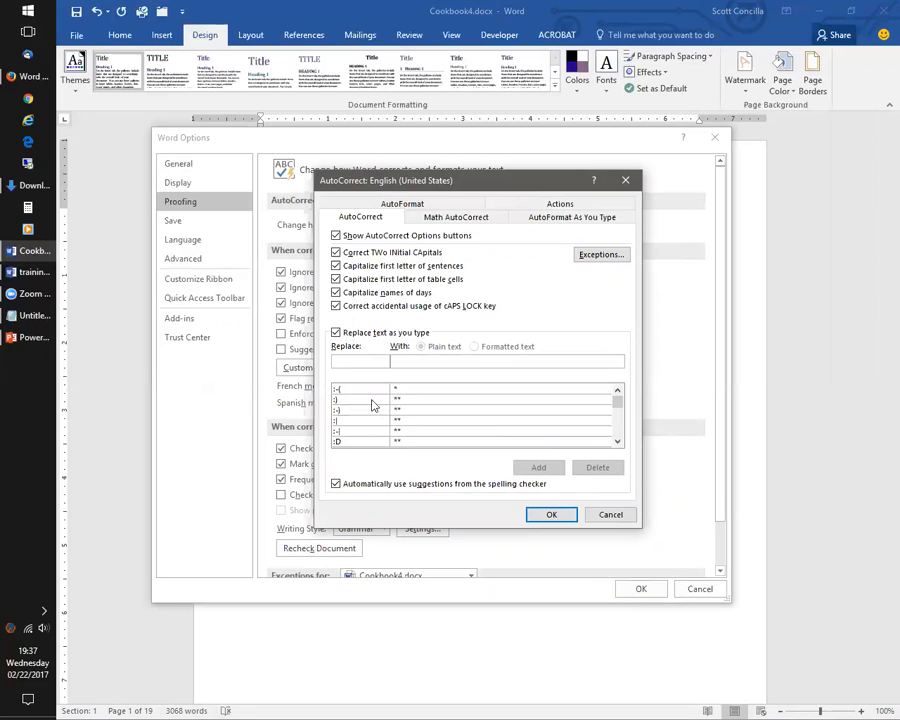
left_click(618, 433)
left_click_drag(617, 401, 617, 412)
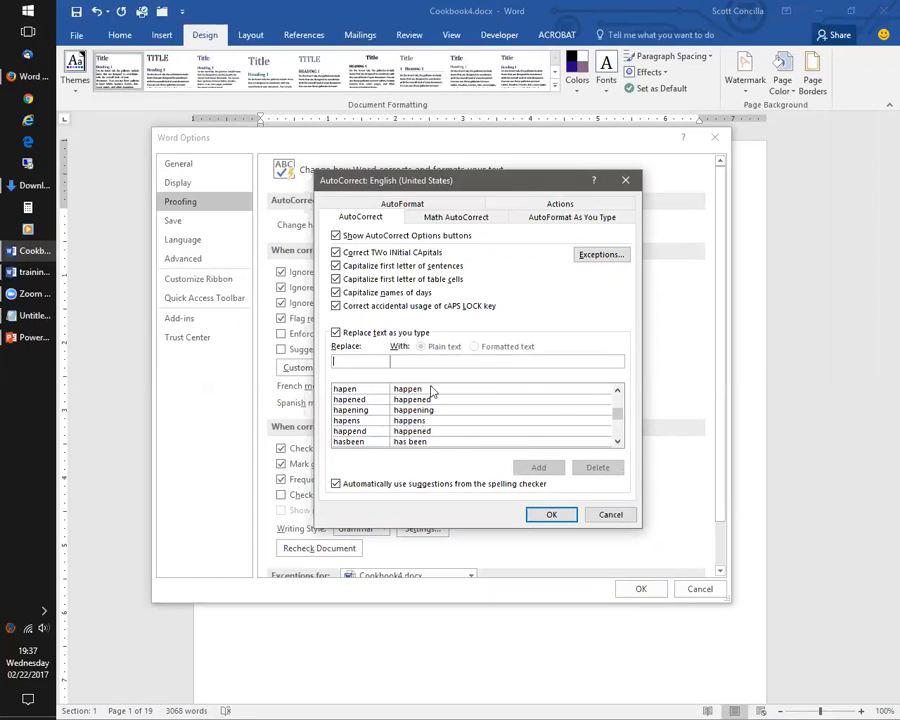
left_click_drag(621, 420, 617, 398)
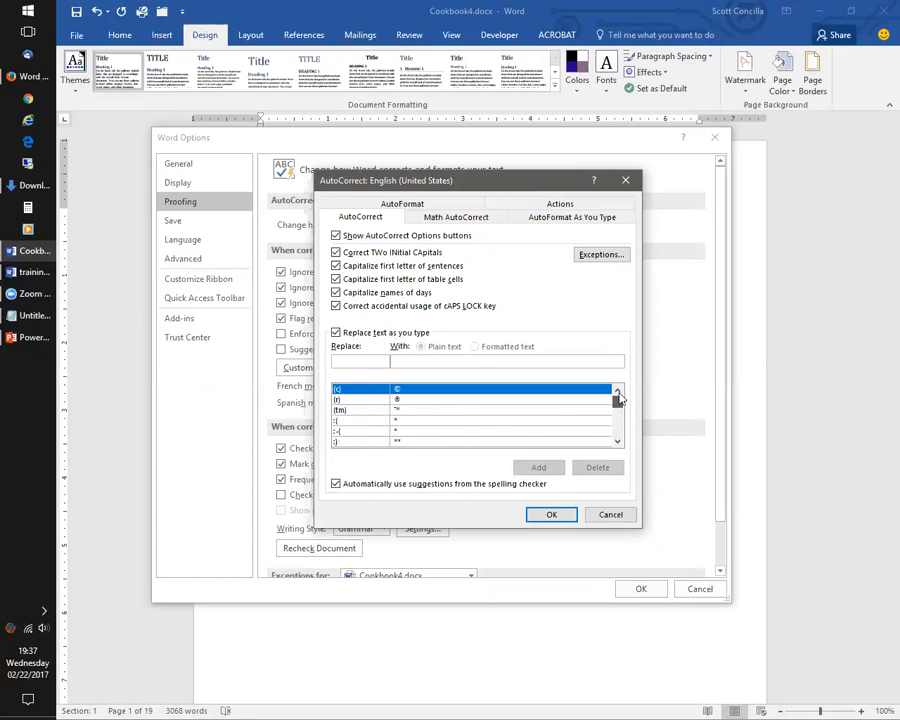
Step: Add an AutoCorrect entry that replaces marylamb with "Mary had a little lamb its fleece was white as snow", and confirm the options
left_click(367, 360)
type("m")
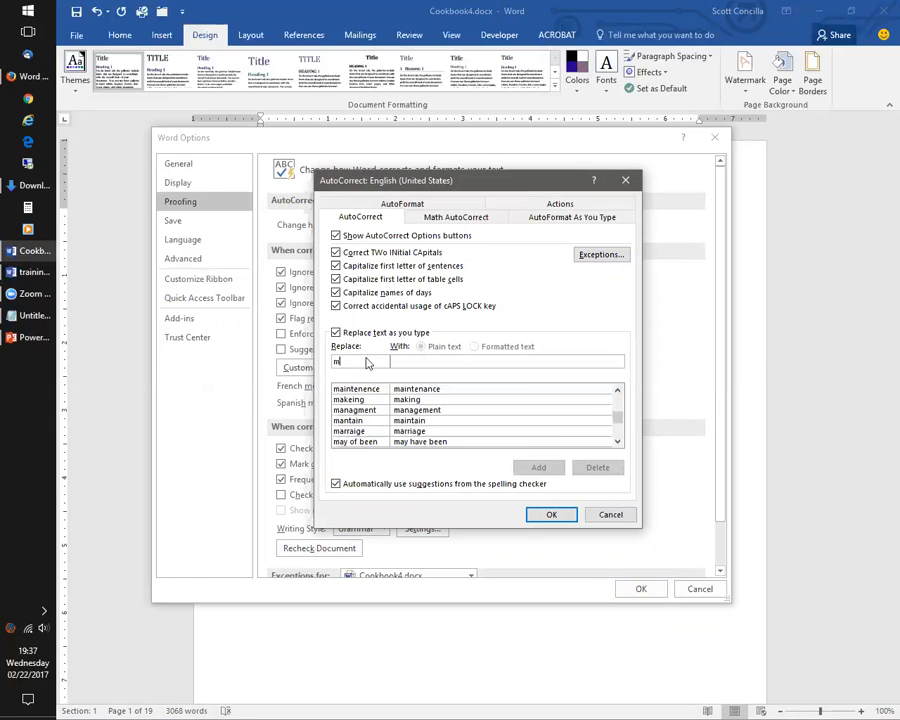
type("anylan")
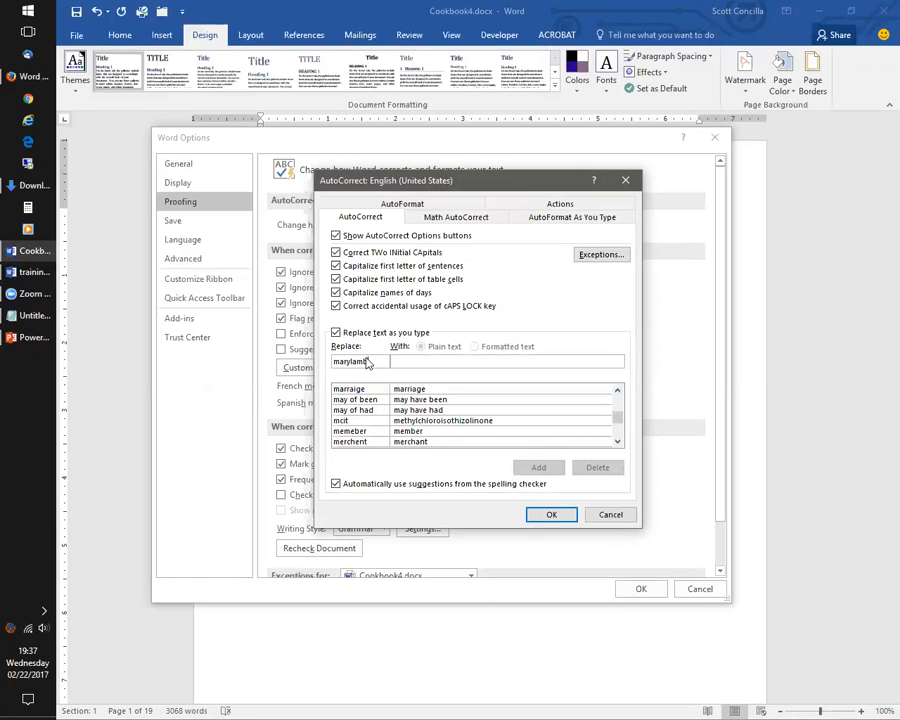
left_click(457, 360)
type("Mary had a little lamb its fleece was white as snow")
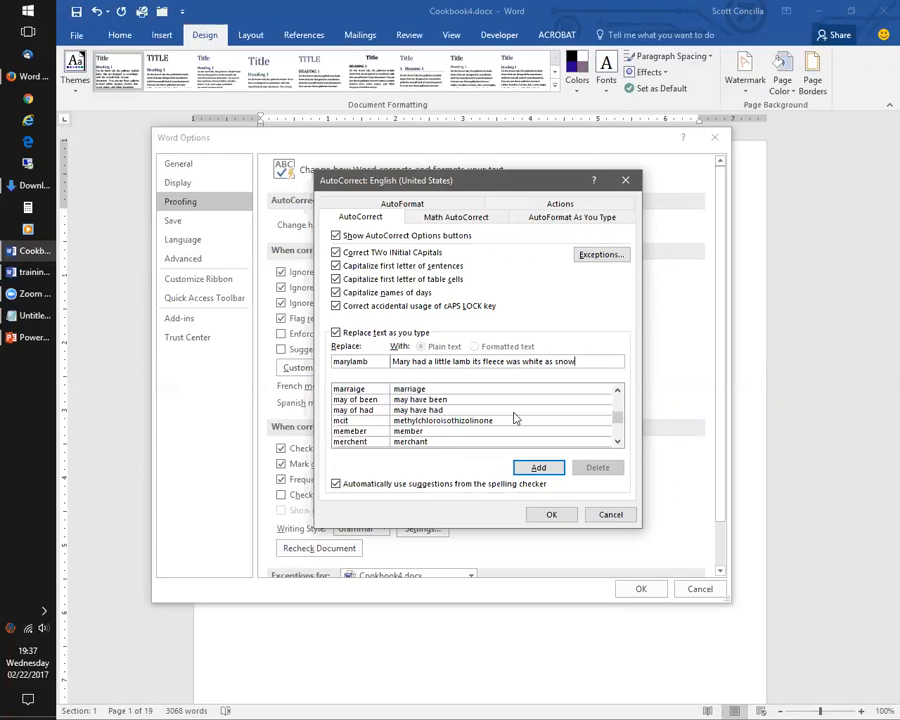
left_click(540, 470)
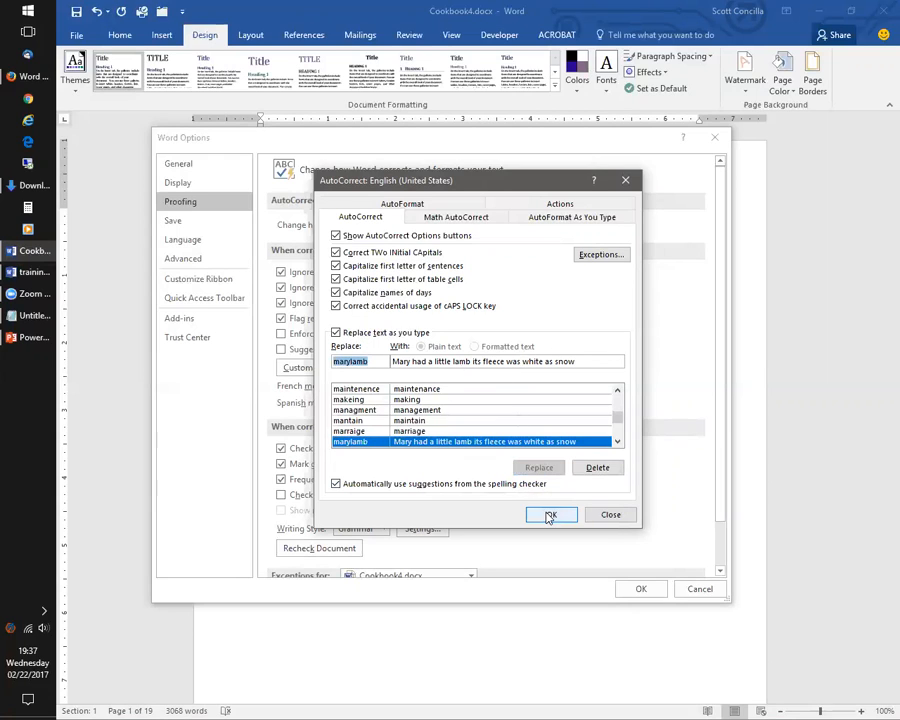
left_click(549, 515)
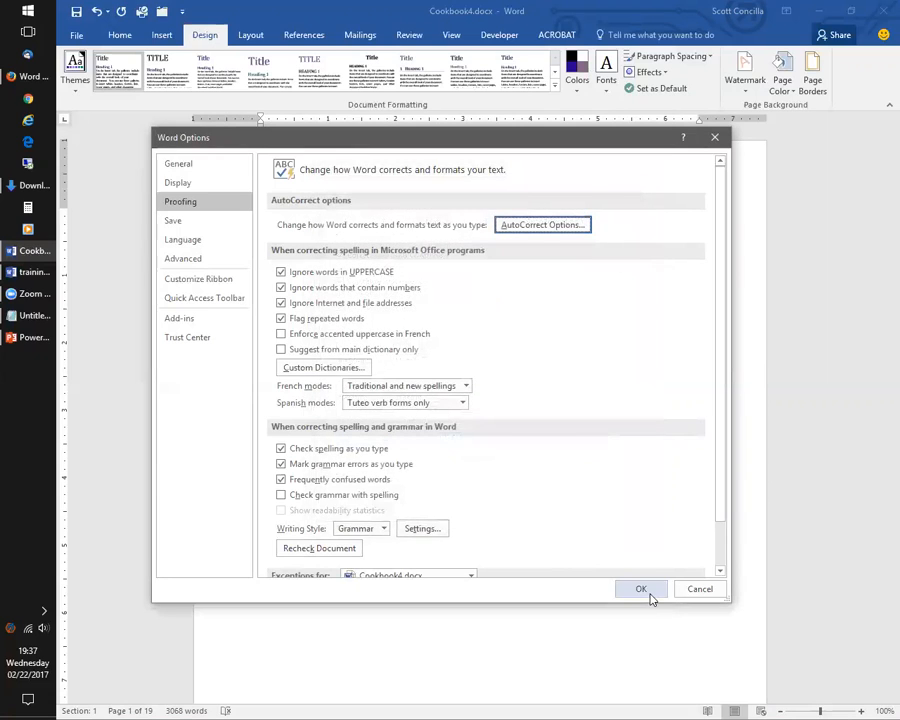
left_click(648, 592)
Step: Test the marylamb entry under the chemical name and write "National Institutes of Health" as the following paragraph
type("marylamb")
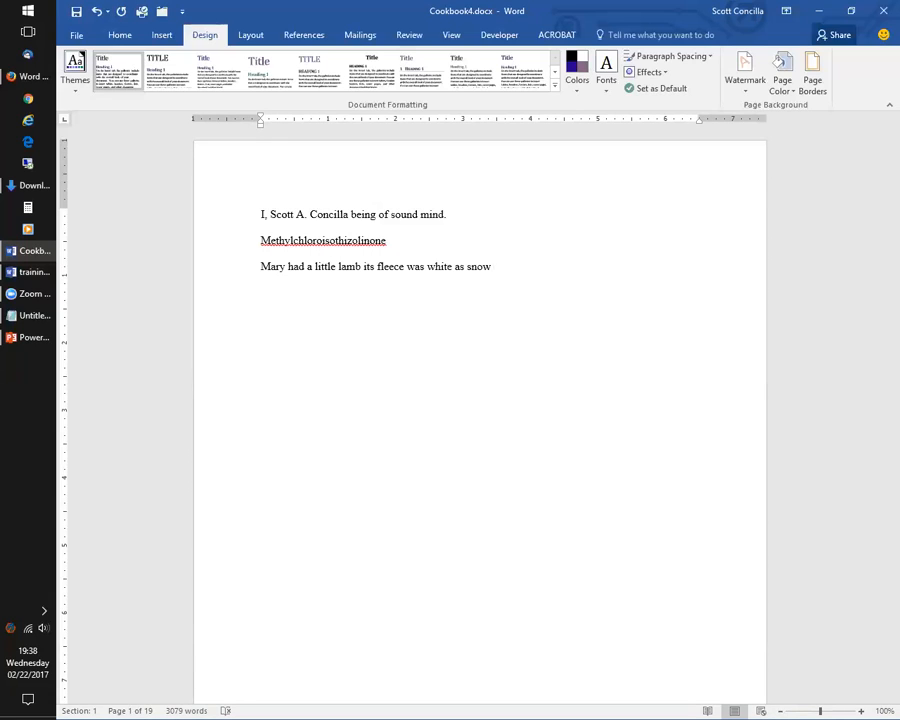
type("National Institutes of Health")
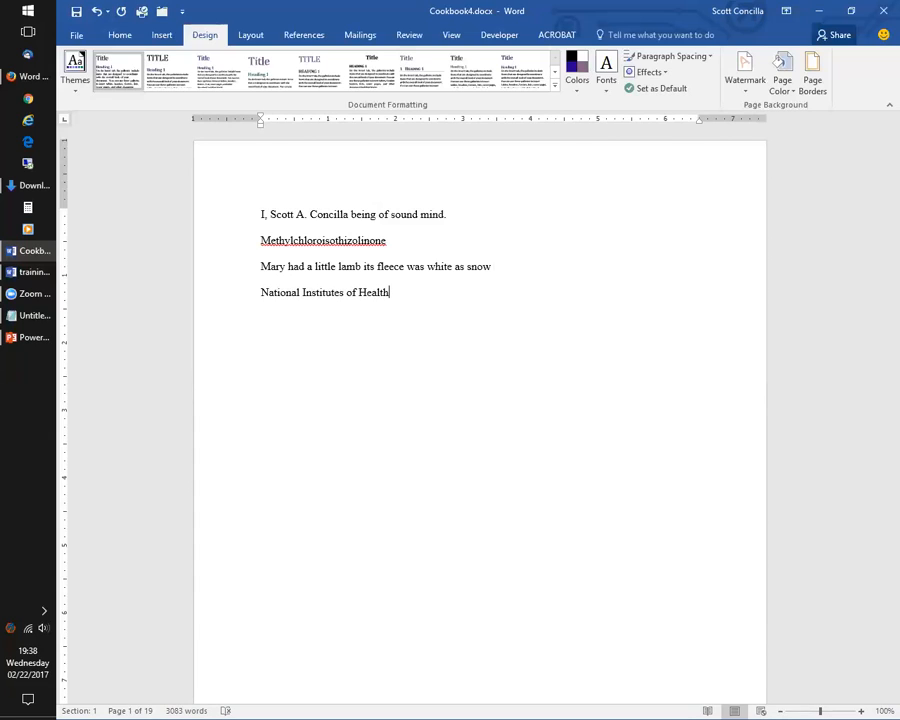
key("shift+Return")
type("NIH")
key("BackSpace")
key("BackSpace")
key("BackSpace")
key("BackSpace")
key("BackSpace")
Step: Write the plain initials SAC as a new paragraph and the shortcut SAC1 on the line below to compare them
key("Return")
type("SACV")
key("BackSpace")
key("Return")
type("SAC1")
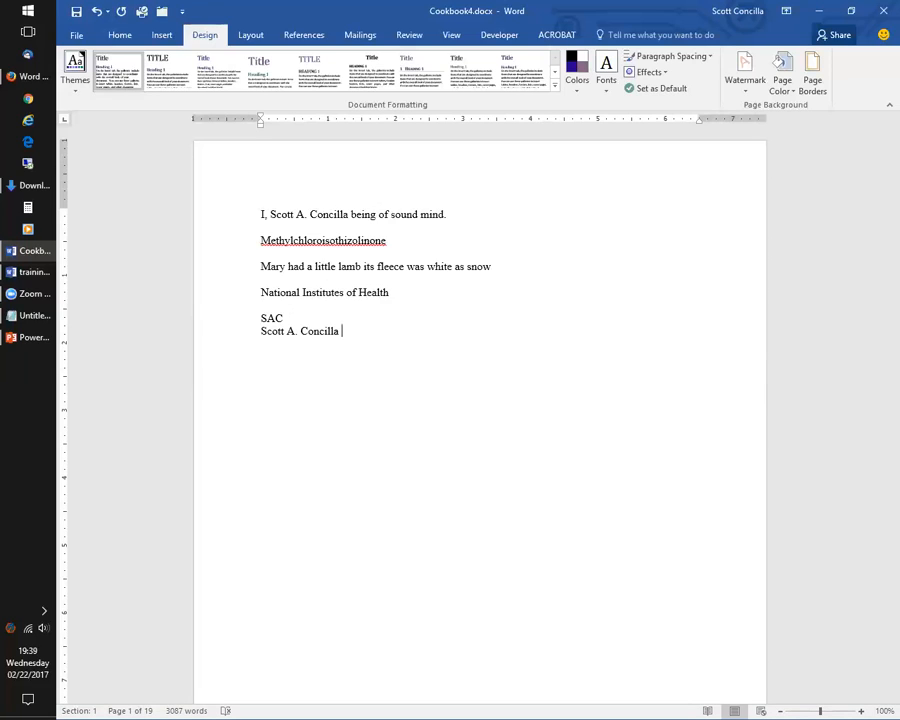
Step: Erase the expanded name below SAC and enter the marylamb shortcut in its place
key("BackSpace")
key("BackSpace")
key("BackSpace")
key("BackSpace")
key("BackSpace")
key("BackSpace")
key("BackSpace")
key("BackSpace")
key("BackSpace")
key("BackSpace")
key("BackSpace")
key("BackSpace")
key("BackSpace")
key("BackSpace")
key("BackSpace")
key("BackSpace")
key("BackSpace")
type("marylamb")
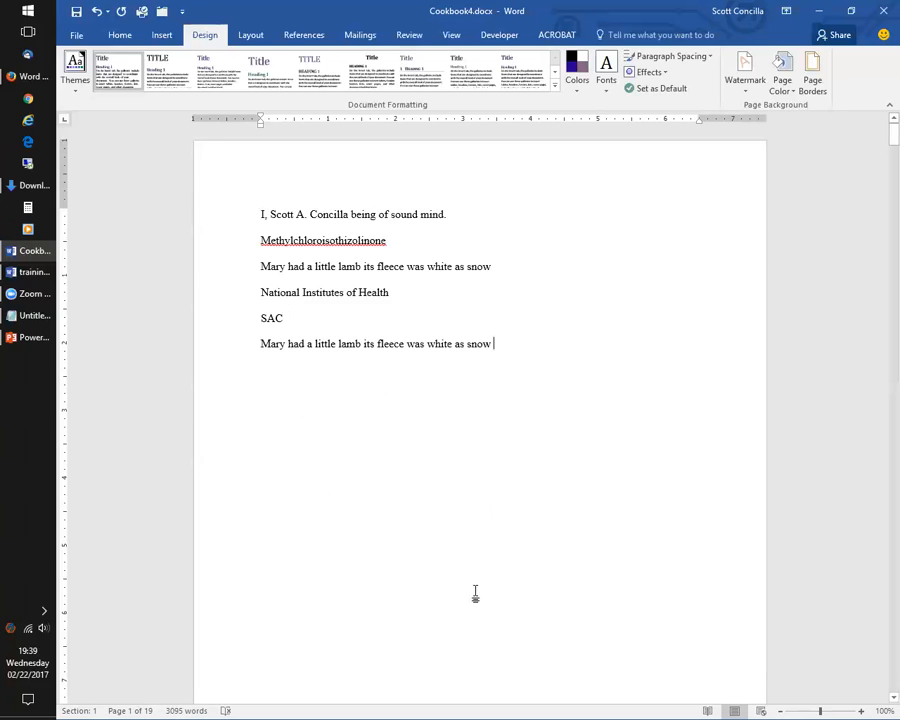
Step: Delete all the AutoCorrect sample text from the first page
left_click_drag(484, 374, 221, 185)
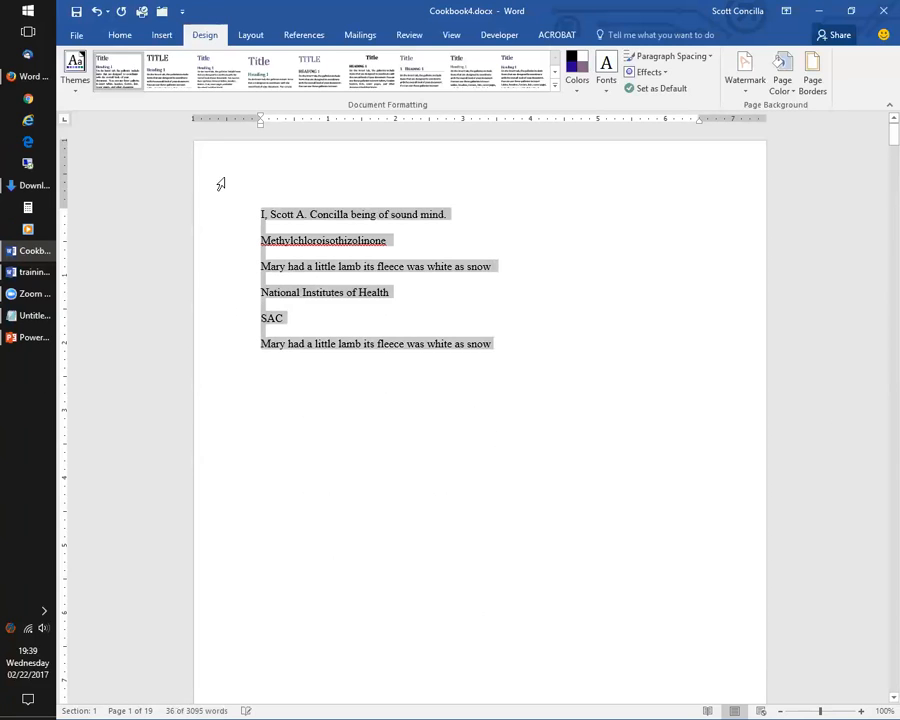
key("Delete")
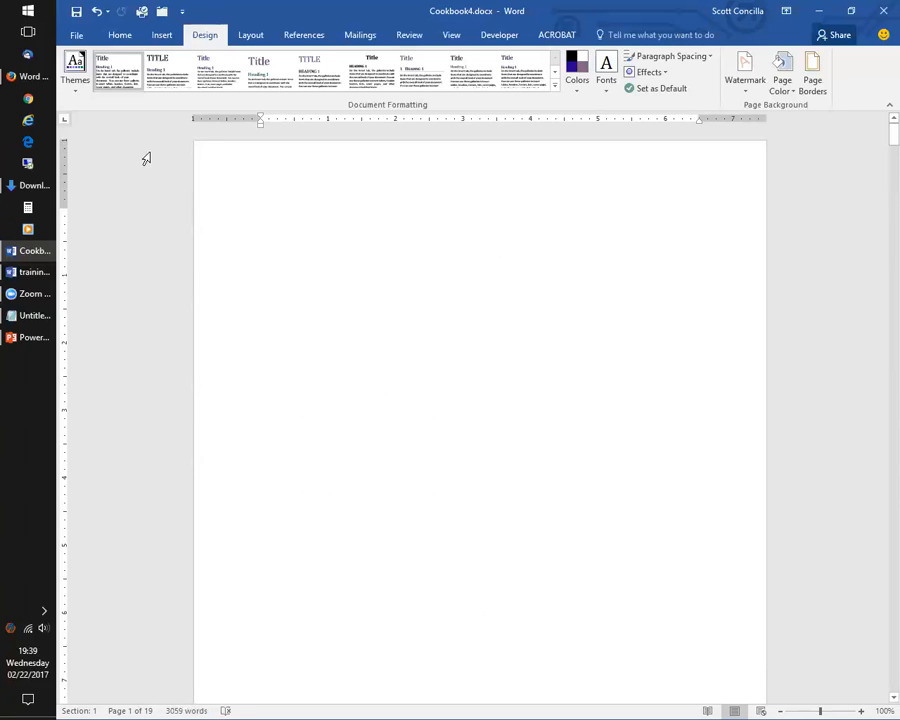
Step: Switch to the PowerPoint slide show and advance to the Building Blocks slide
left_click(34, 337)
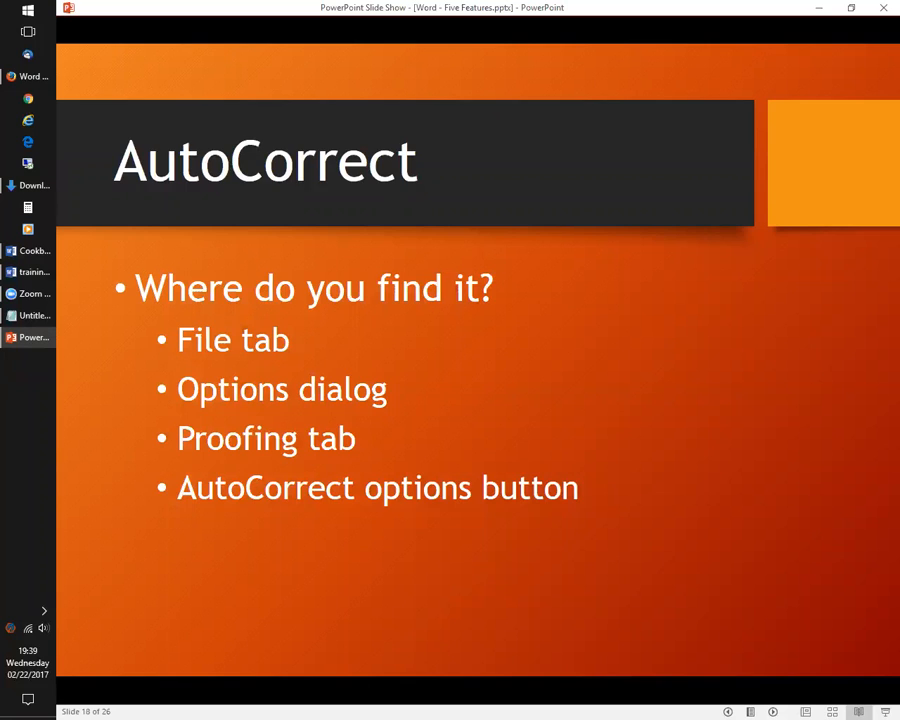
key("Right")
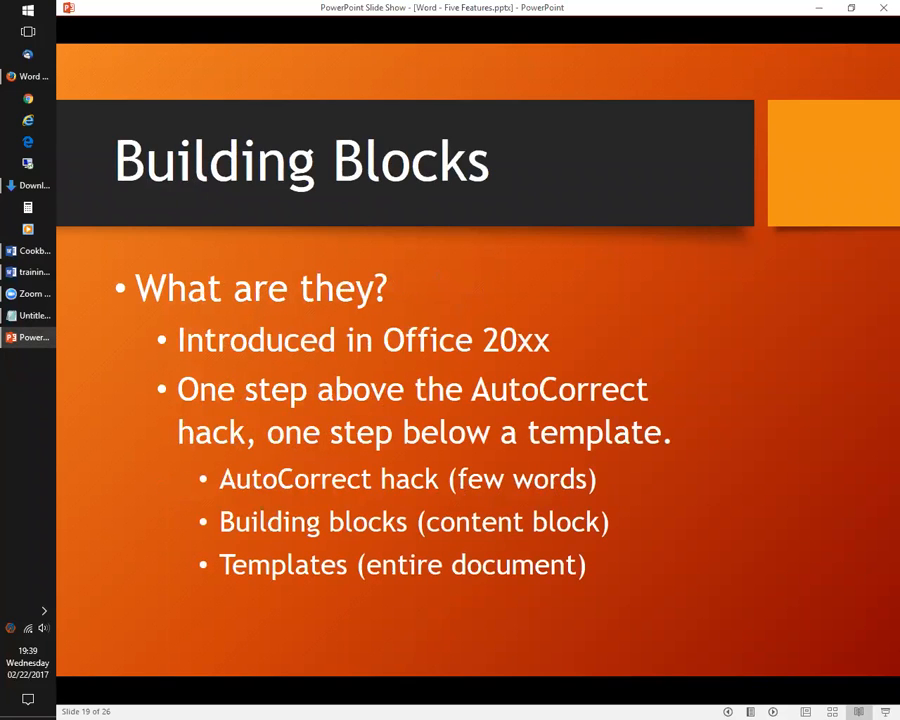
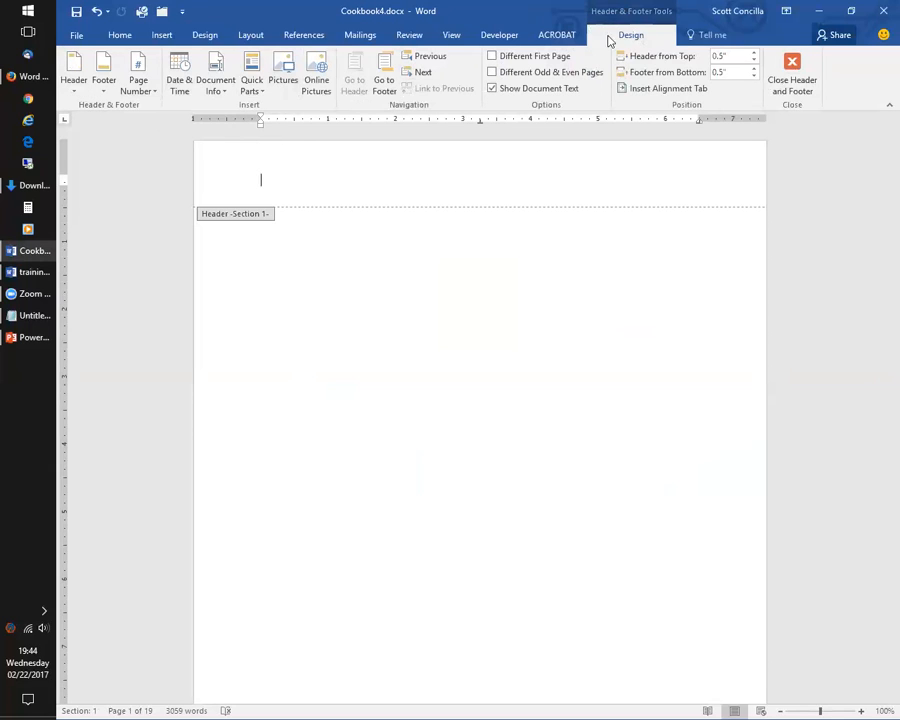
Step: Browse the built-in header gallery for the cookbook document from Blank down to Whisp
left_click(70, 83)
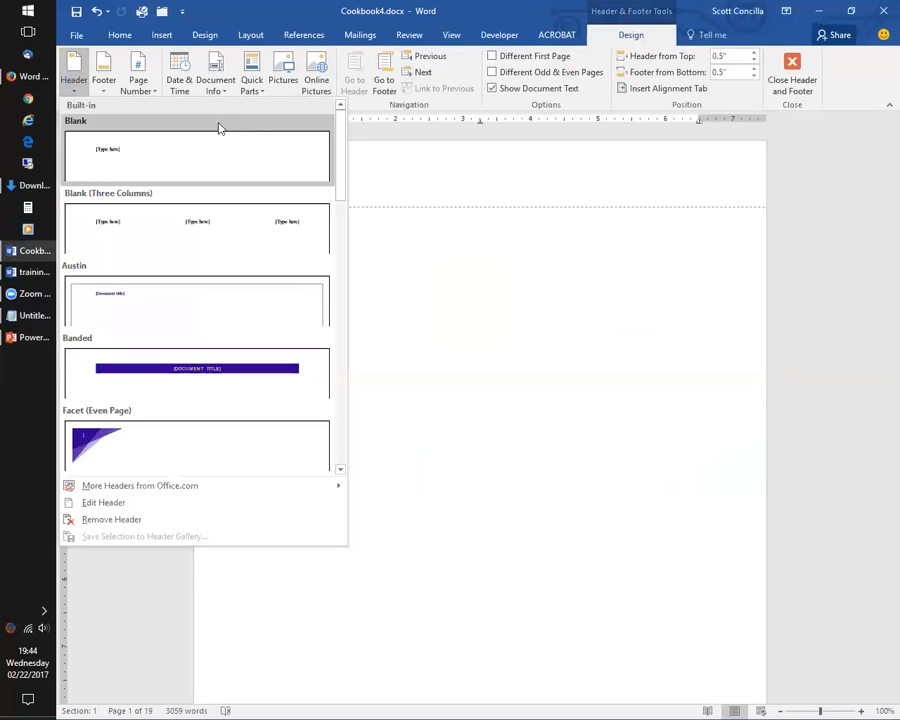
left_click_drag(340, 146, 342, 451)
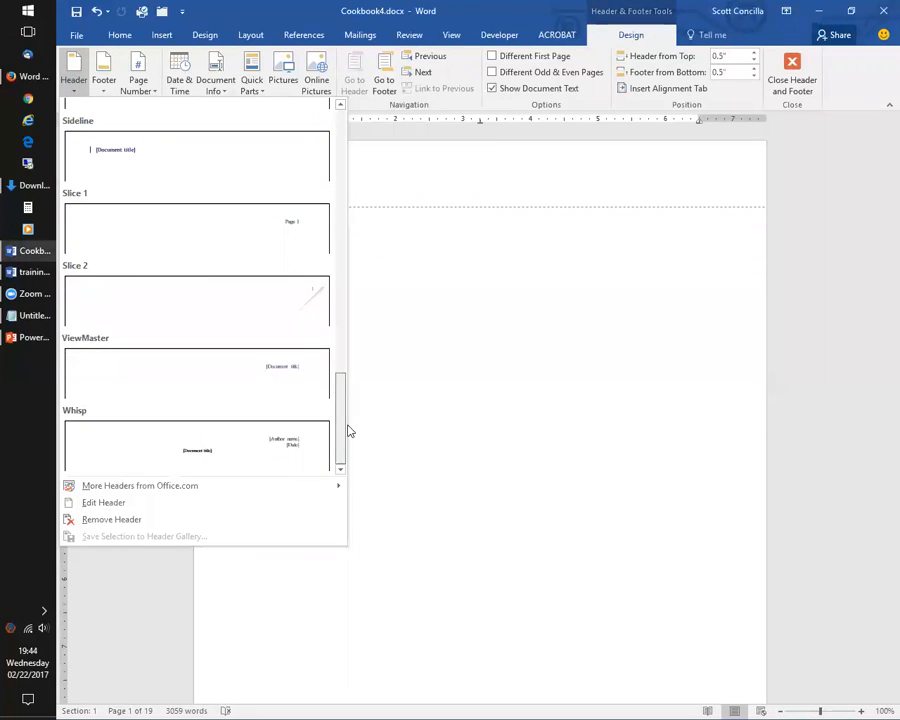
Step: Return to the start of the header gallery, close it, and look over the built-in footer gallery
left_click_drag(343, 403, 340, 130)
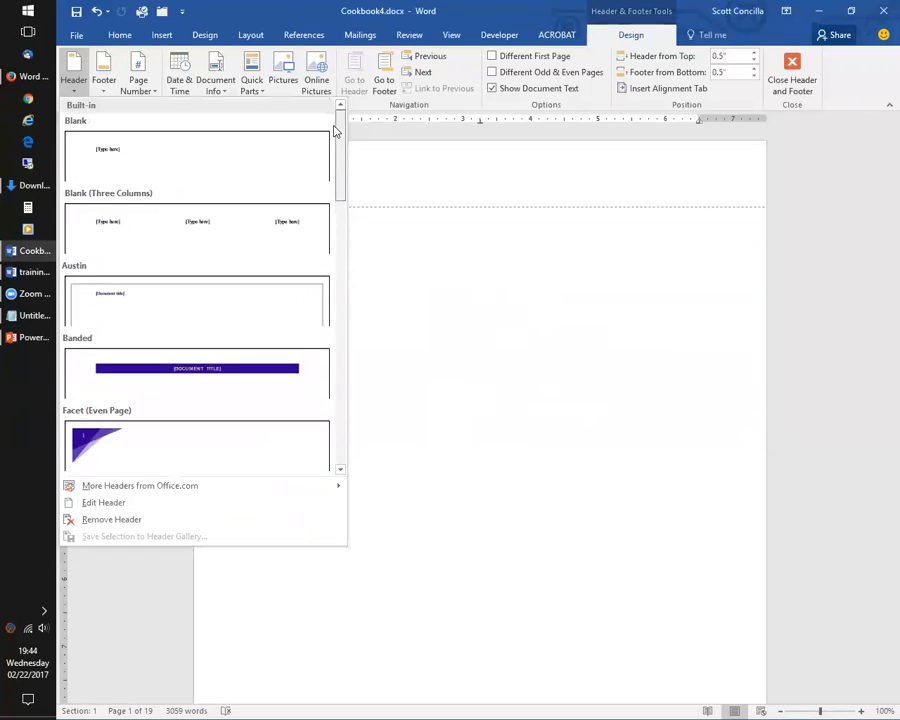
left_click(229, 6)
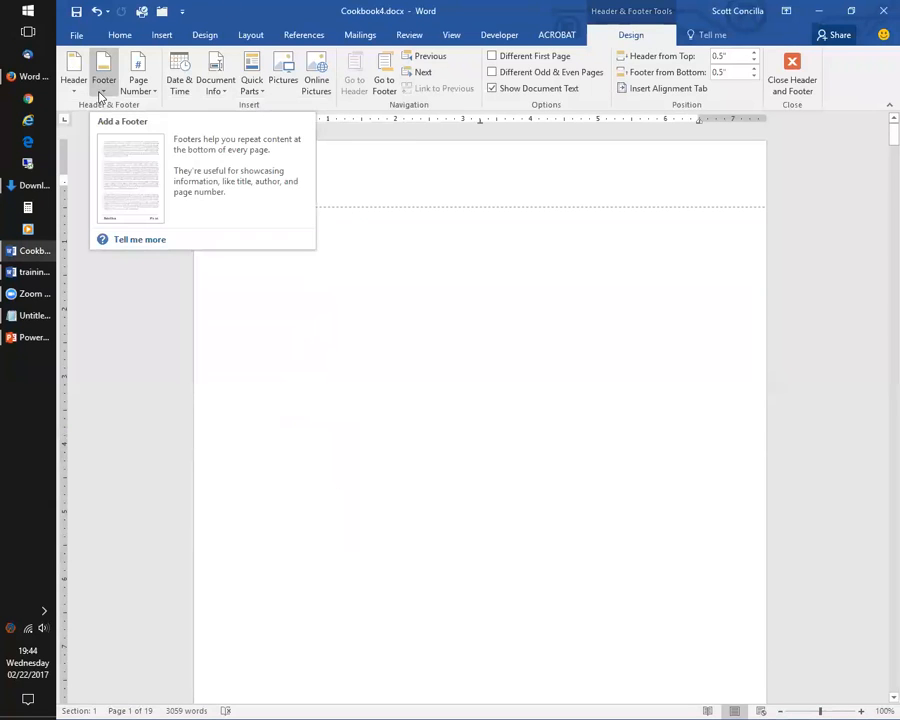
left_click(102, 76)
left_click_drag(374, 158, 367, 128)
left_click(247, 4)
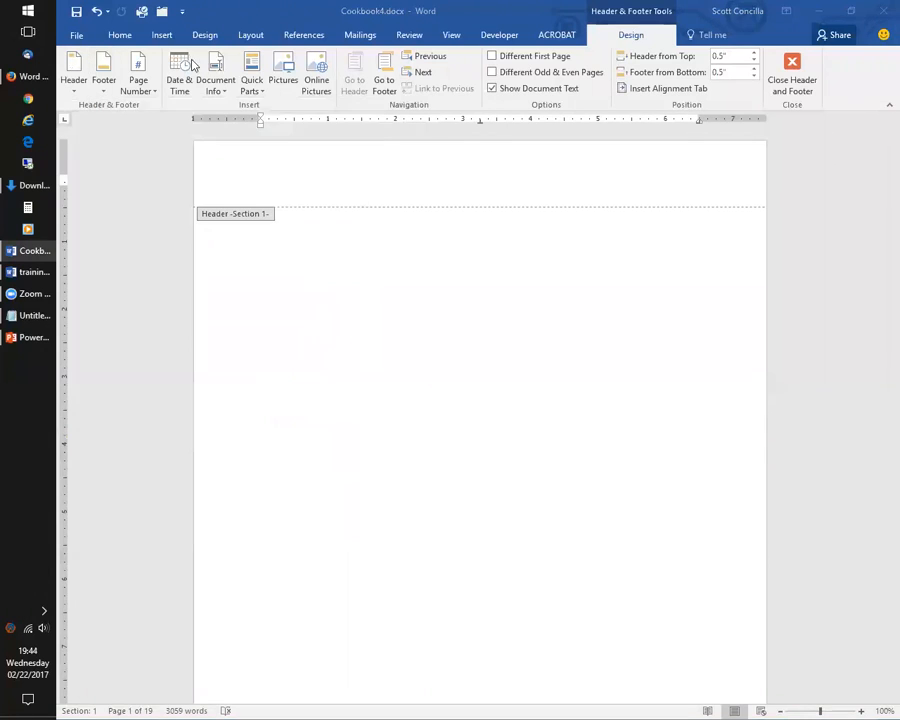
Step: Switch to the PowerPoint slide show and review the Building Blocks slides on what they are and why to use them
left_click(35, 340)
key("Right")
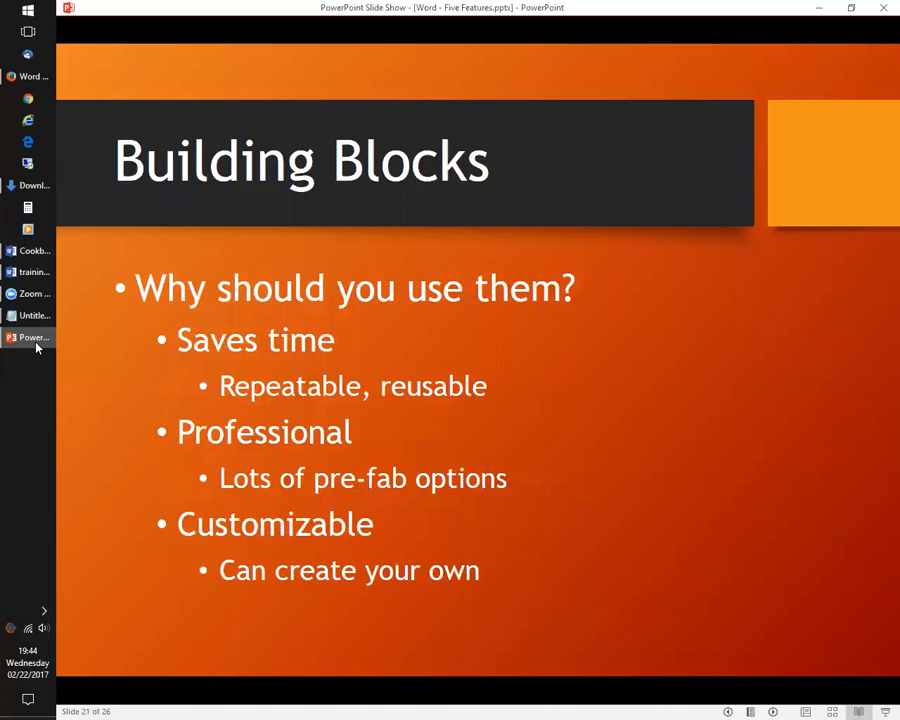
key("Left")
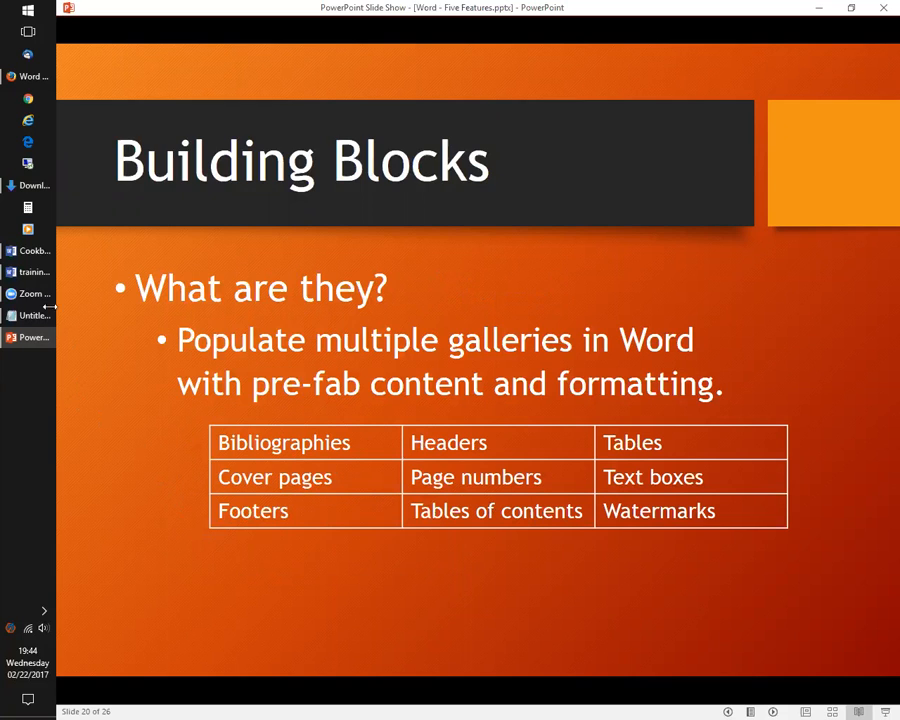
key("Right")
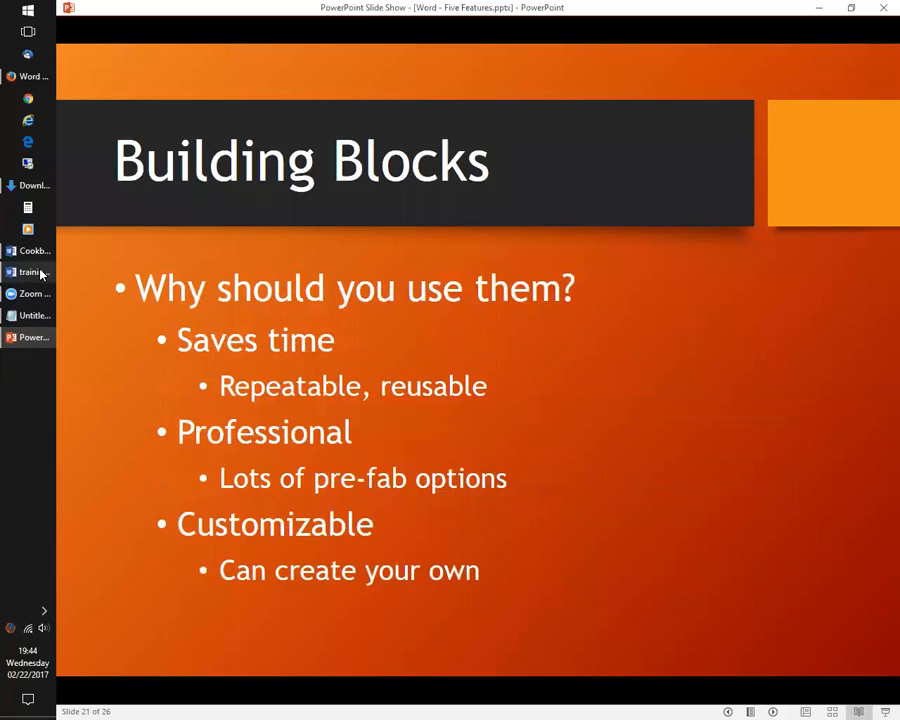
key("Right")
Step: Switch back to the Cookbook4 document in Word and exit header editing
left_click(44, 254)
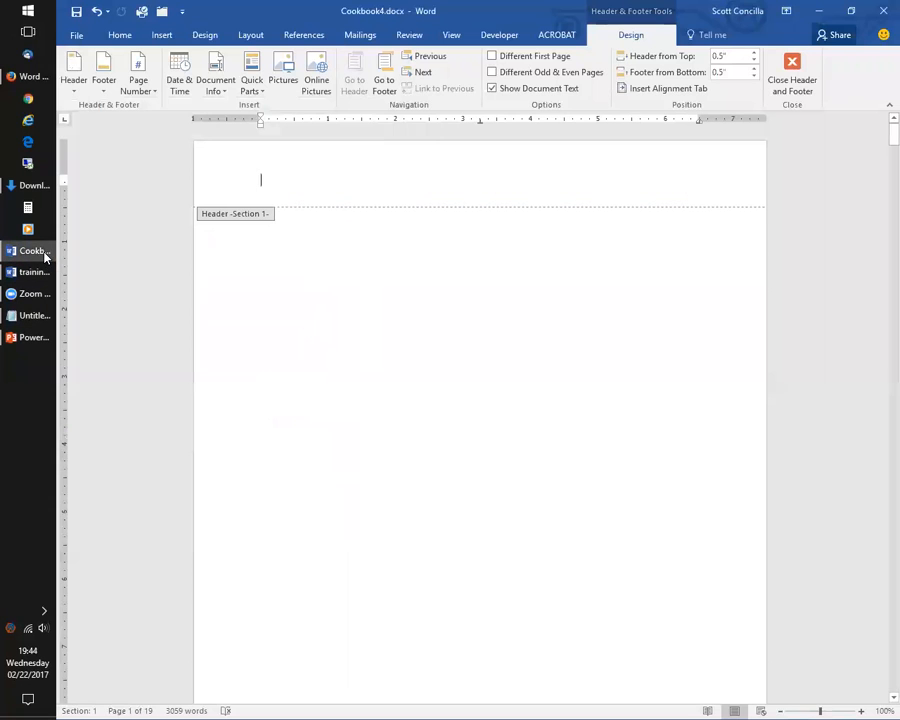
key("Escape")
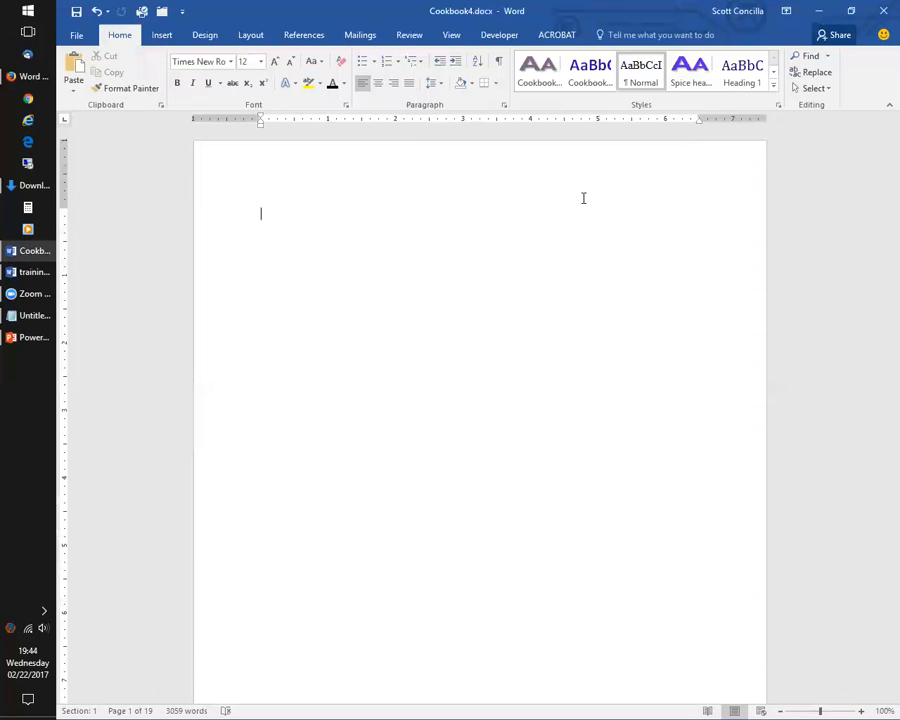
key("alt+Tab")
key("alt+Tab")
Step: Open the Building Blocks Organizer and preview several header blocks, including Motion (Odd Page), Austin, Facet and Integral
left_click(161, 35)
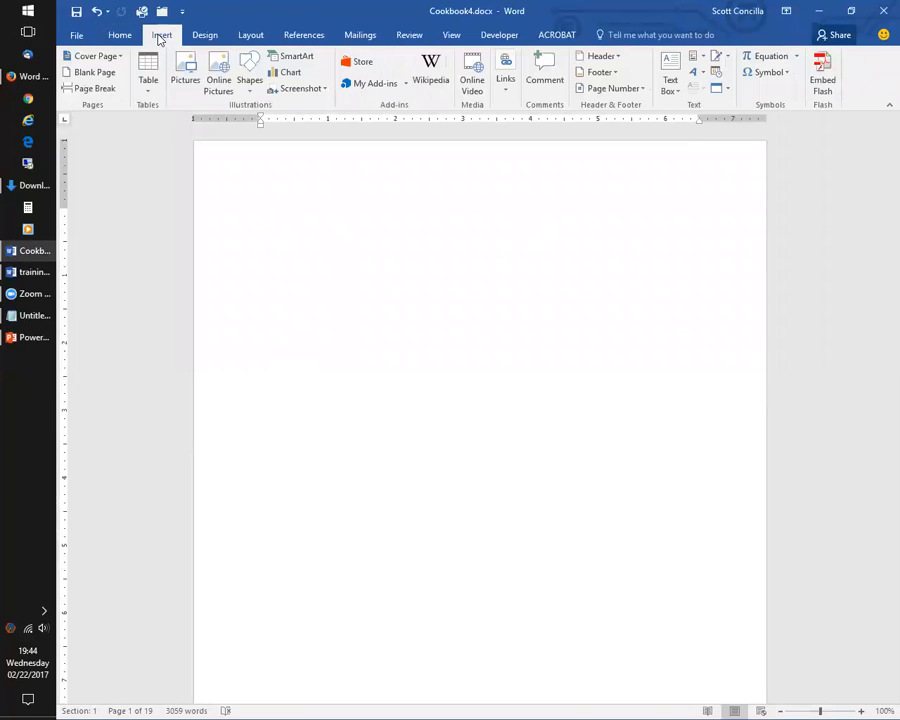
left_click(702, 58)
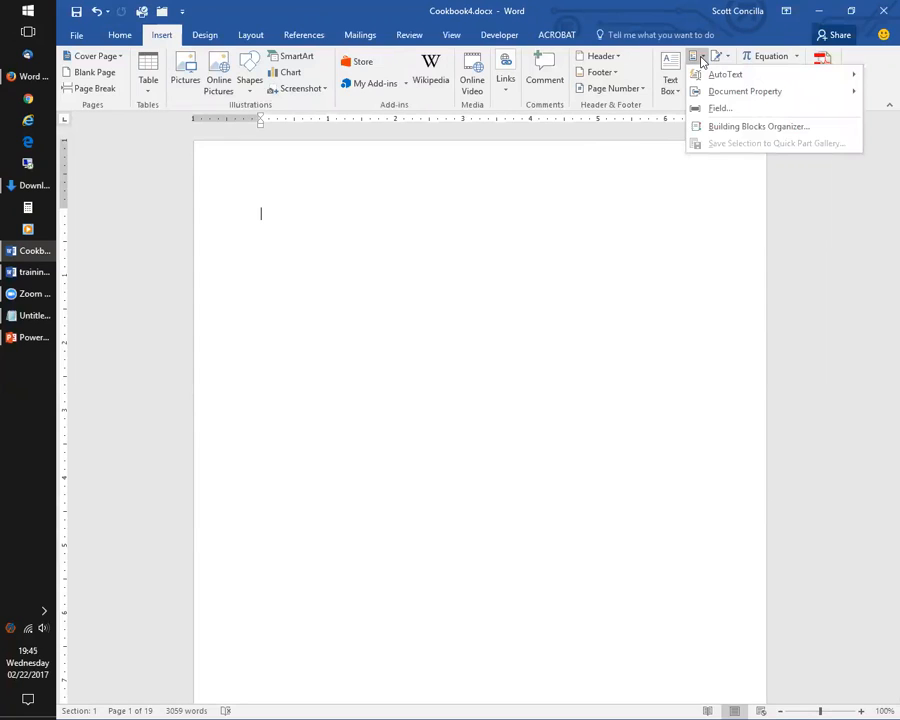
mouse_move(718, 79)
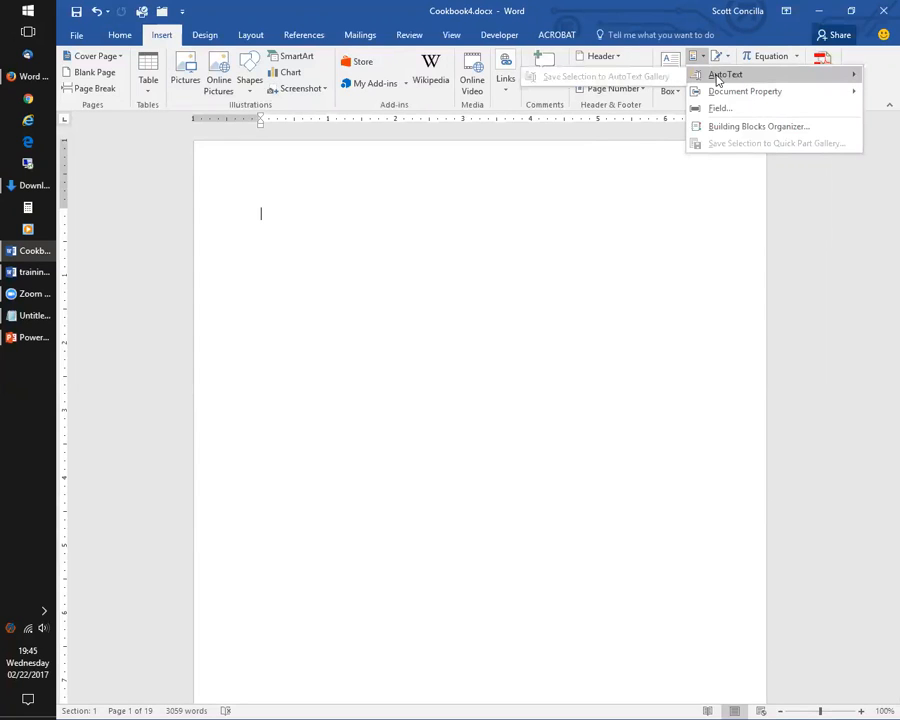
left_click(733, 128)
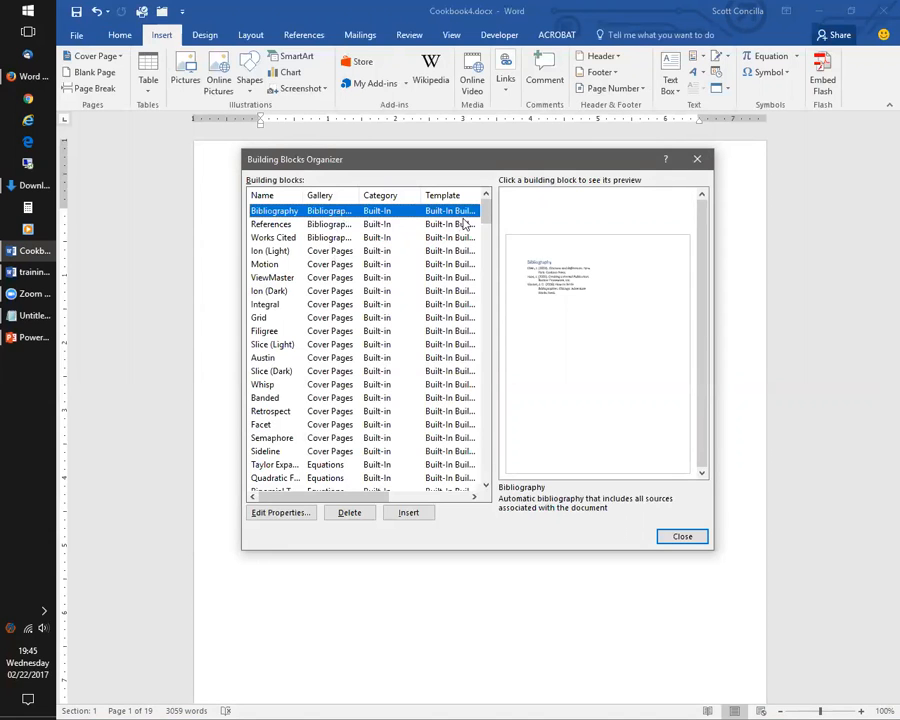
left_click_drag(485, 222, 488, 268)
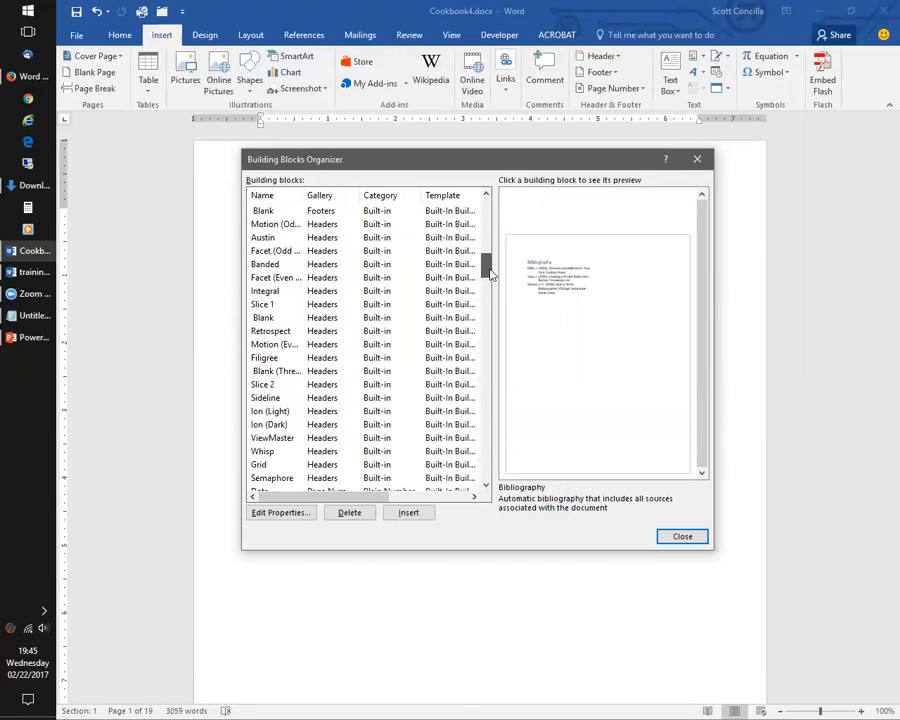
left_click(321, 225)
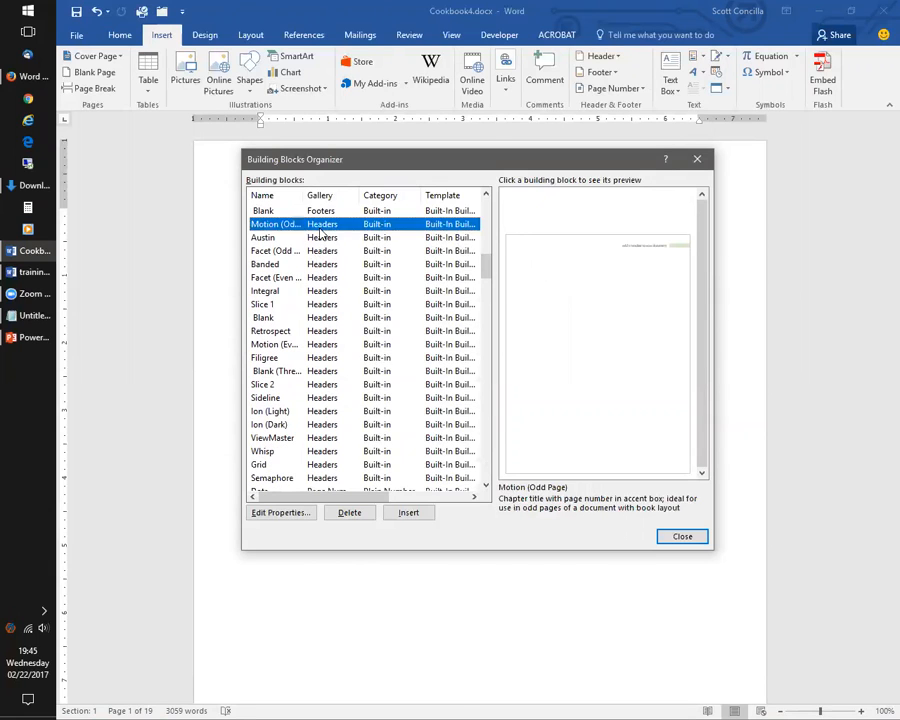
left_click(323, 239)
left_click(324, 252)
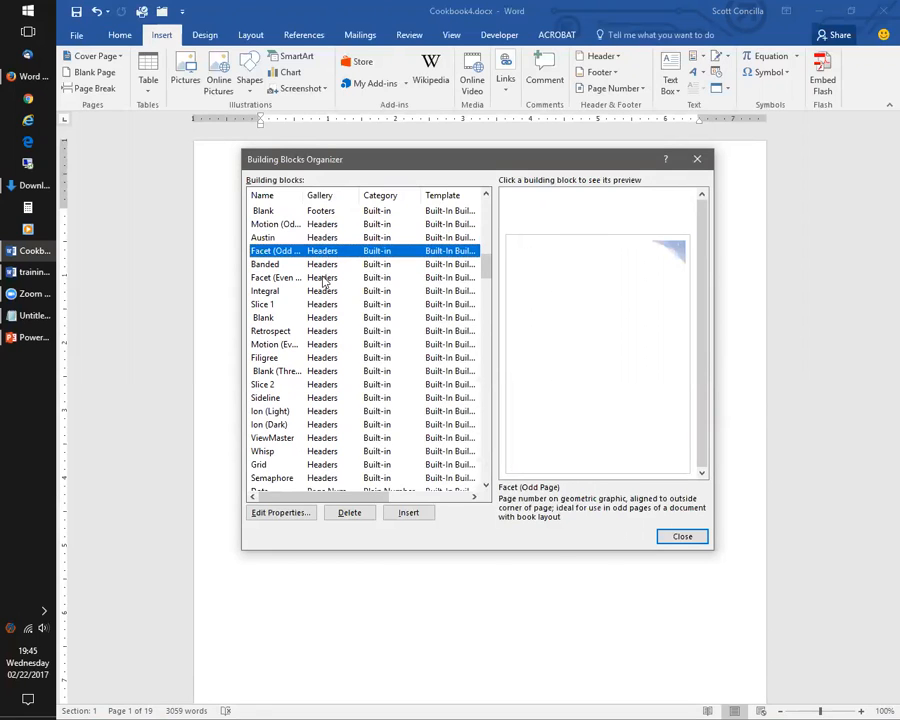
left_click(322, 278)
left_click(323, 292)
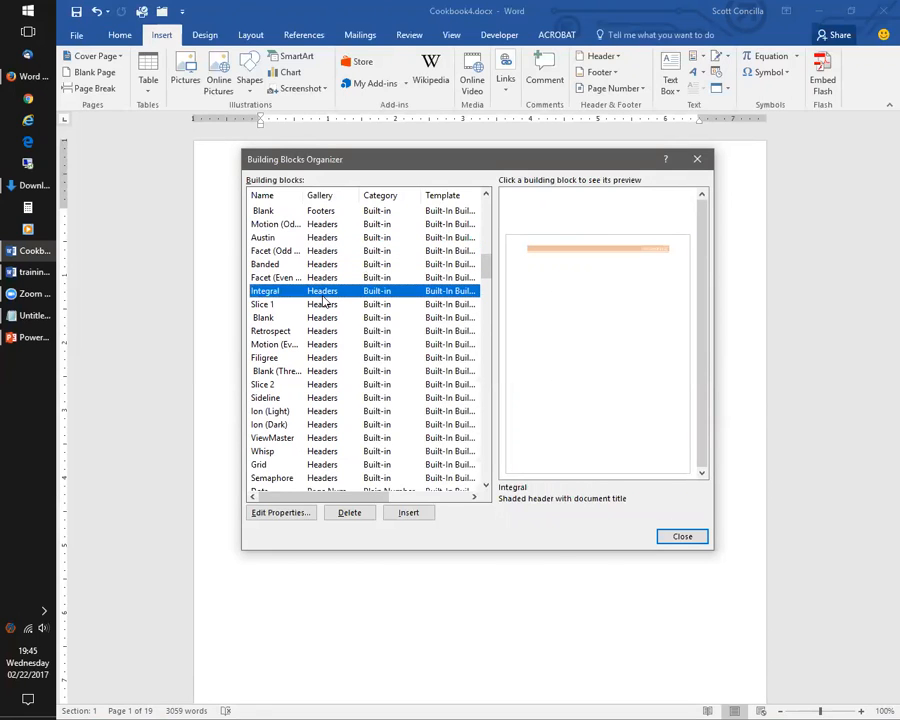
Step: Preview the Motion, Ion (Light), Grid and Whisp footer building blocks
mouse_move(484, 263)
left_mouse_down()
mouse_move(484, 287)
mouse_move(489, 263)
left_mouse_up()
left_click(295, 251)
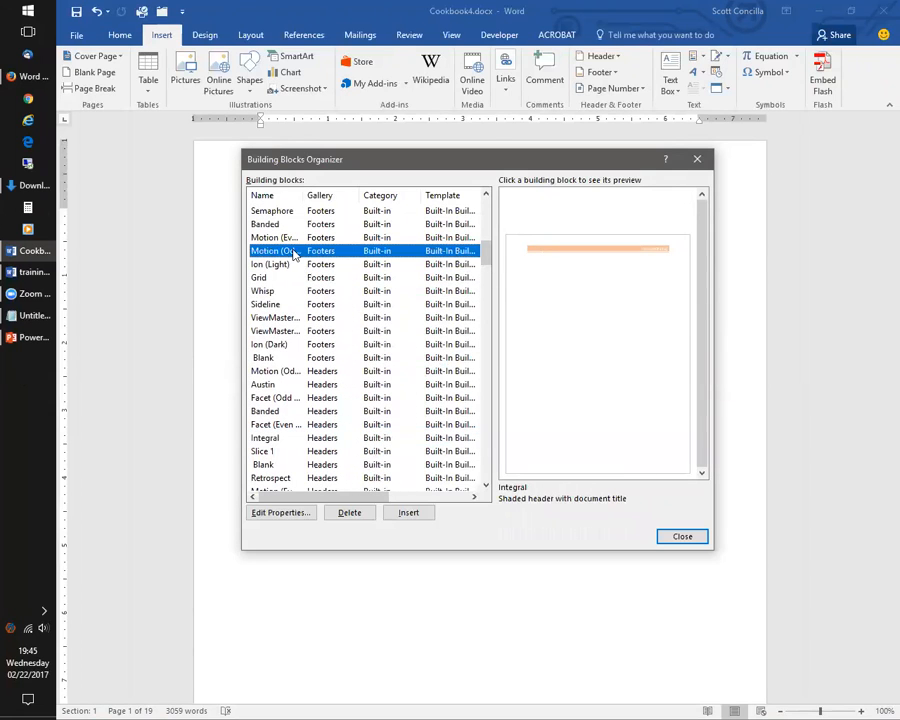
left_click(301, 265)
left_click(316, 280)
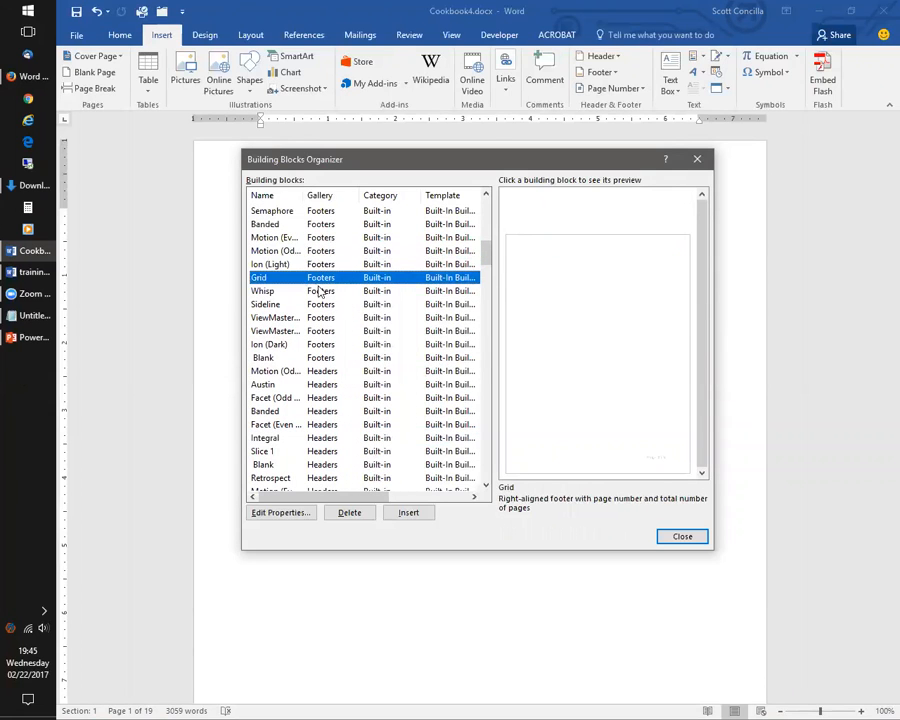
left_click(323, 291)
Step: Preview building blocks from the later galleries, including a With Subheads table, the Grid Quote text box and the DRAFT 1 watermark
left_click_drag(485, 261, 490, 441)
left_click(343, 279)
left_click(340, 318)
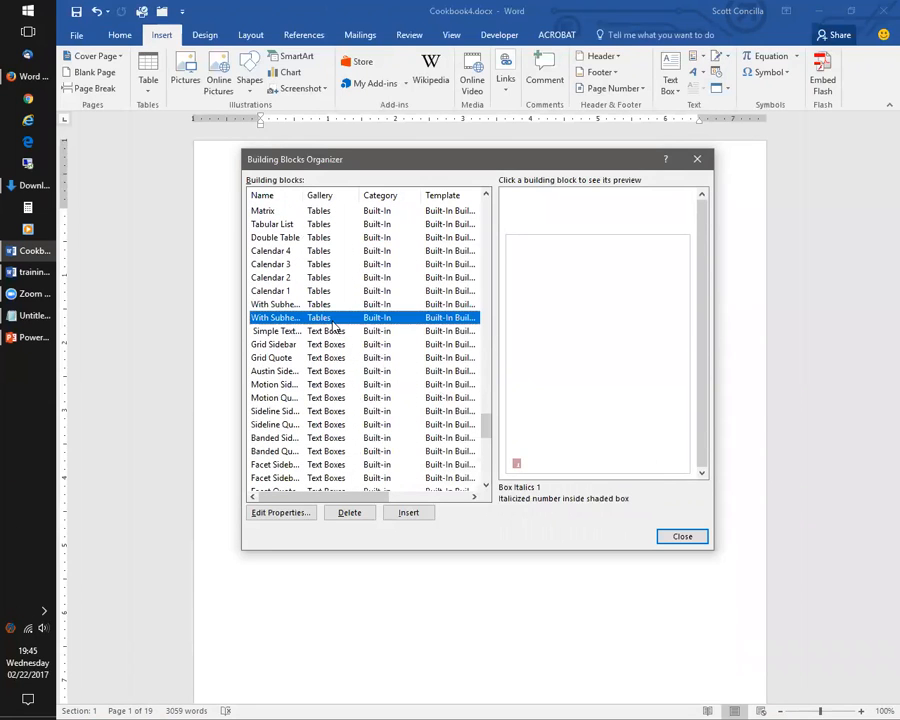
left_click(335, 358)
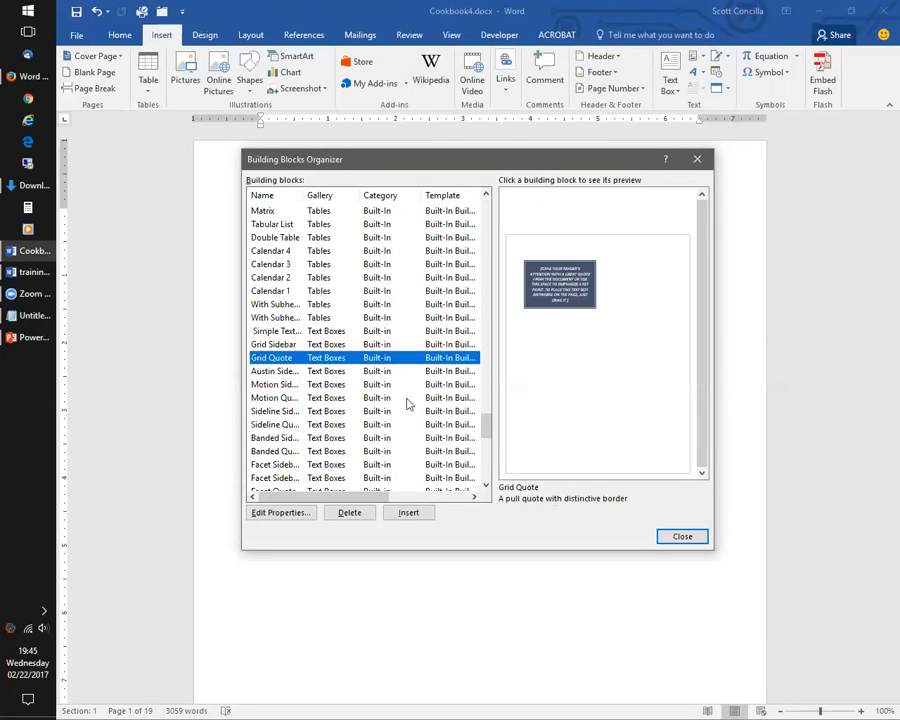
left_click_drag(490, 430, 496, 472)
left_click(340, 333)
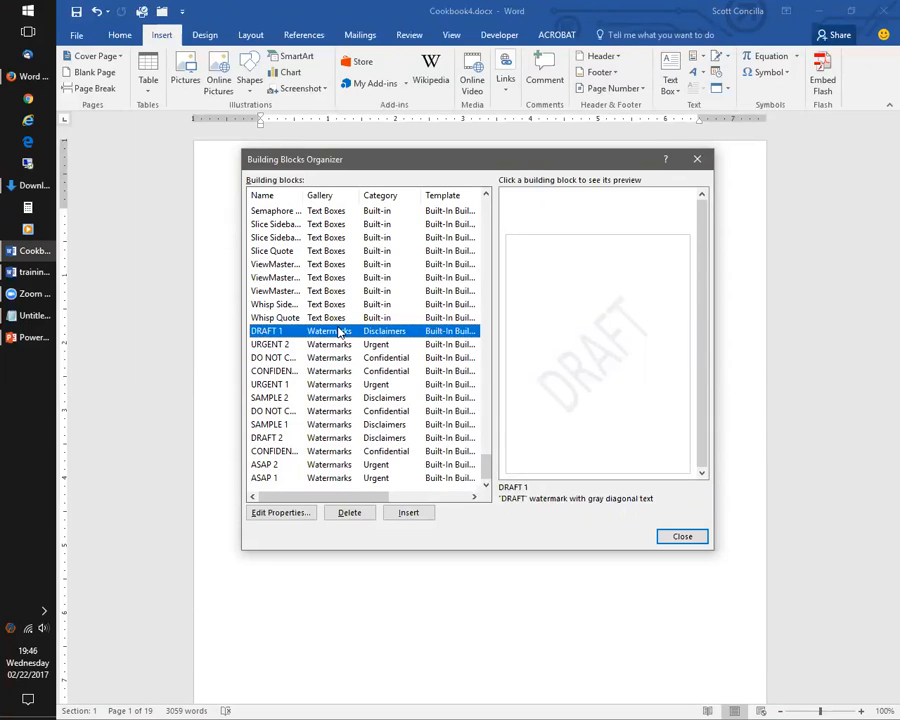
Step: Insert the Slice Quote text box on the first page, inspect it, and undo the insertion
left_click(283, 251)
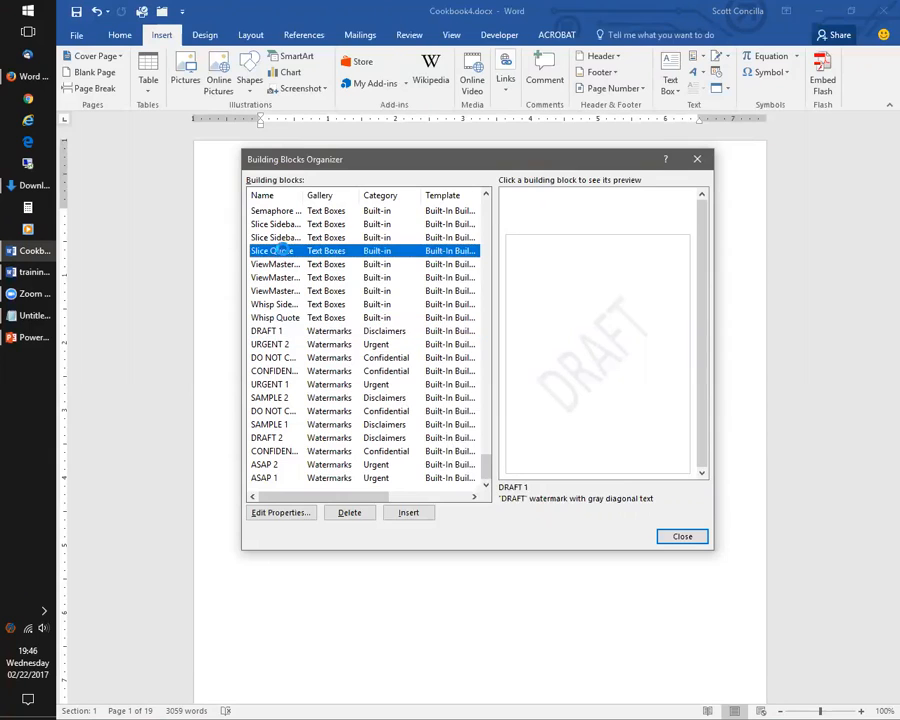
left_click(416, 516)
left_click(612, 522)
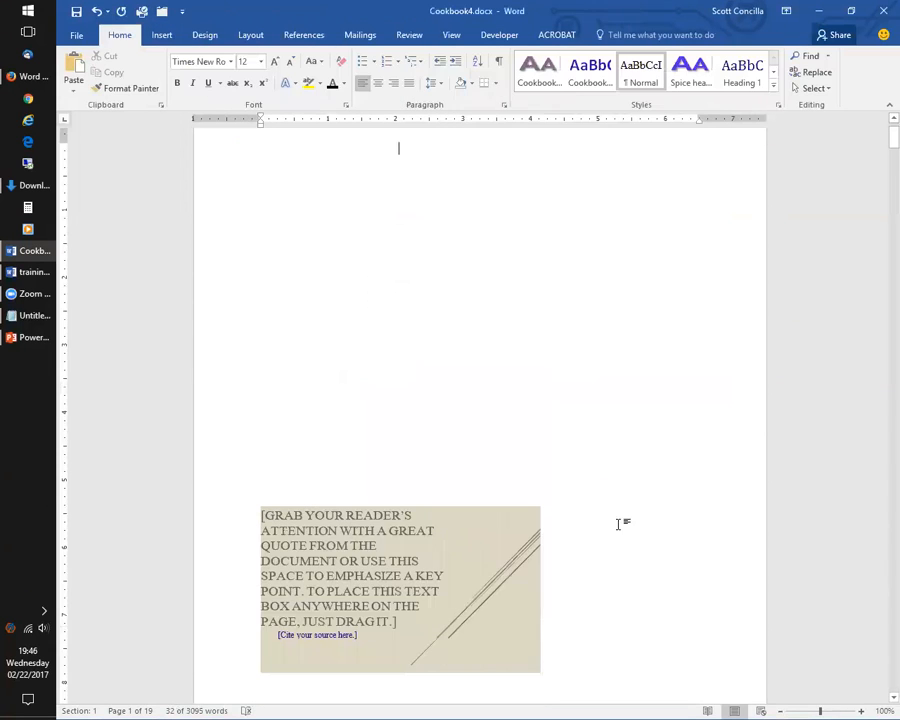
scroll(600, 540, "down", 3)
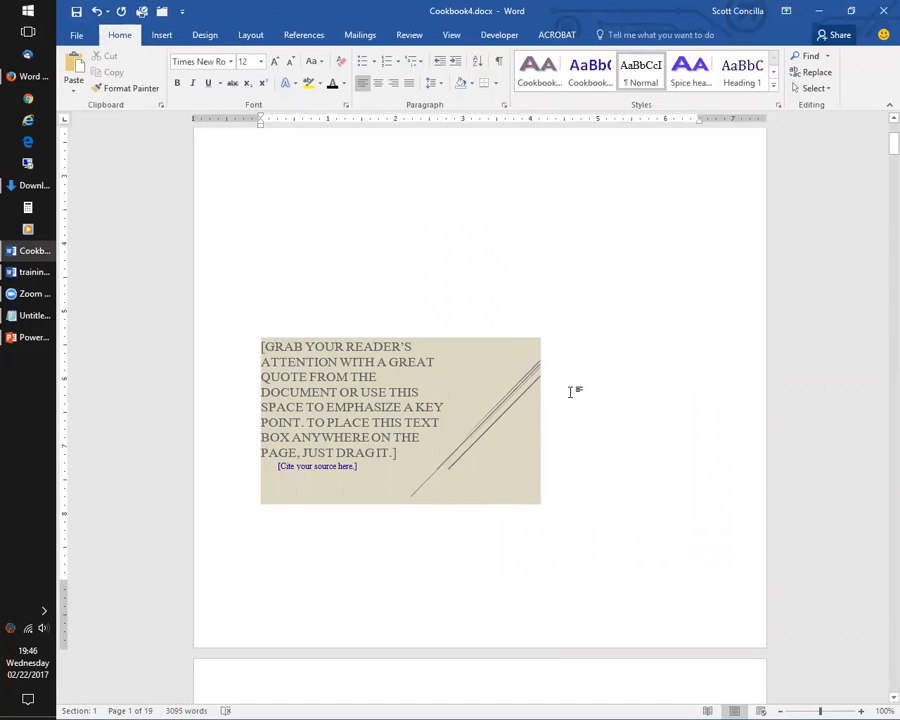
key("ctrl+z")
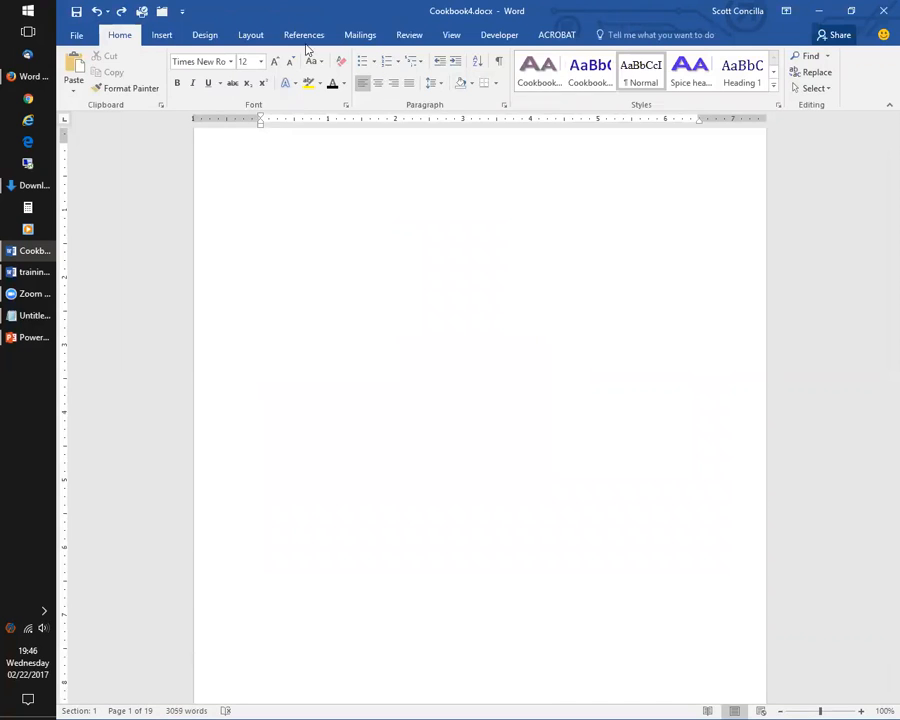
Step: Reopen the Building Blocks Organizer and preview the Grid, ViewMaster, Slice (Dark), Retrospect, Ion (Light) and Motion cover pages, closing it without inserting any
left_click(163, 37)
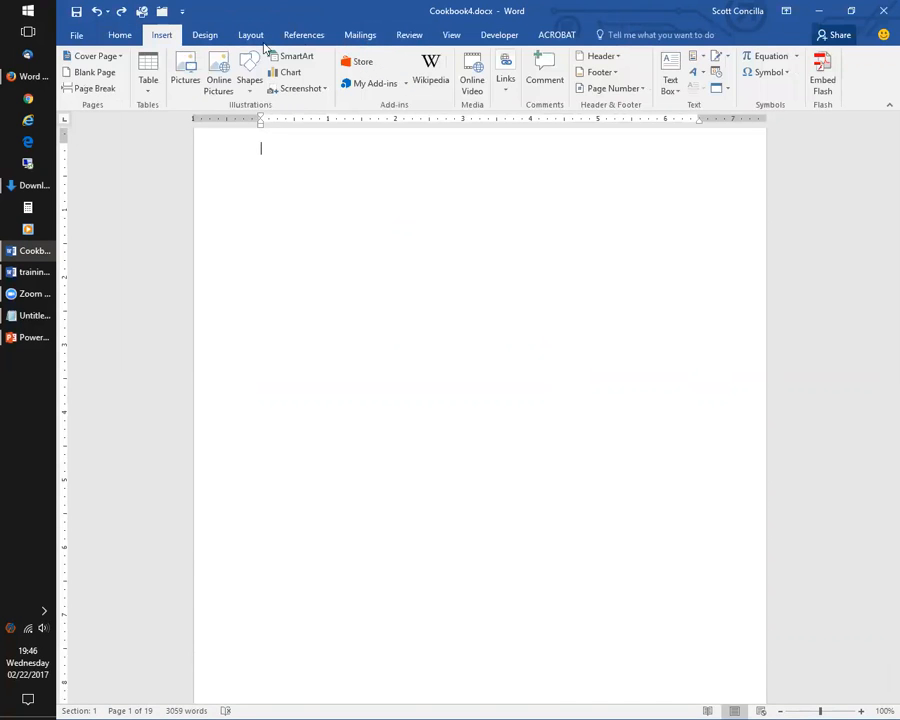
left_click(699, 57)
left_click(698, 125)
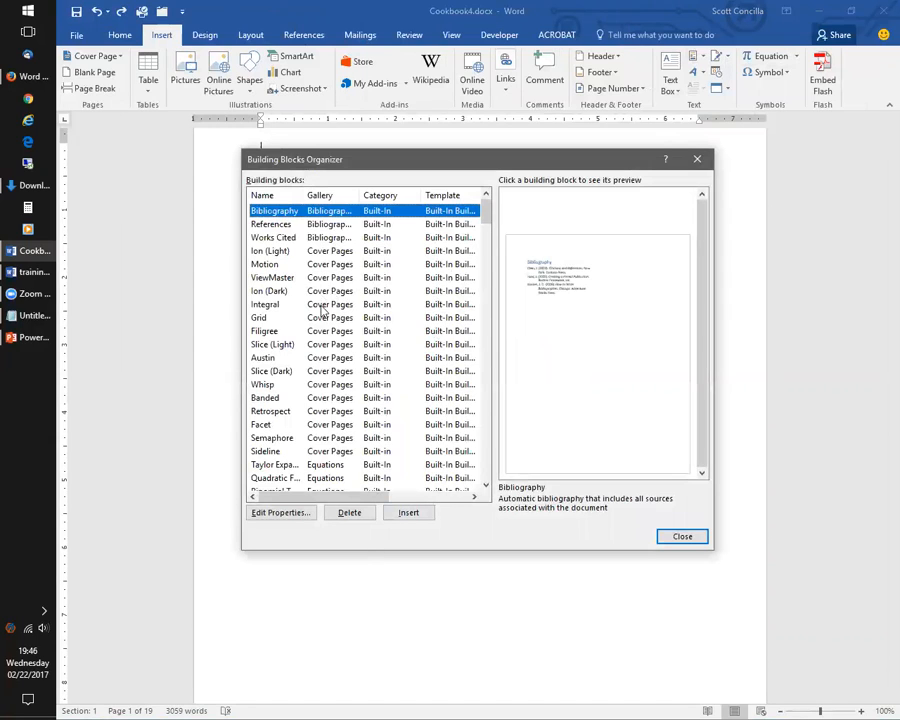
left_click(258, 318)
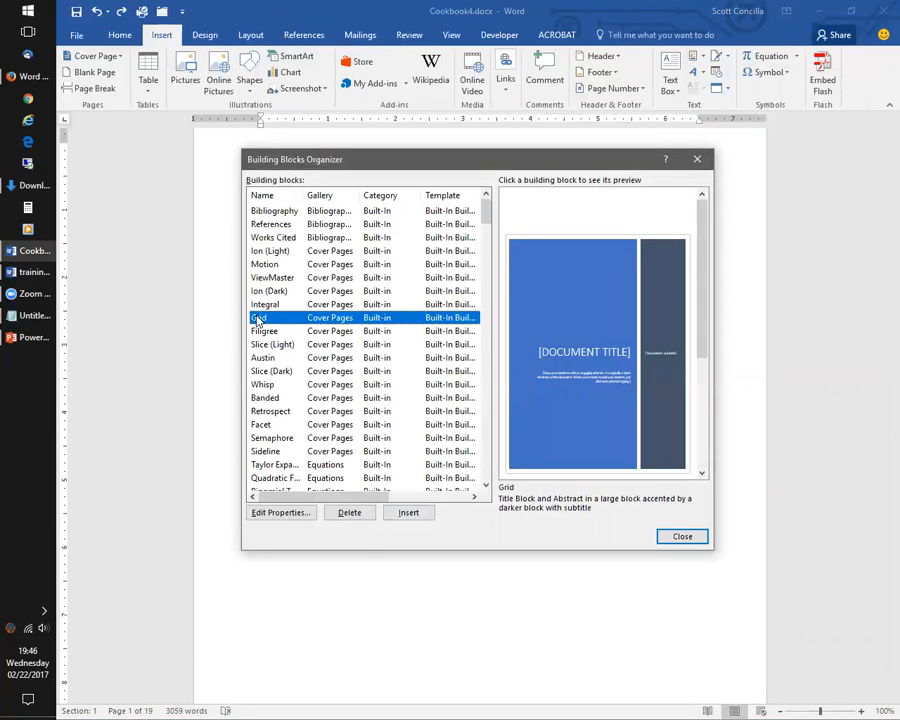
left_click(270, 278)
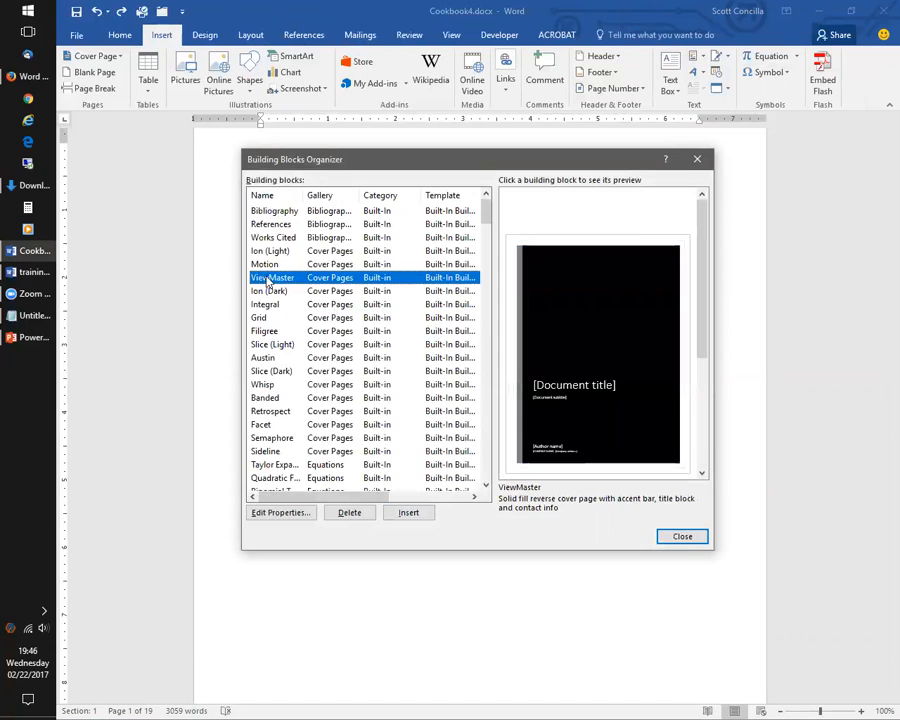
left_click(273, 371)
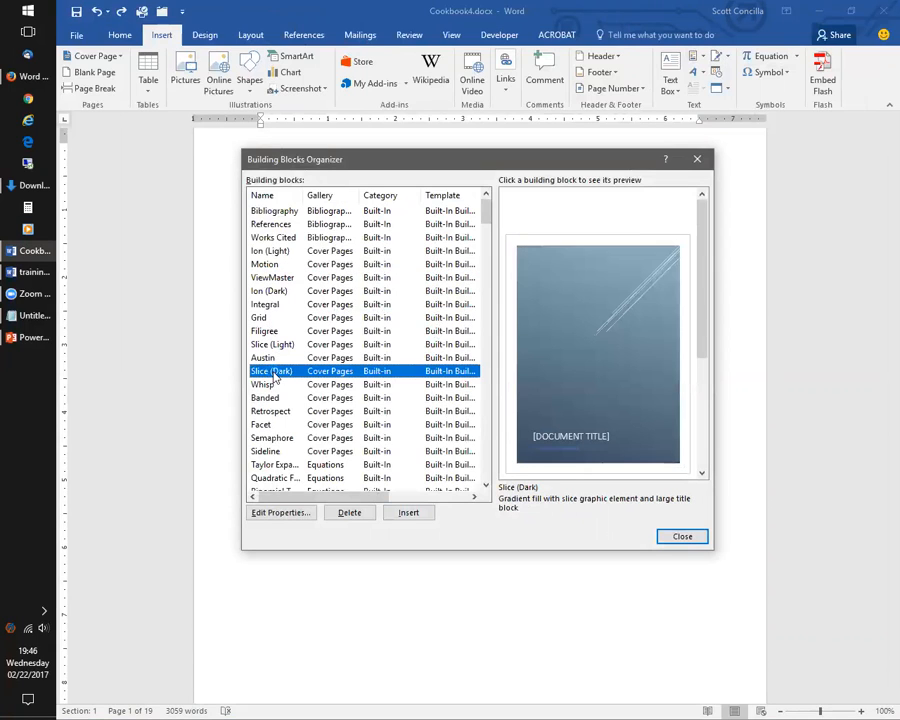
left_click(278, 414)
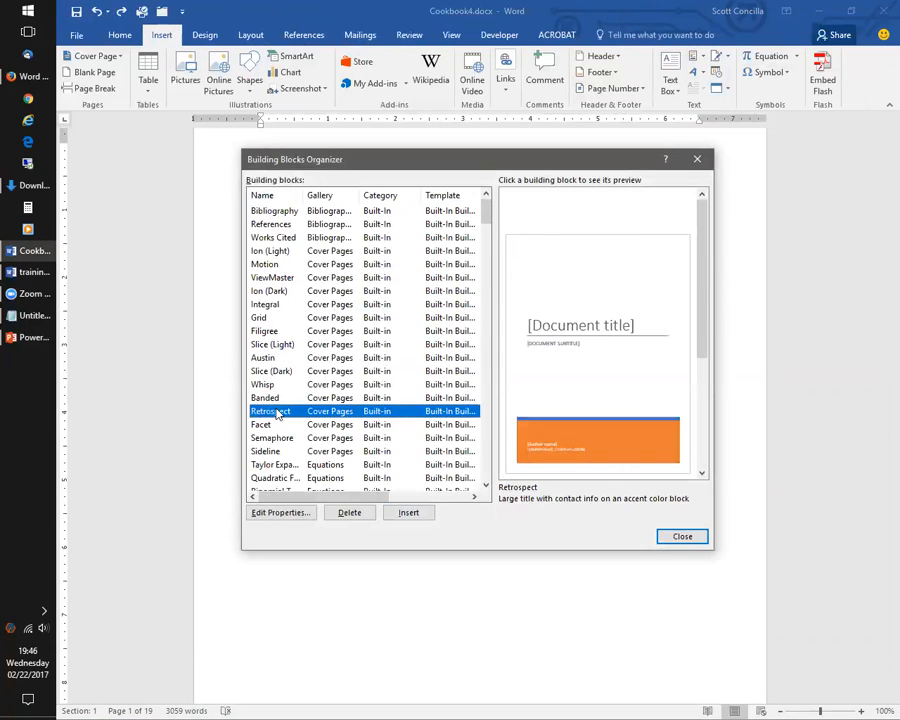
left_click(278, 253)
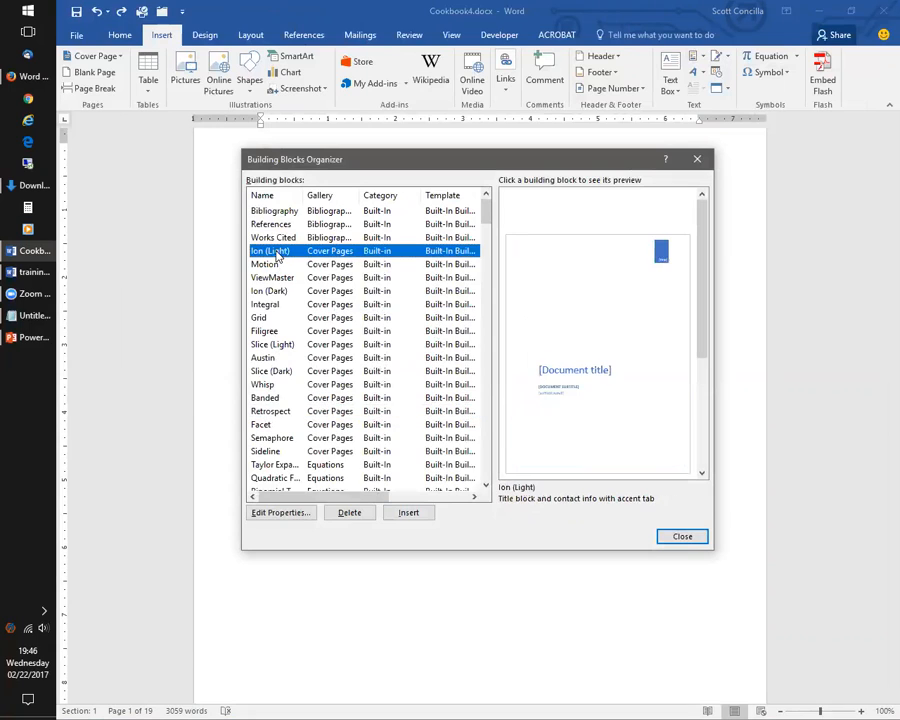
left_click(274, 277)
left_click(280, 264)
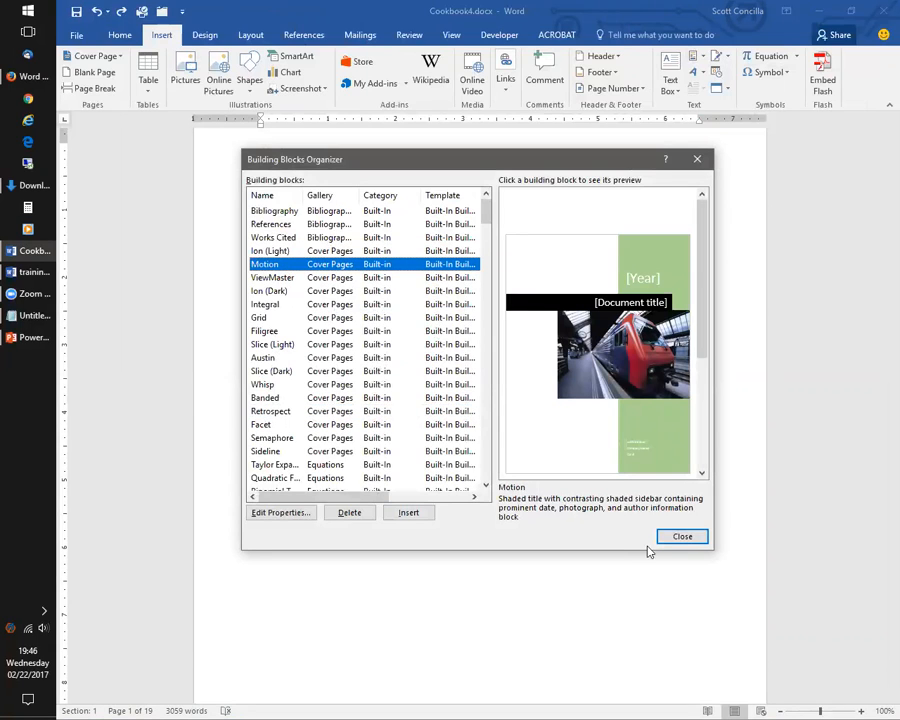
left_click(681, 540)
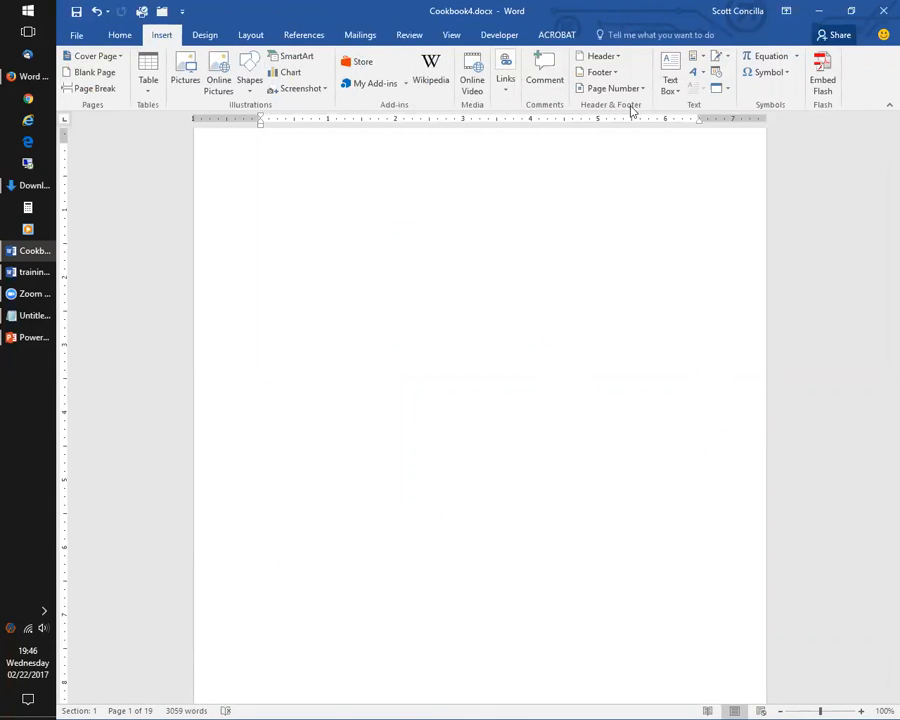
Step: Preview the Filigree, Integral and ViewMaster cover pages in the Building Blocks Organizer, and insert the Ion (Dark) cover page
left_click(703, 58)
left_click(735, 125)
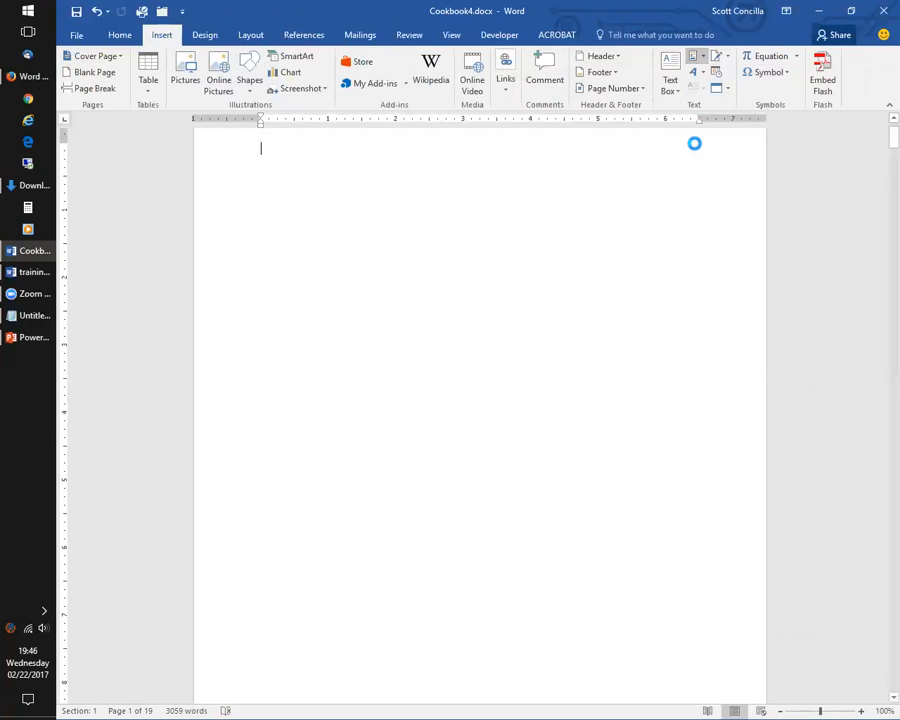
left_click(264, 331)
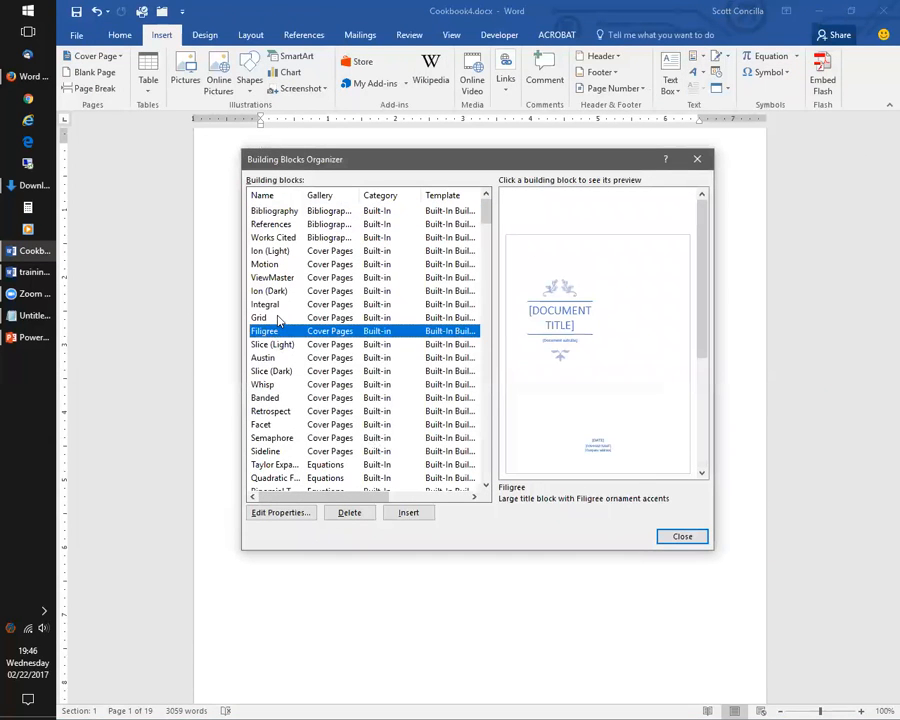
left_click(270, 304)
left_click(287, 279)
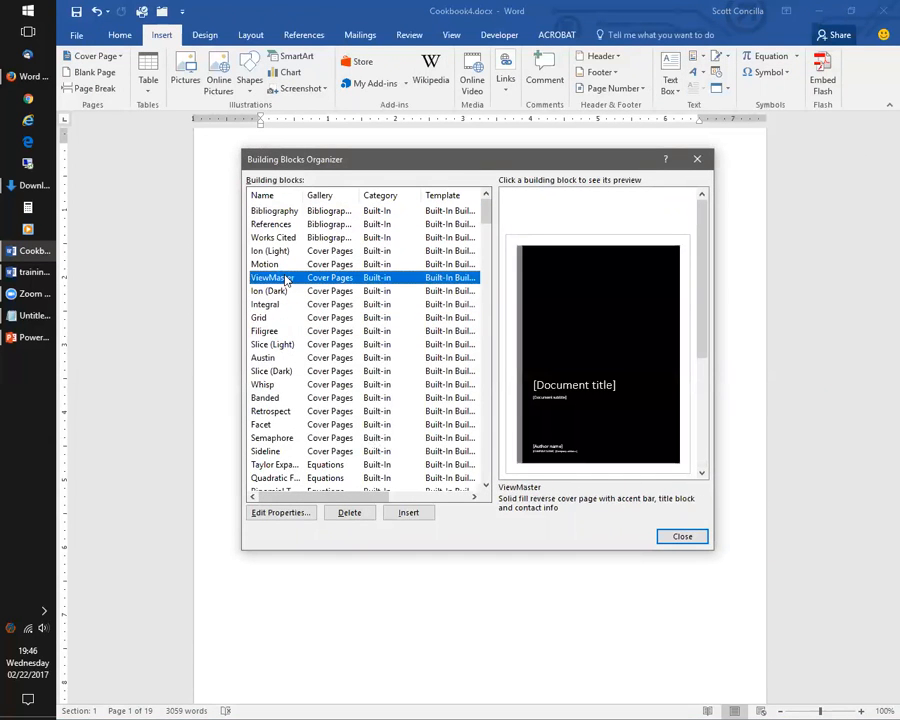
left_click(288, 291)
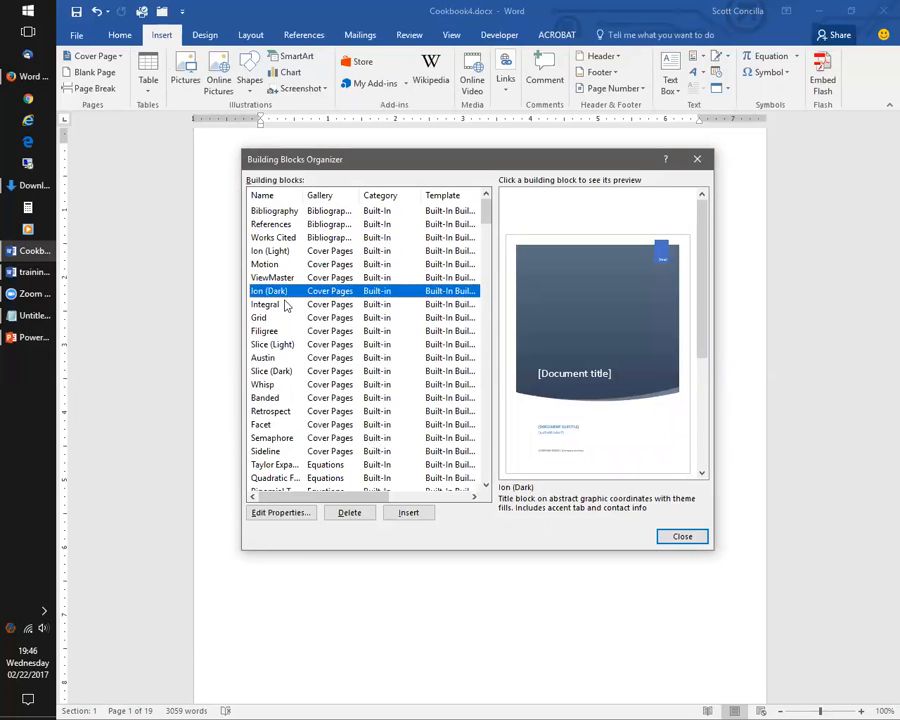
left_click(410, 516)
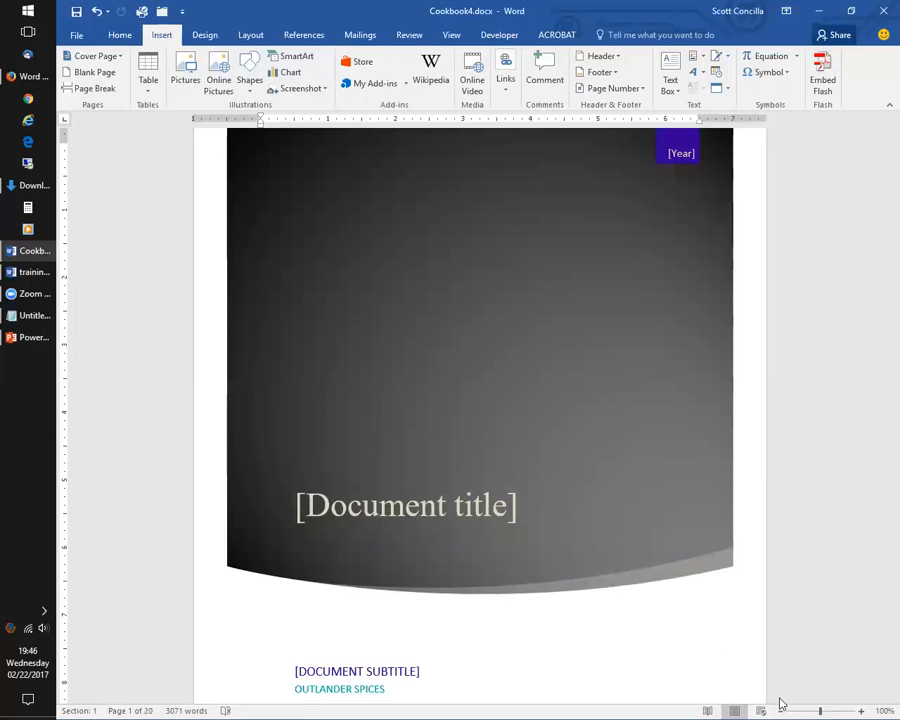
left_click(782, 709)
left_click(783, 709)
left_click(783, 709)
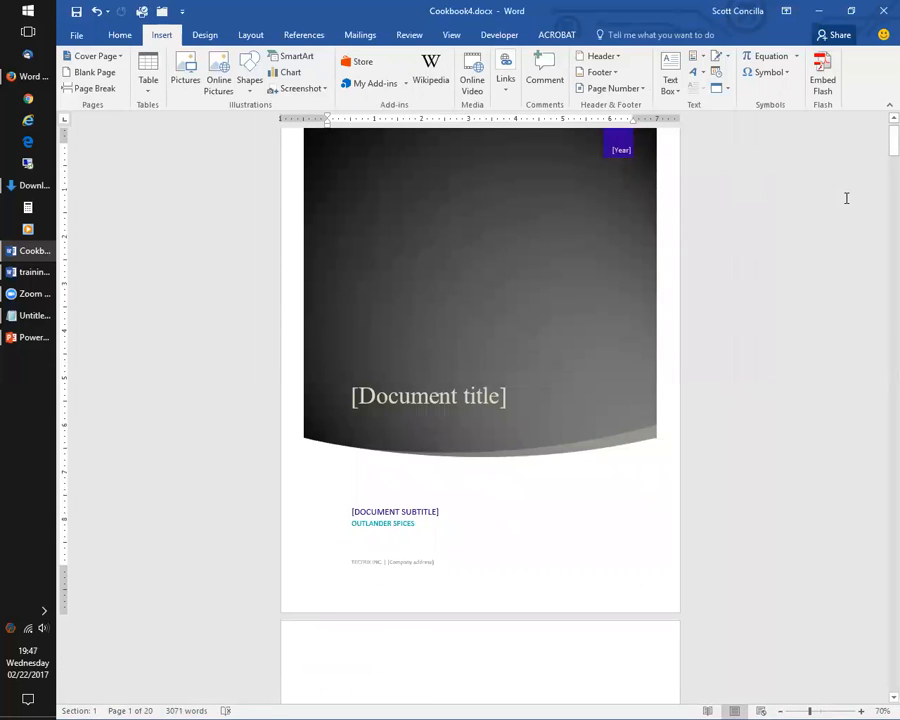
left_click(860, 709)
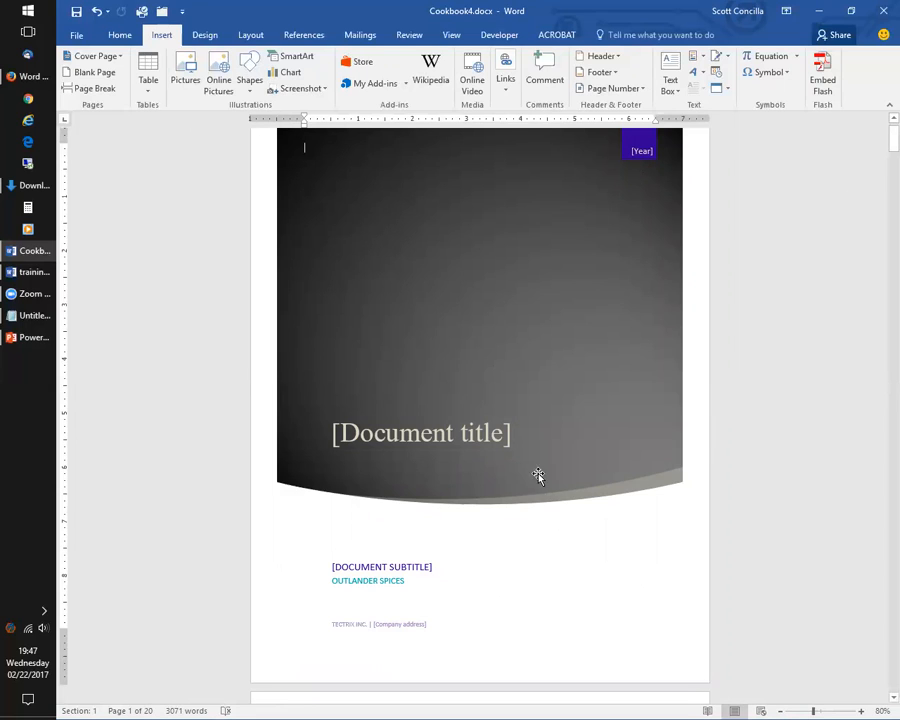
Step: Preview theme color sets such as Custom 1 on the cover page without applying any
left_click(127, 36)
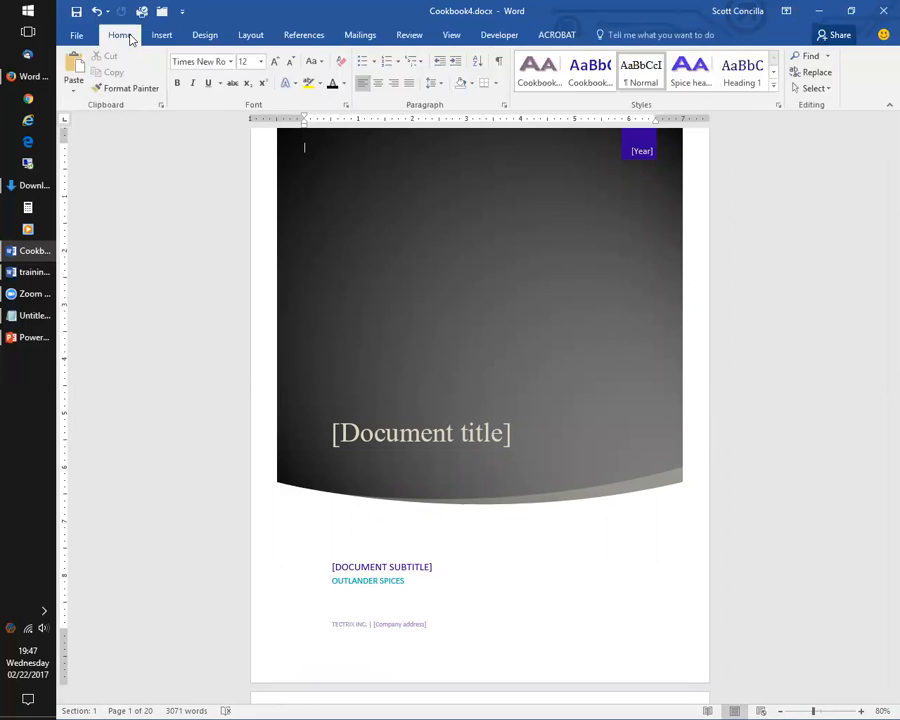
left_click(212, 38)
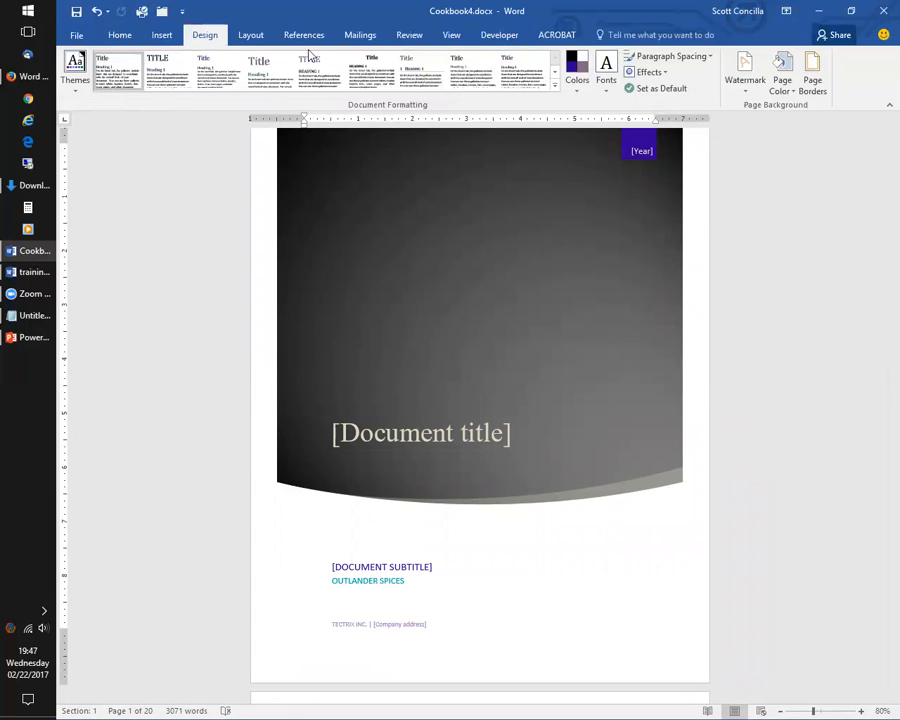
left_click(586, 82)
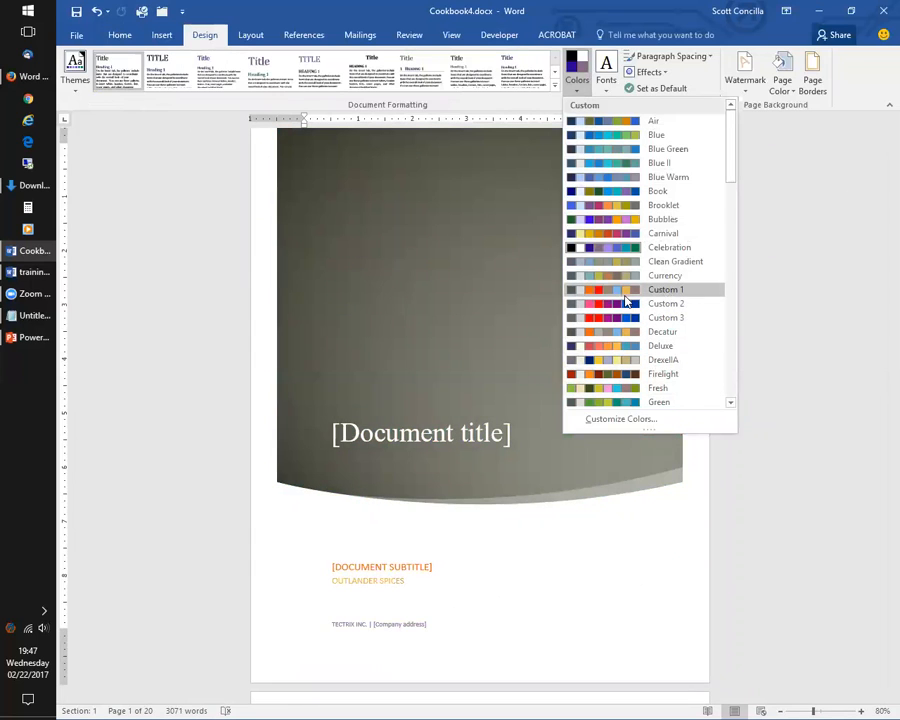
left_click(278, 14)
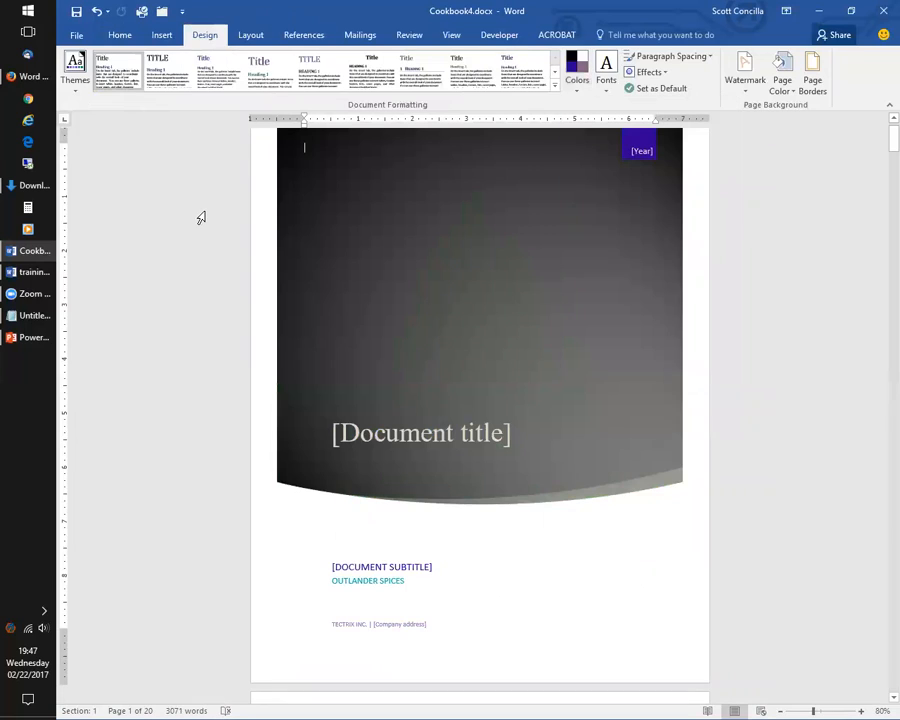
Step: Undo the Ion (Dark) cover page insertion and look over the chairman's letter on the following page
key("ctrl+z")
key("ctrl+z")
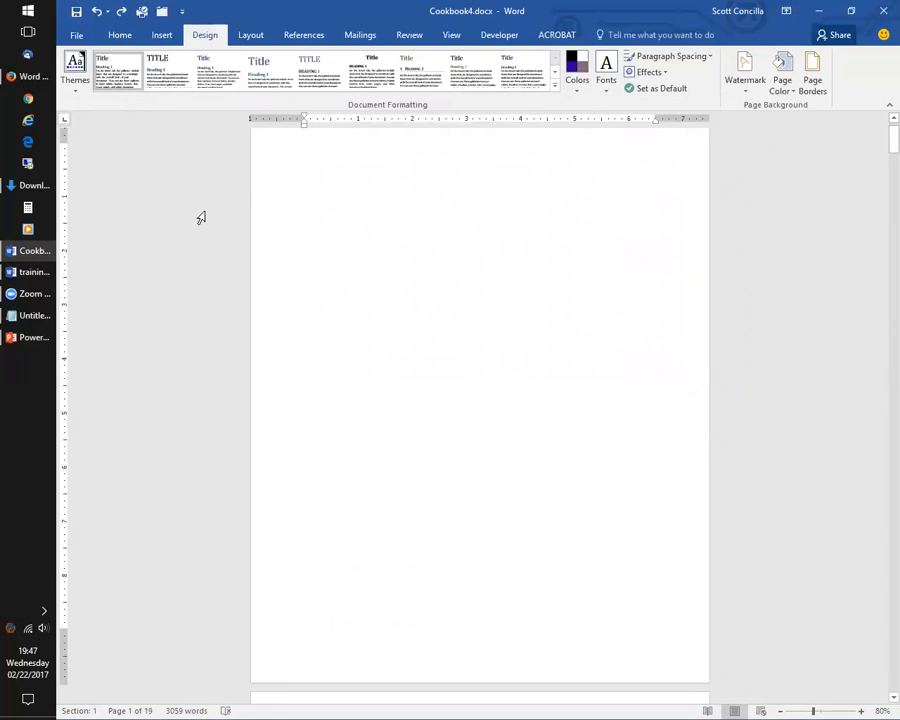
scroll(436, 490, "down", 5)
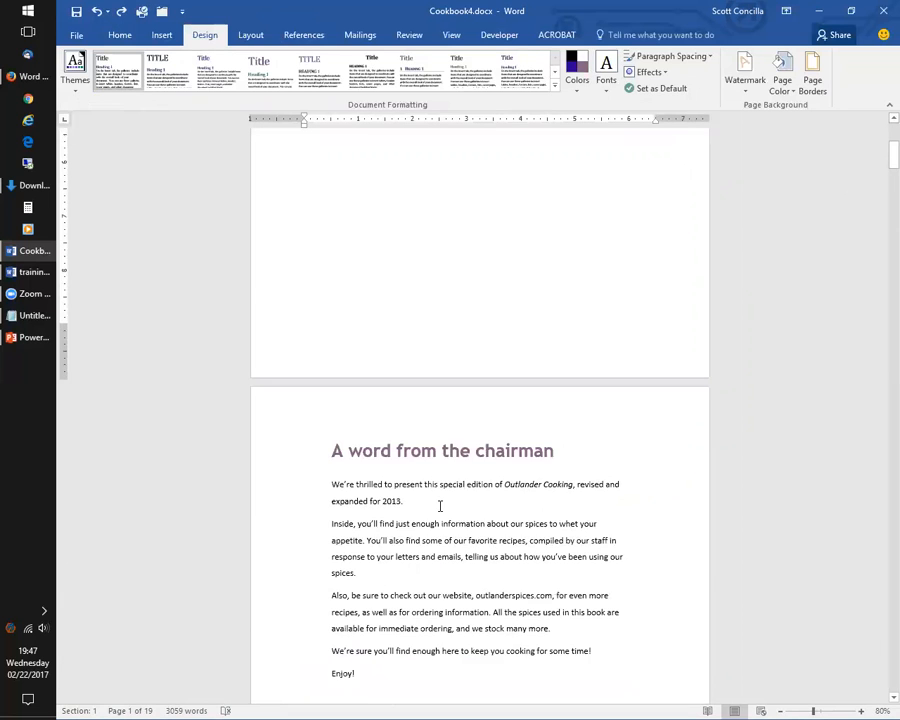
scroll(440, 506, "down", 5)
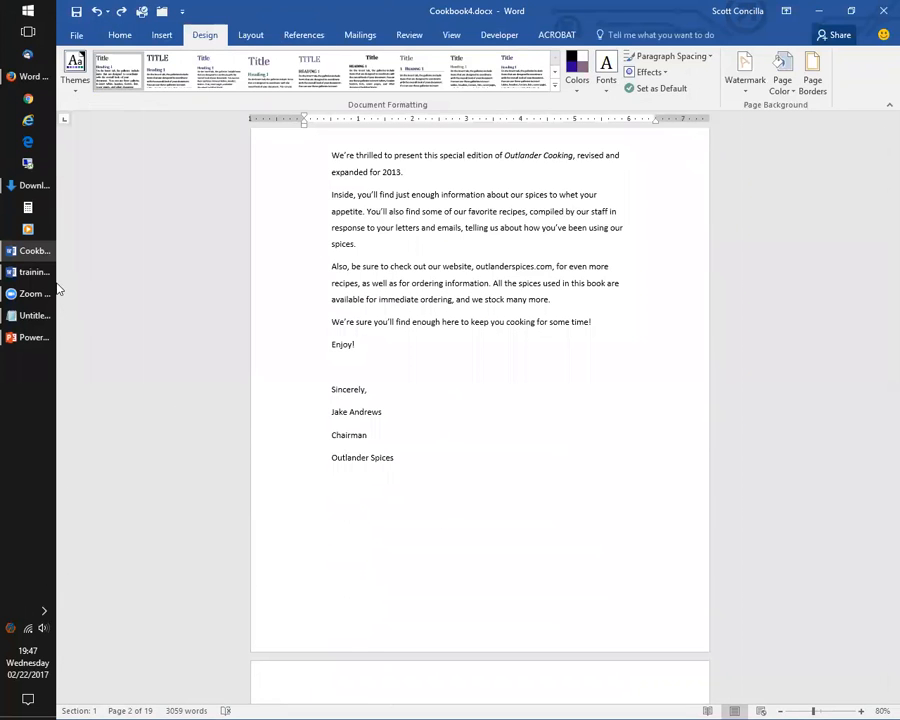
Step: Switch to the training manual cover document, close the Clipboard pane and zoom out to 70%
left_click(38, 274)
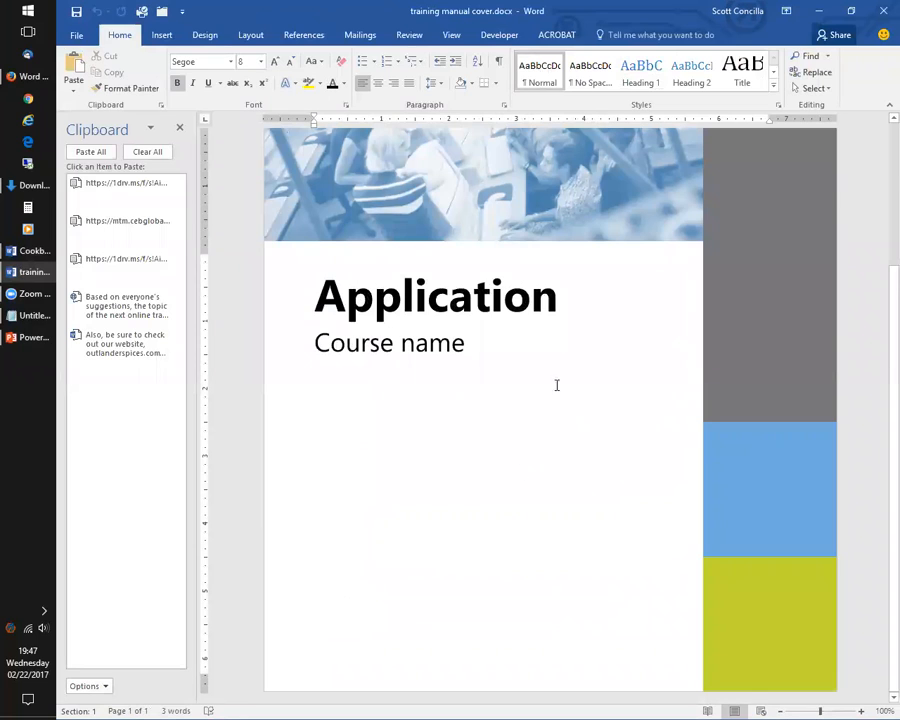
left_click(179, 127)
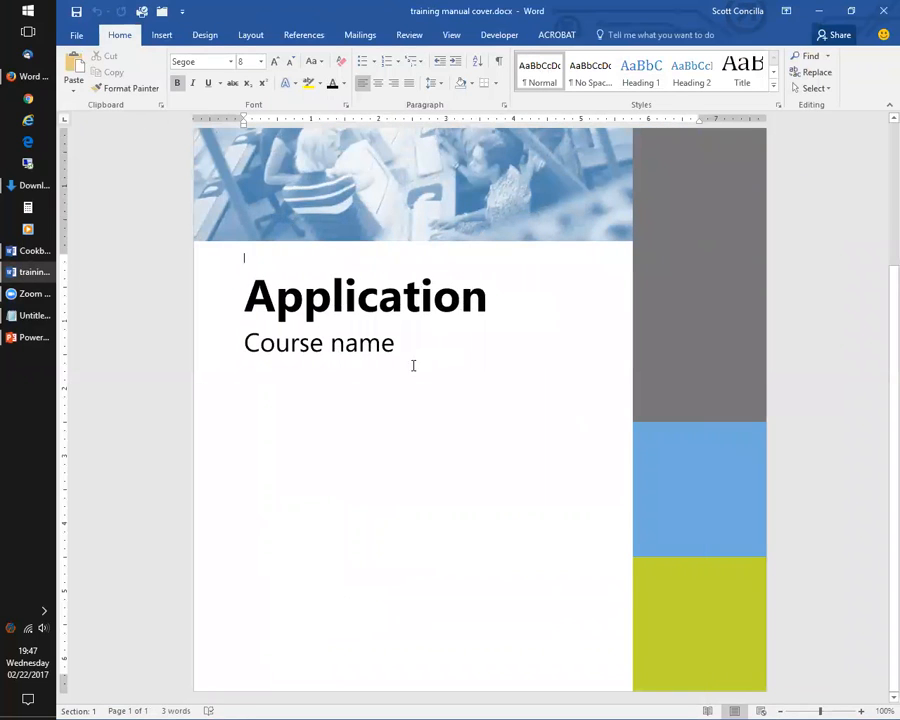
left_click(781, 710)
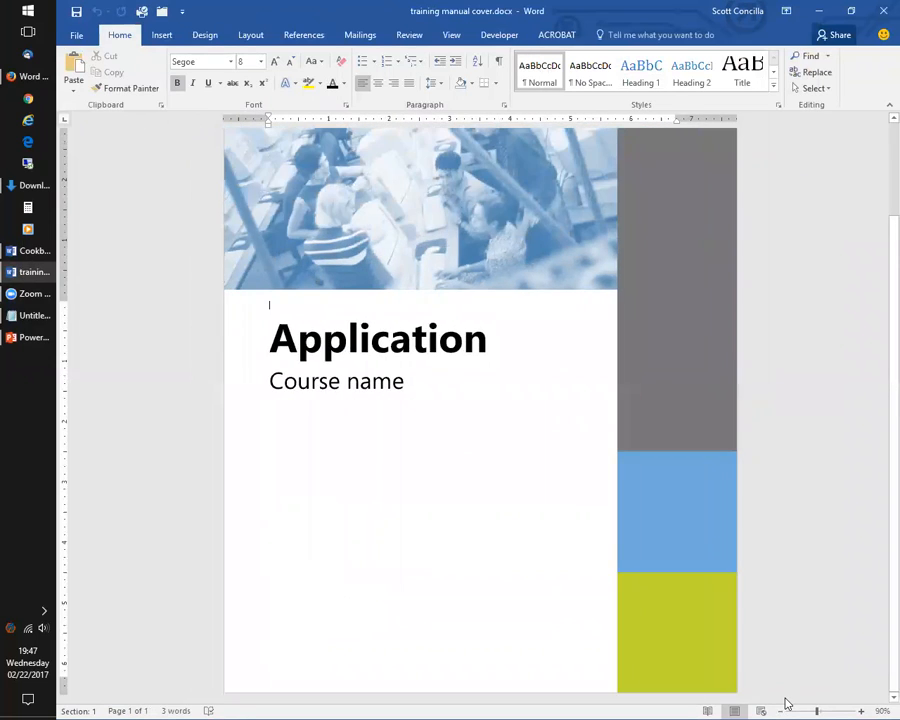
left_click(782, 708)
left_click(782, 708)
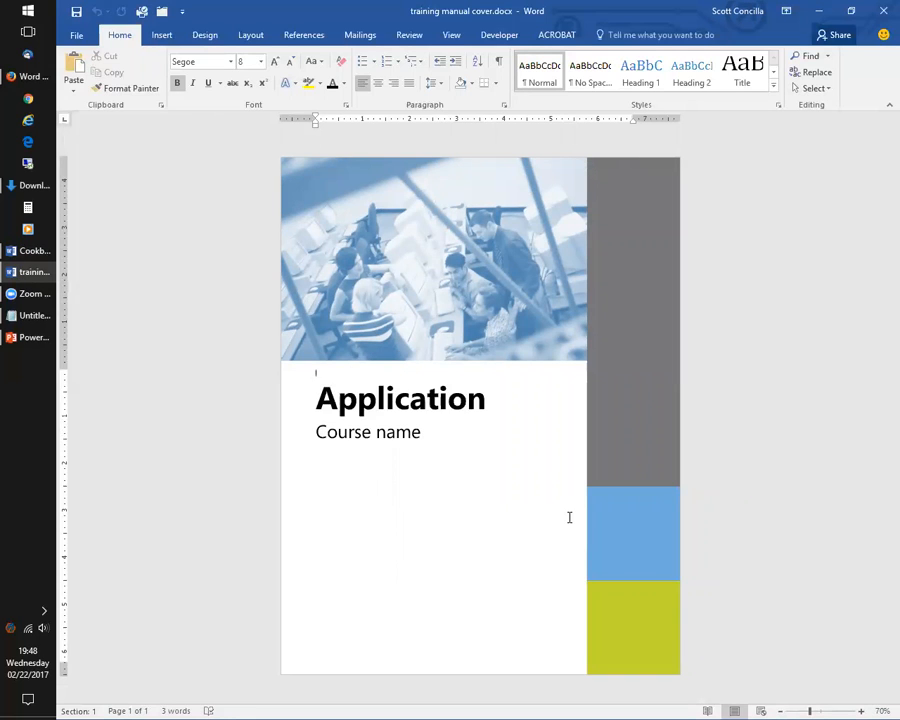
Step: Select the entire content of the training manual cover, and open and close the Building Blocks Organizer
key("ctrl+a")
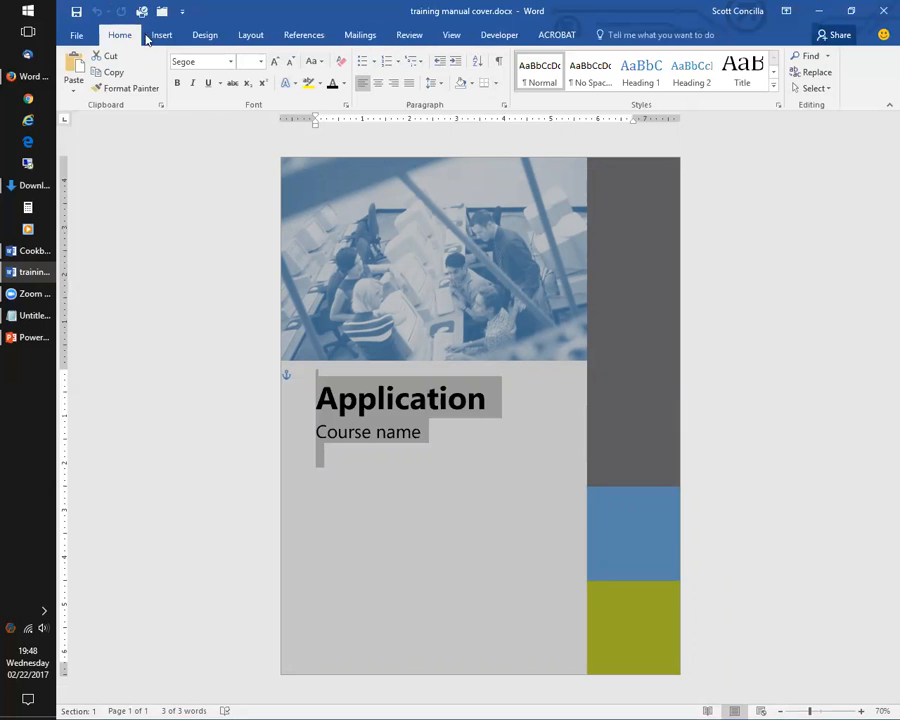
left_click(163, 40)
left_click(697, 57)
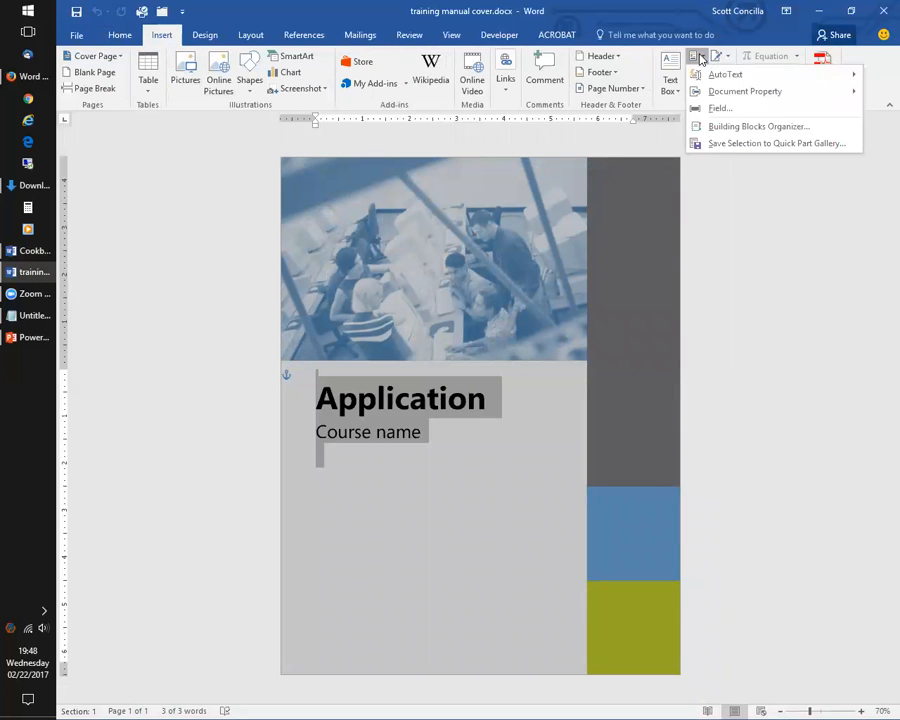
left_click(739, 128)
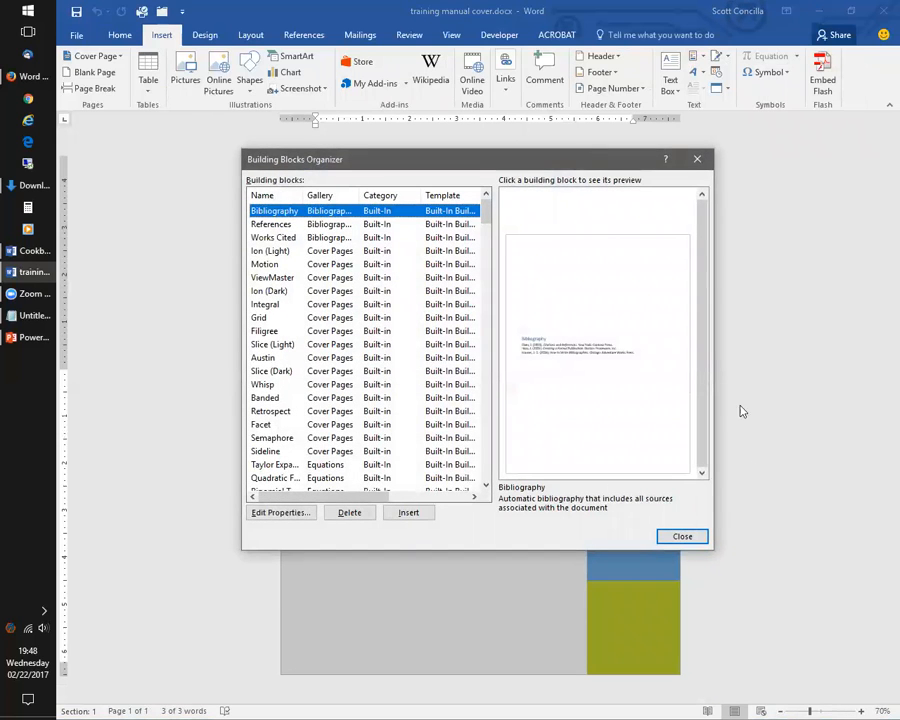
left_click(684, 537)
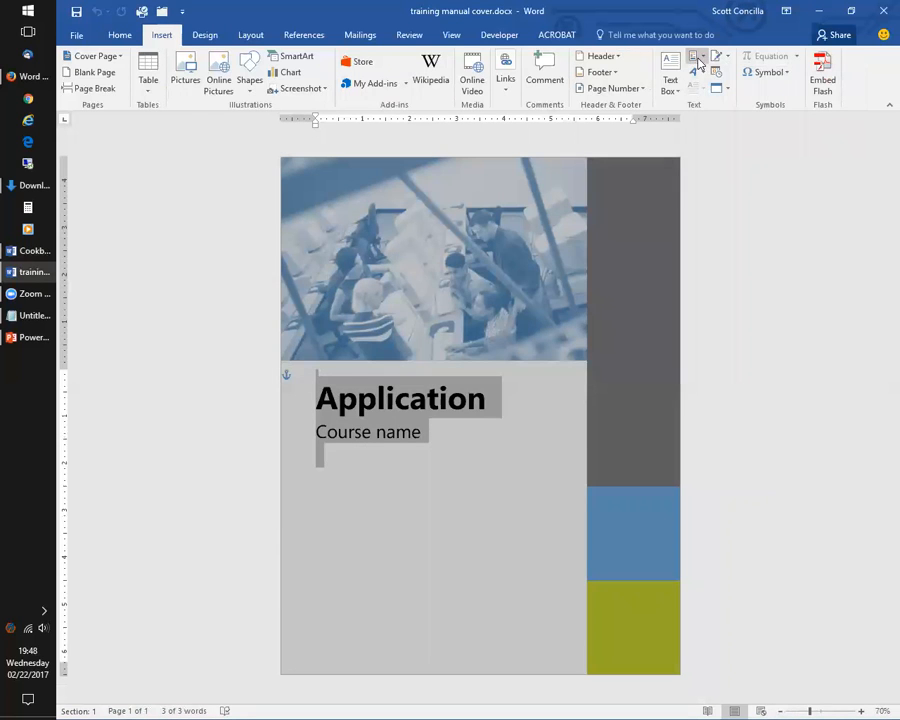
left_click(697, 57)
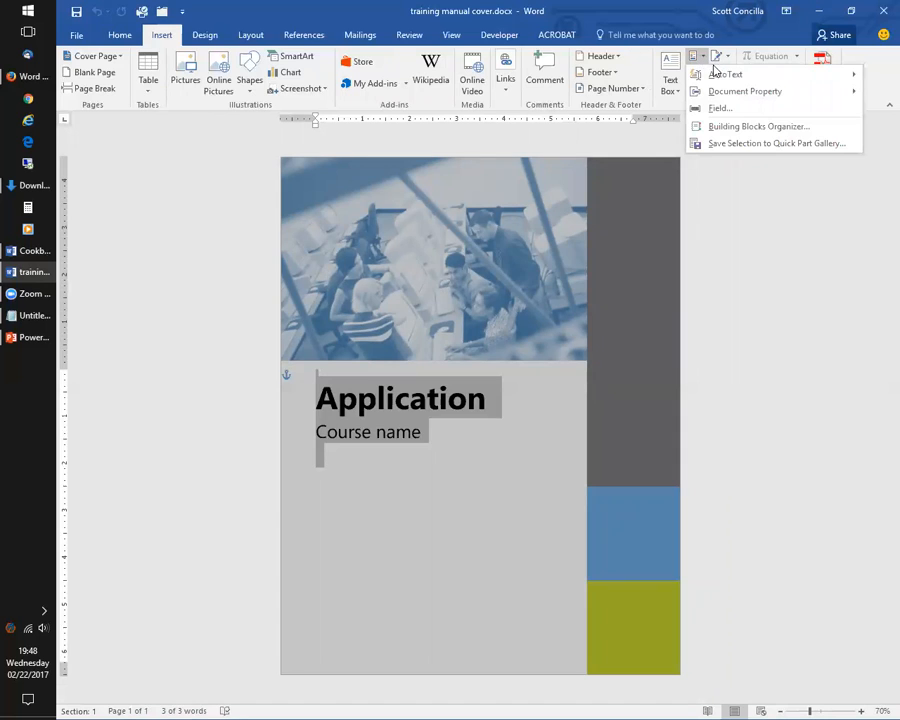
mouse_move(722, 77)
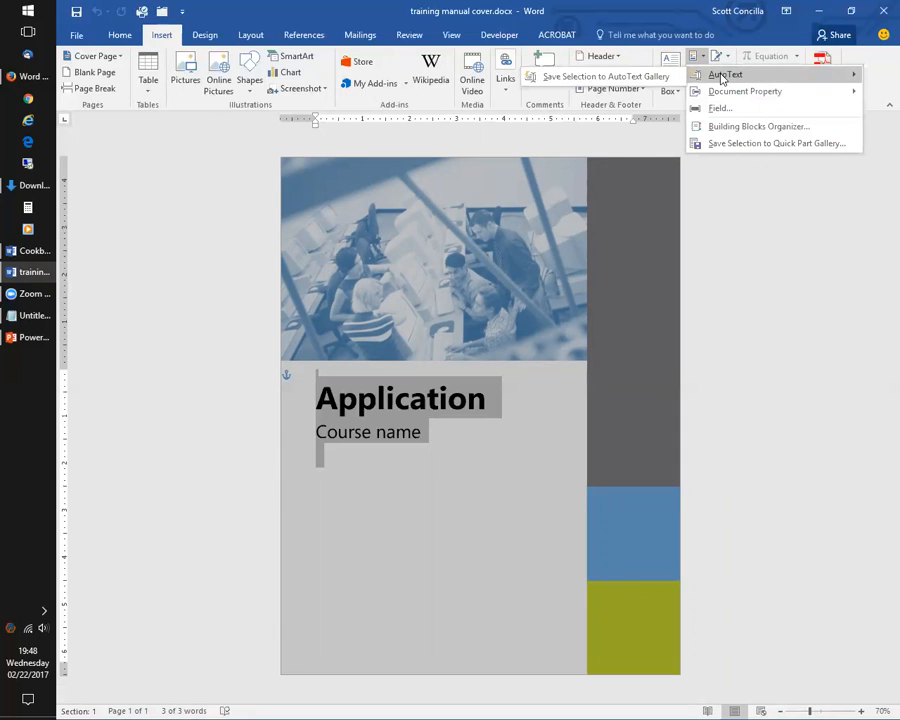
left_click(634, 76)
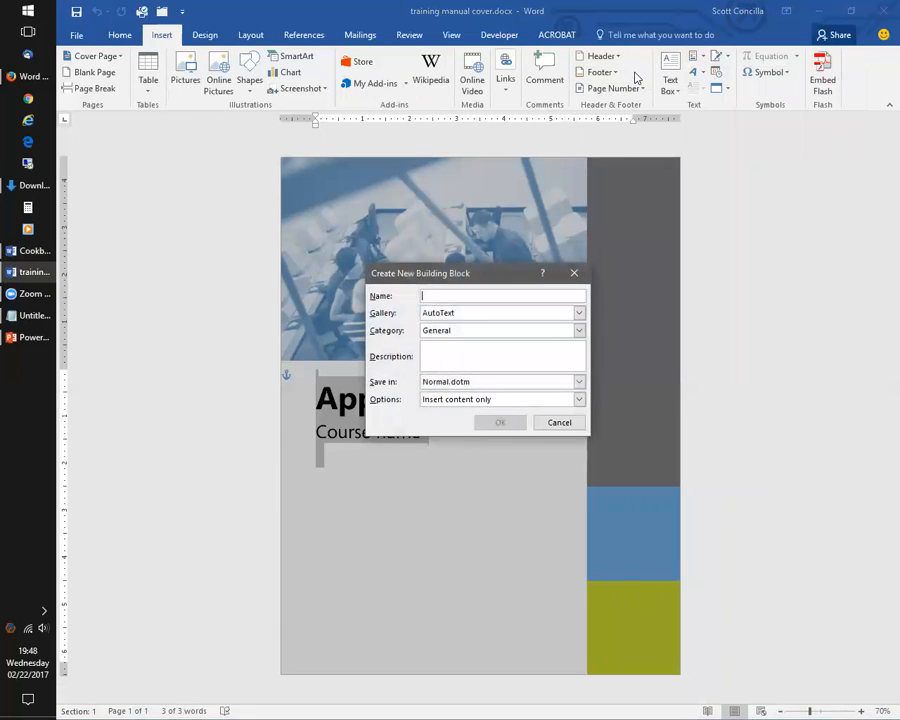
left_click(559, 422)
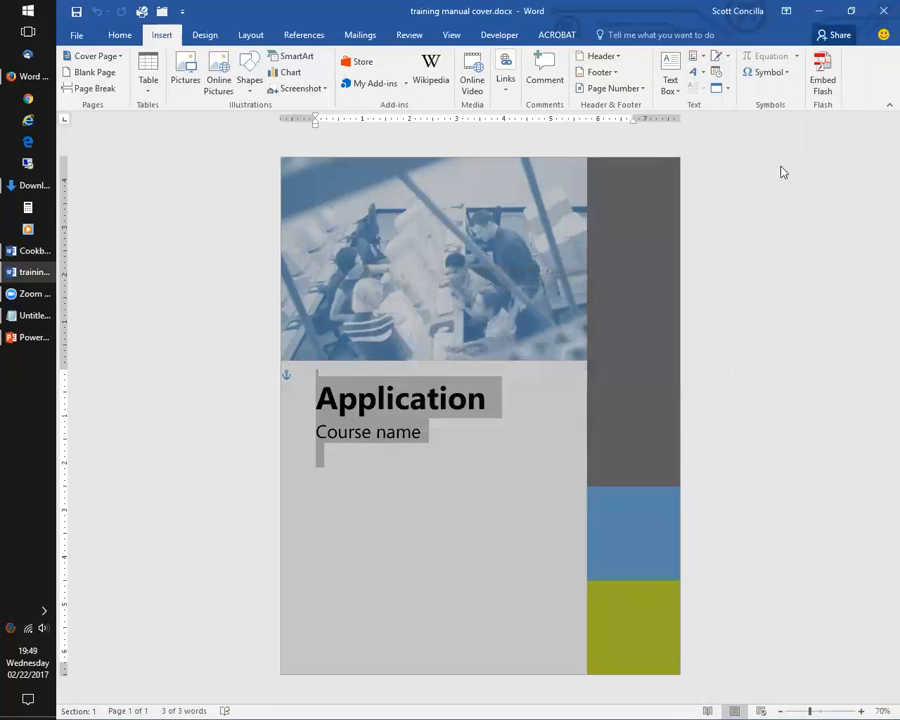
left_click(695, 57)
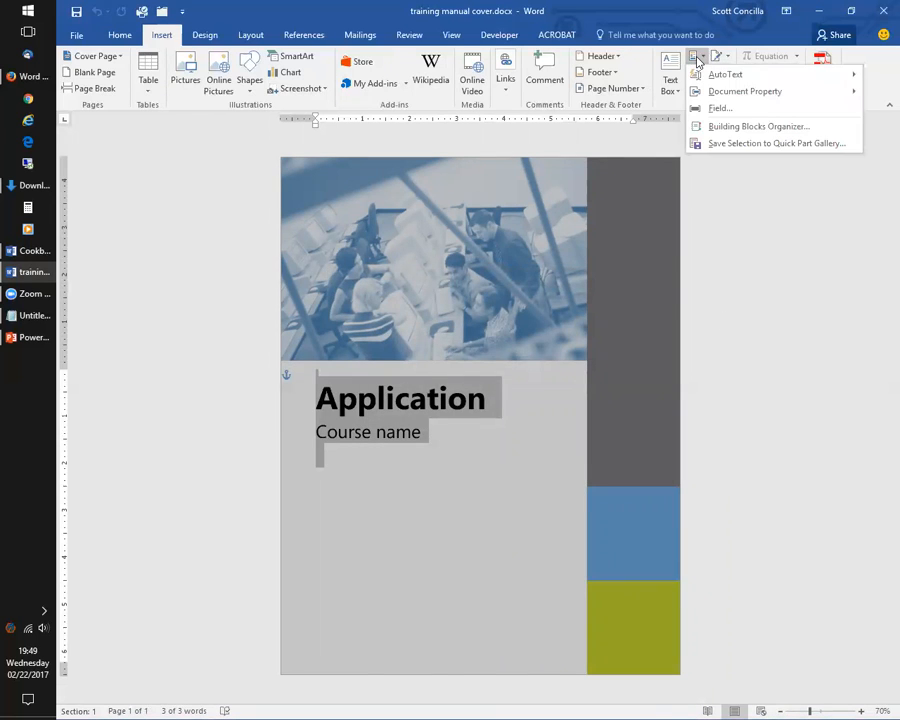
mouse_move(711, 78)
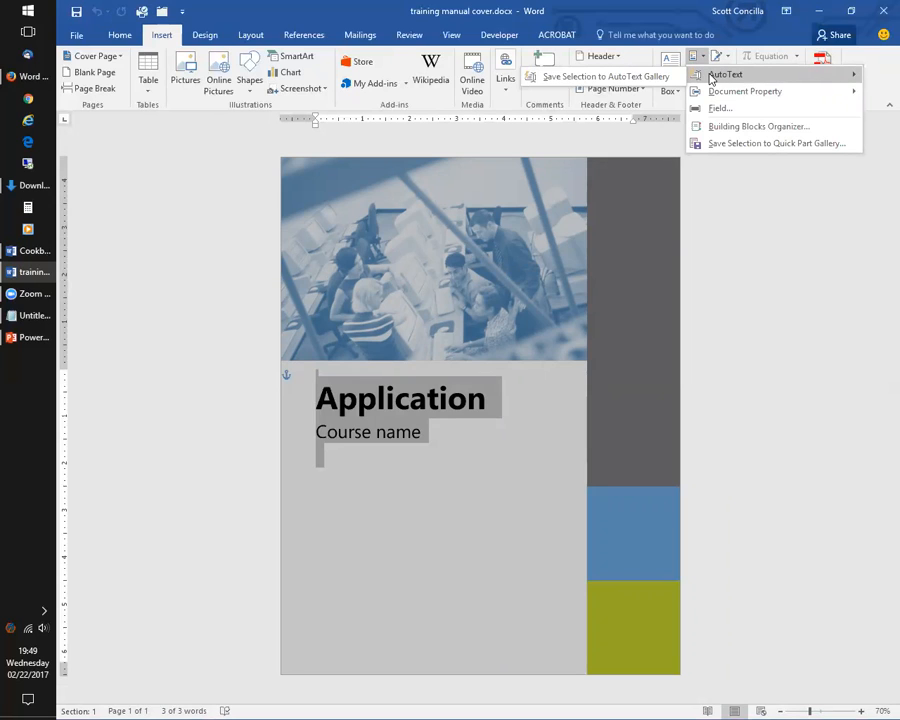
left_click(786, 146)
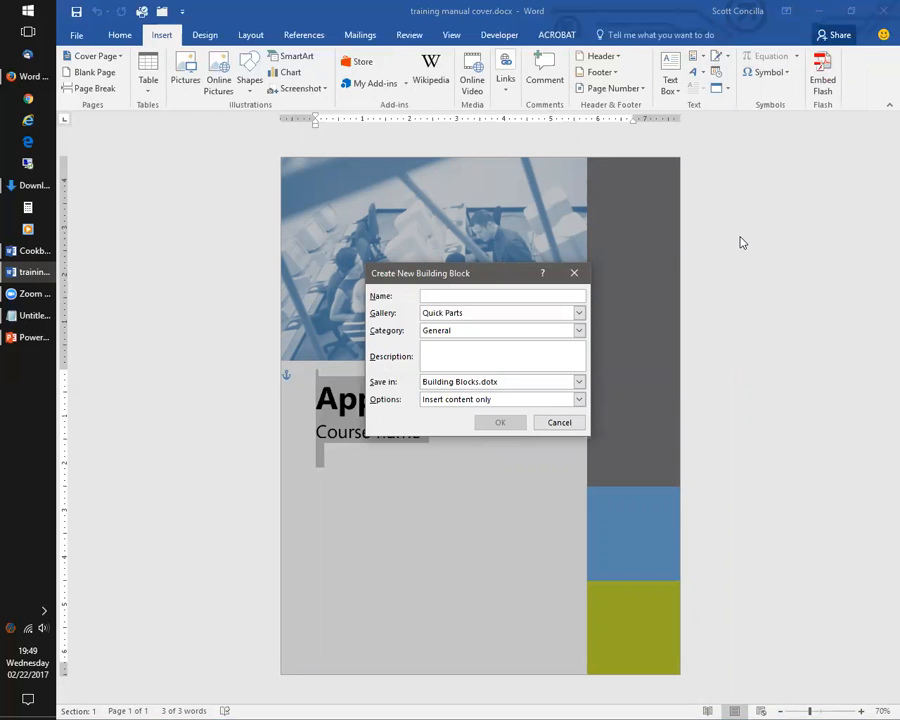
left_click(563, 423)
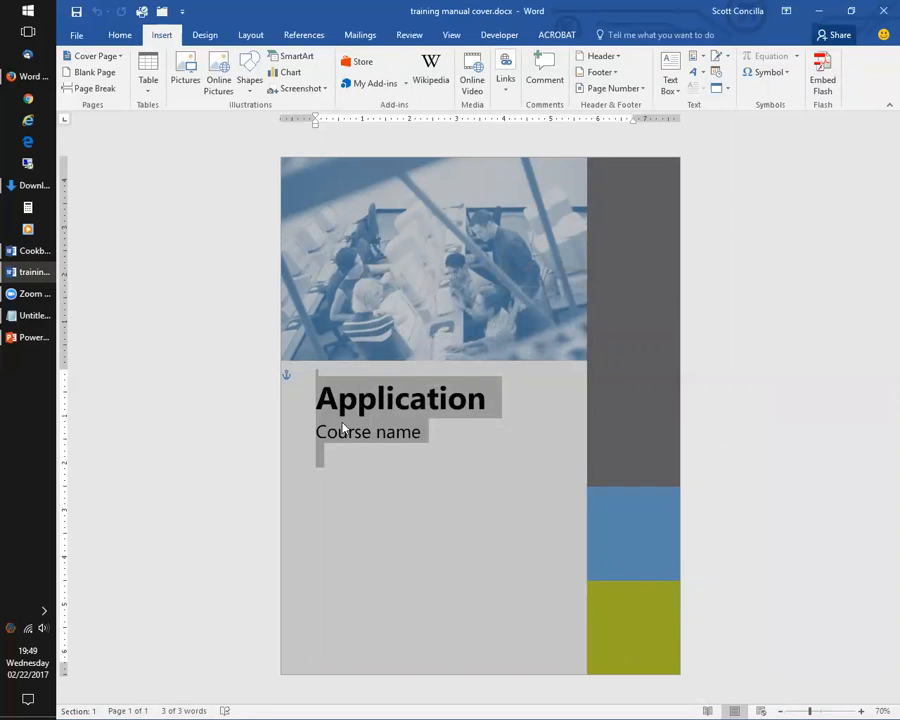
Step: Reselect the entire content of the training manual cover, dismissing the Quick Parts options
left_click(316, 403)
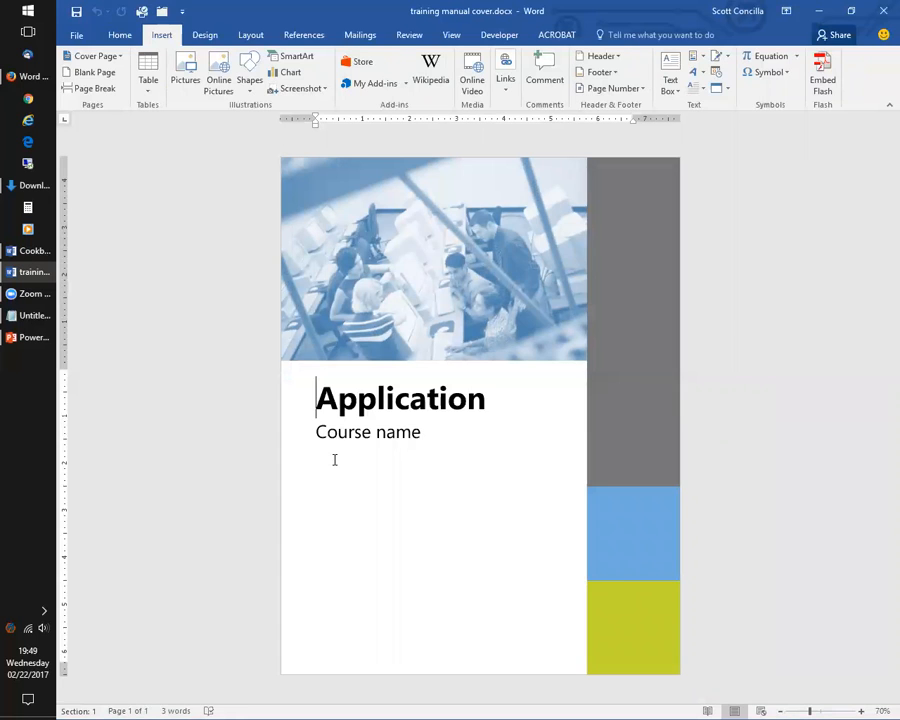
key("ctrl+a")
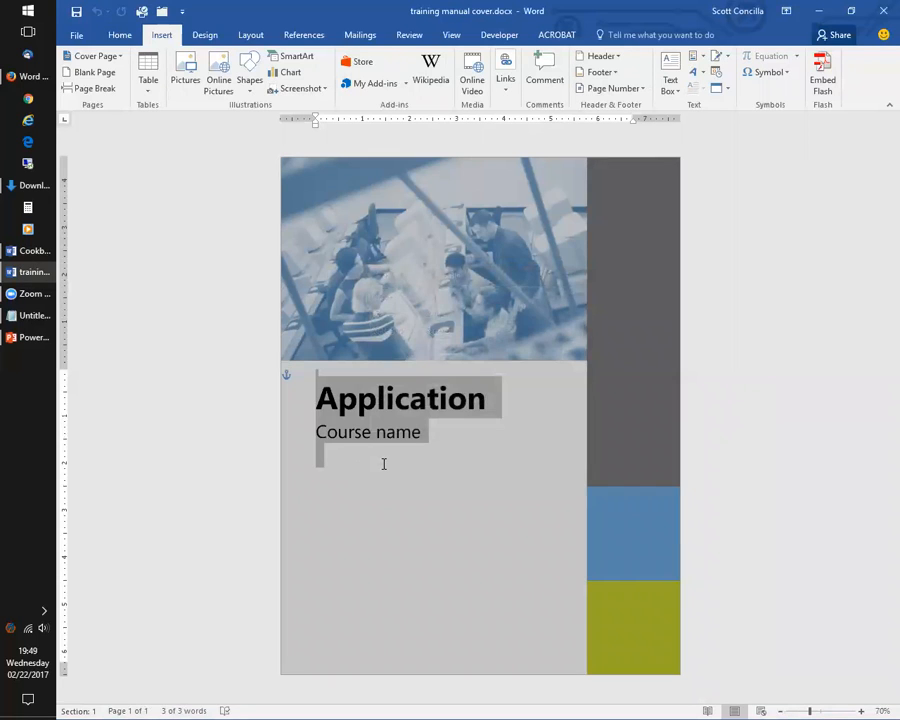
left_click(697, 58)
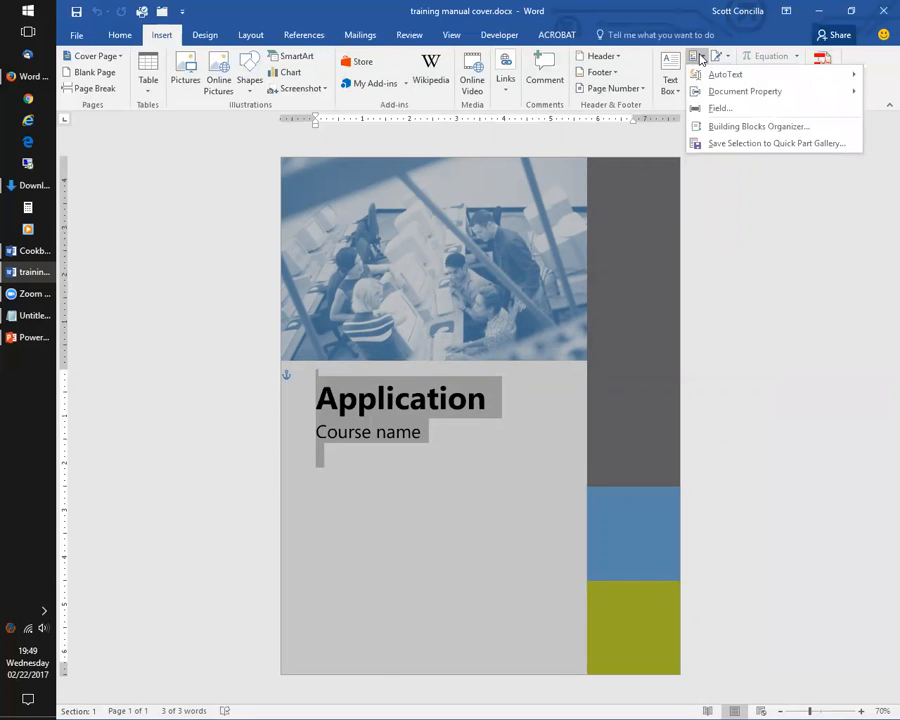
left_click(688, 4)
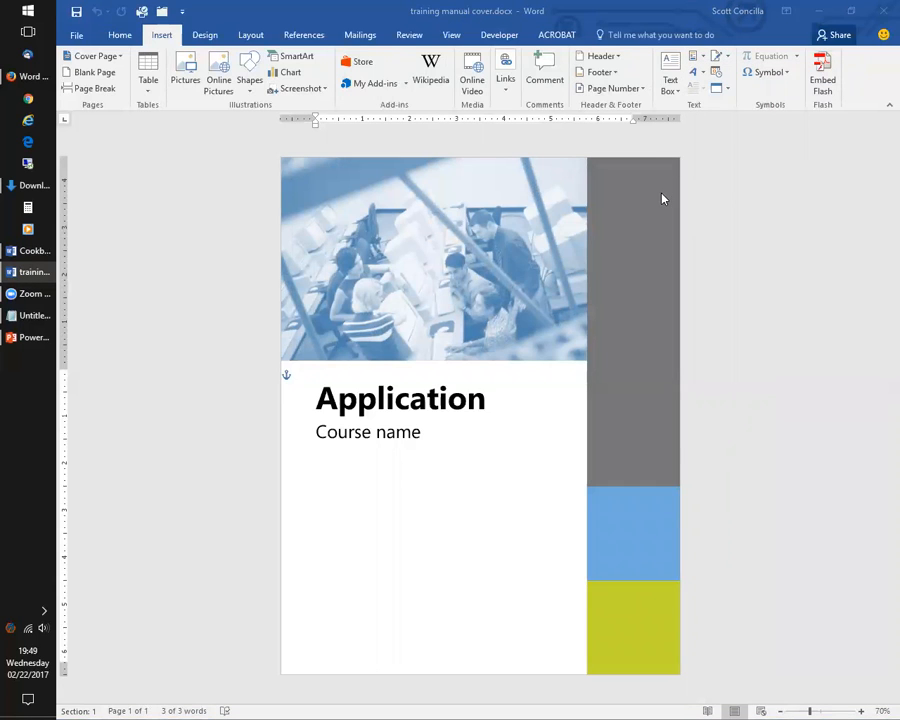
left_click(768, 339)
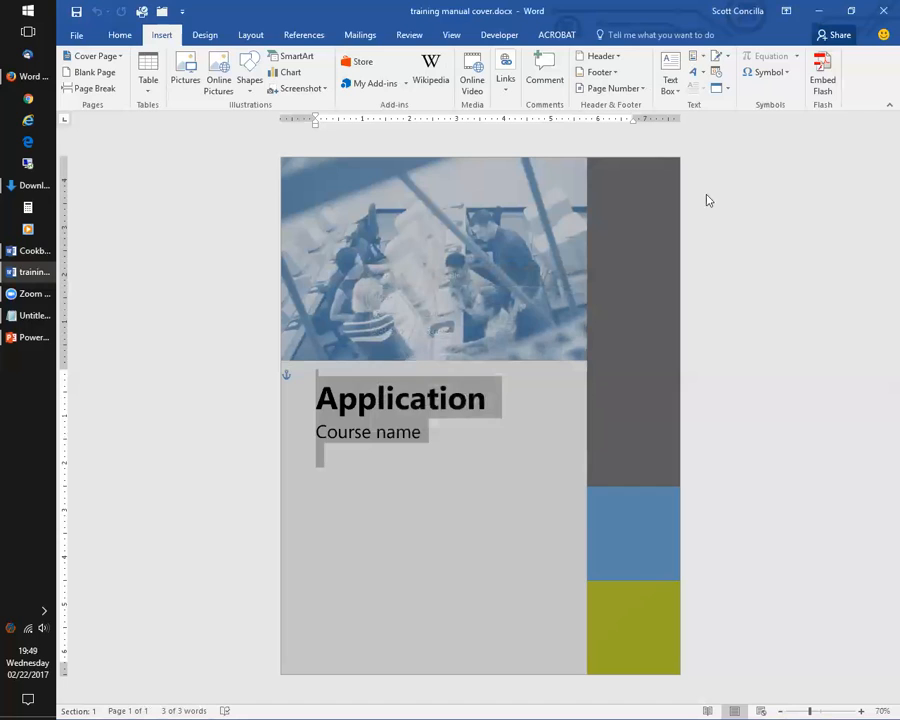
Step: Start saving the selection as a building block named with the owner's first name plus "Cover Page", in the Cover Pages gallery
left_click(704, 57)
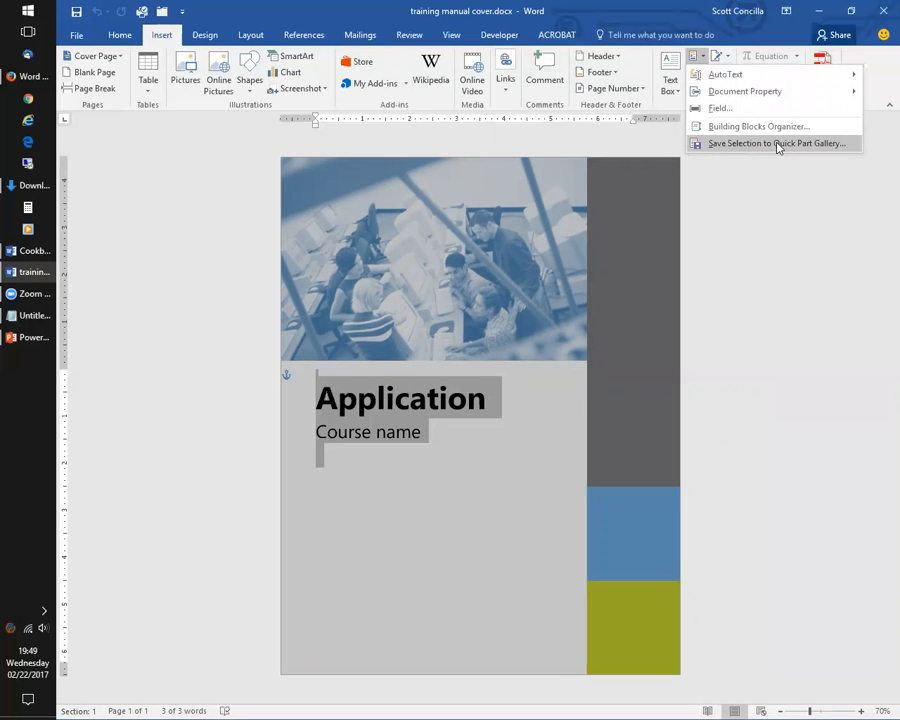
left_click(815, 146)
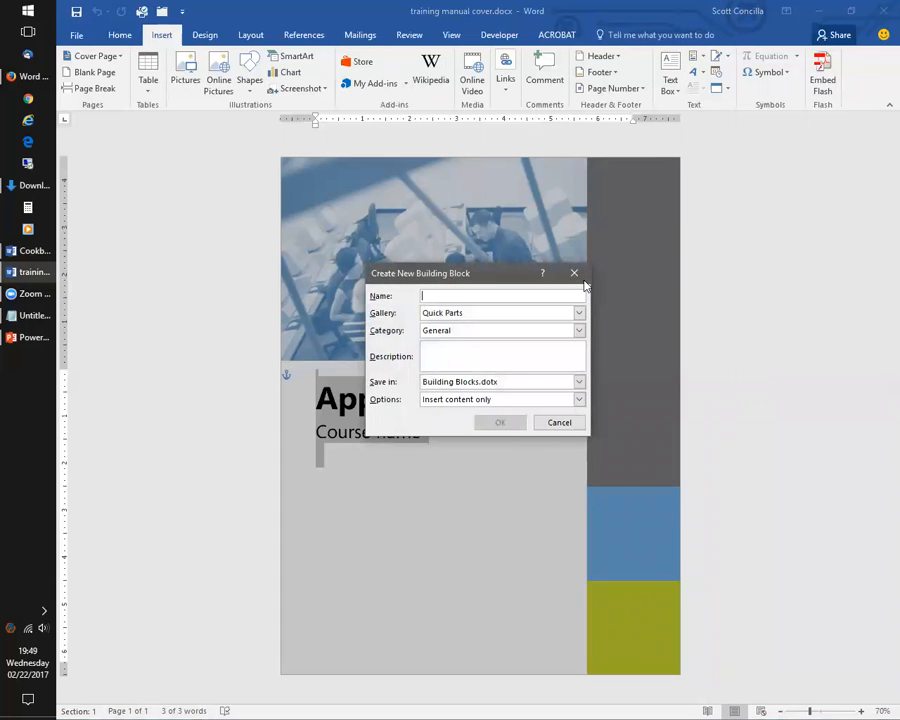
type("S")
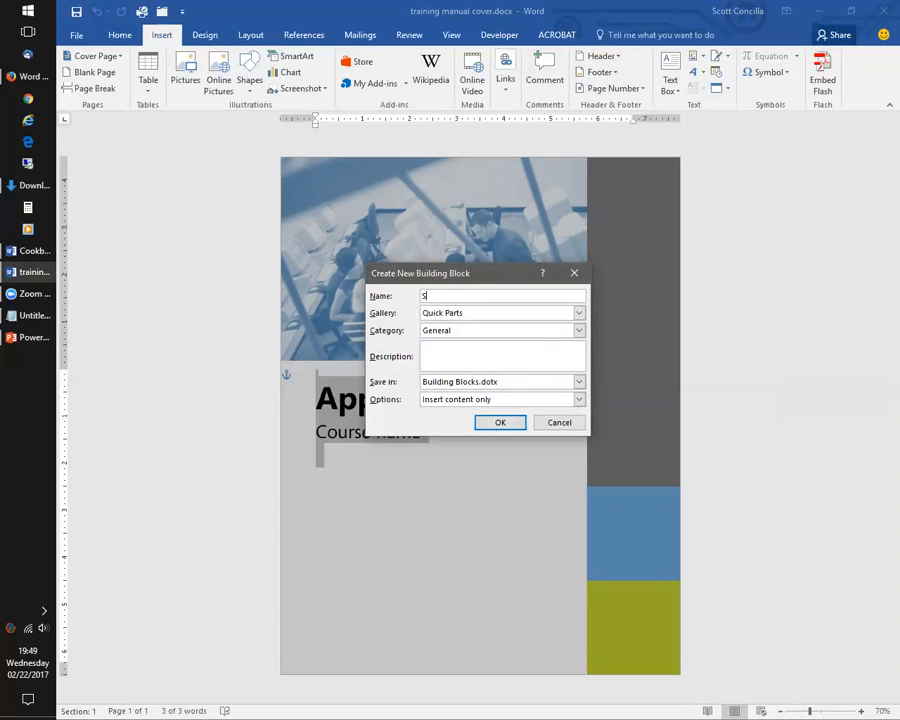
type("cott's Cover Page")
left_click(579, 314)
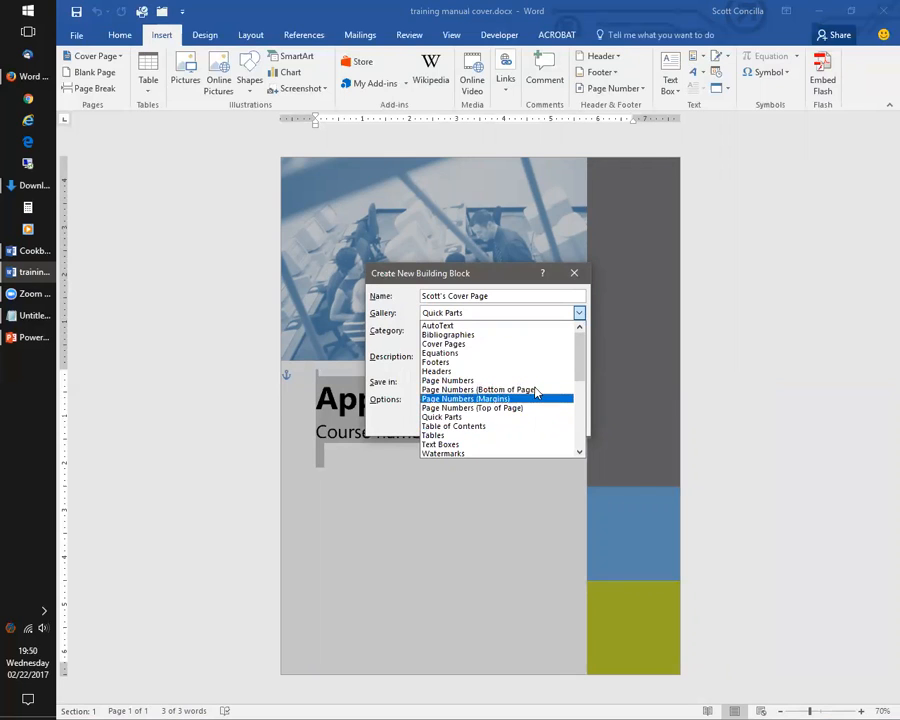
mouse_move(579, 357)
left_mouse_down()
mouse_move(581, 446)
mouse_move(588, 351)
left_mouse_up()
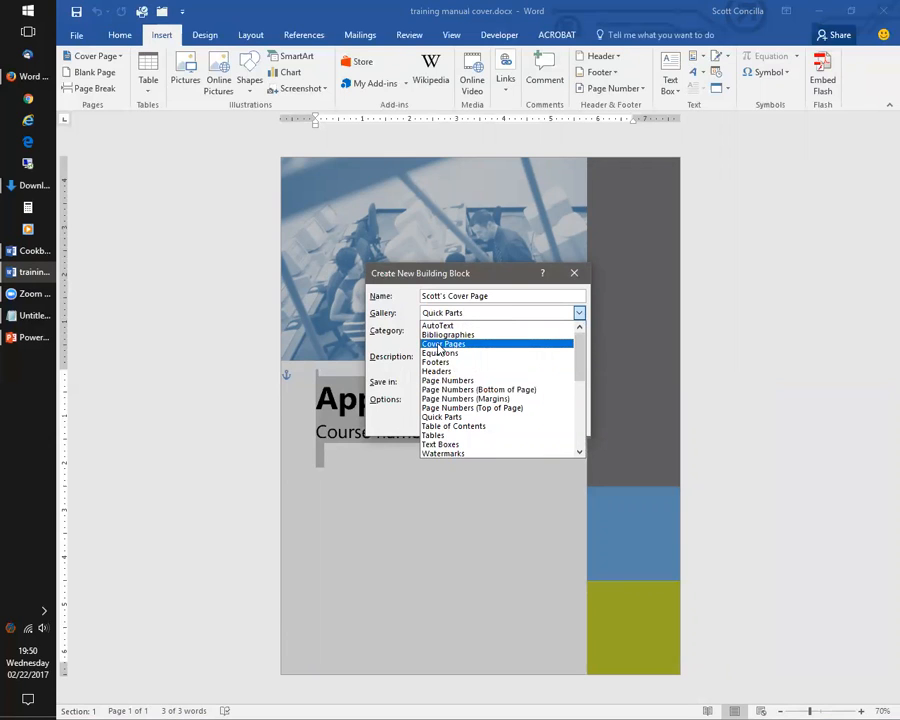
left_click(440, 345)
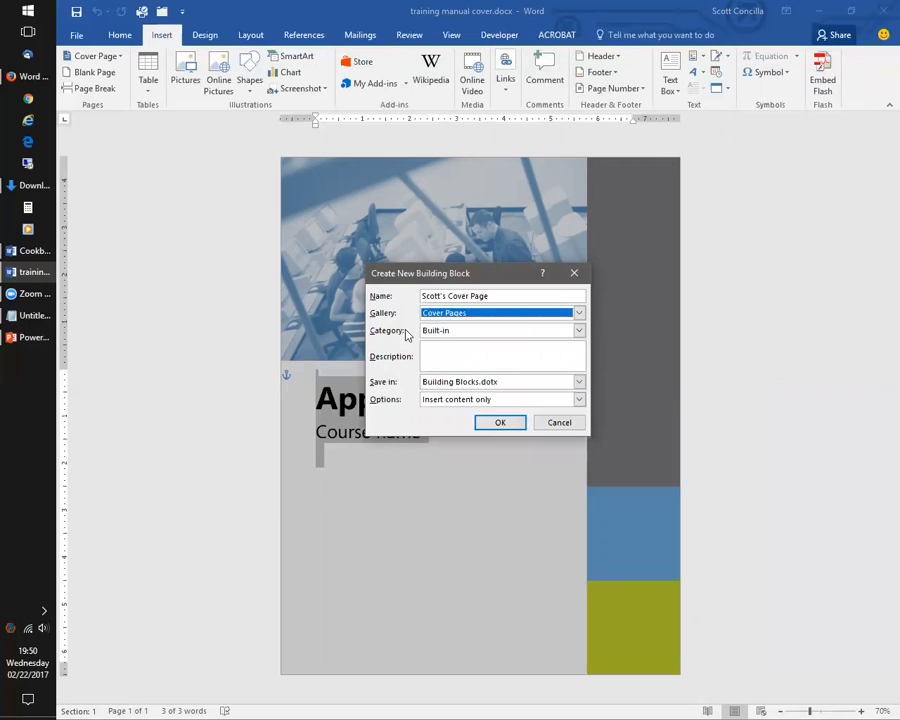
Step: Keep the Cover Pages gallery, Built-in category and Insert content only option, and save the new building block
left_click(579, 313)
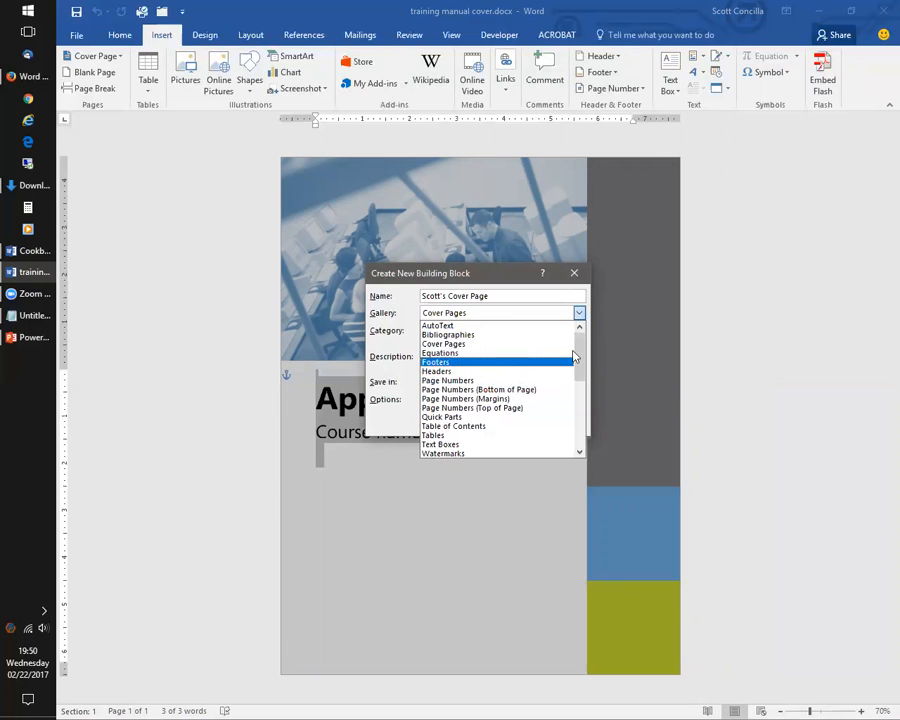
left_click(580, 315)
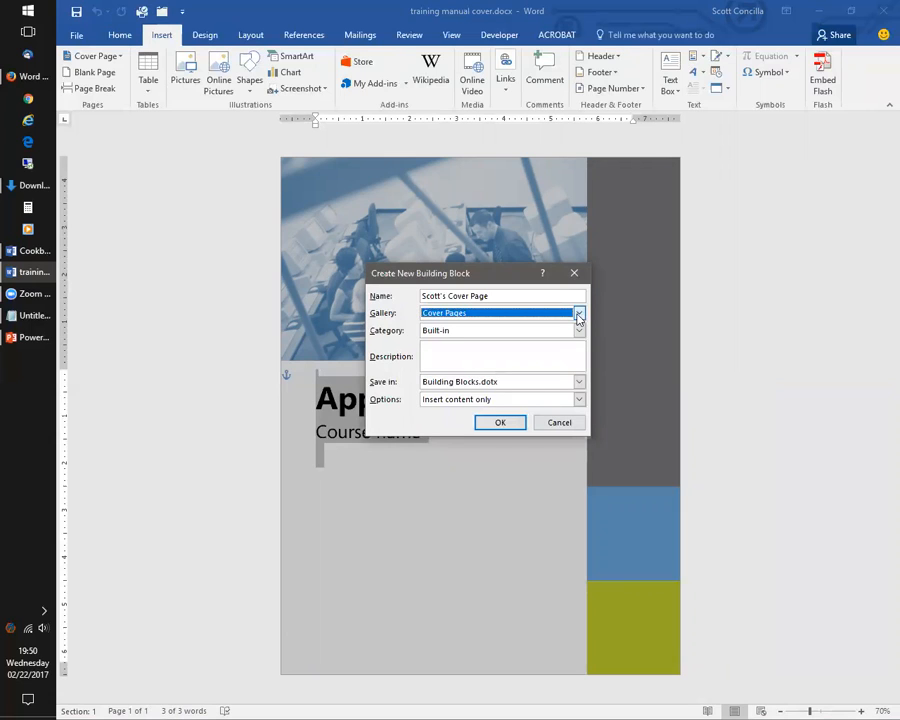
left_click(579, 331)
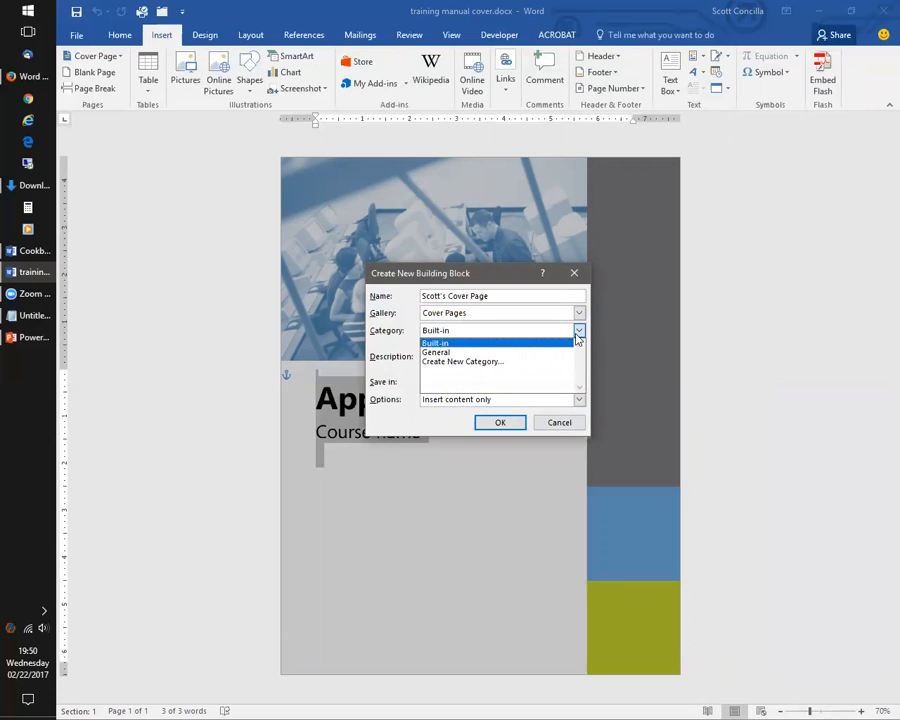
left_click(393, 340)
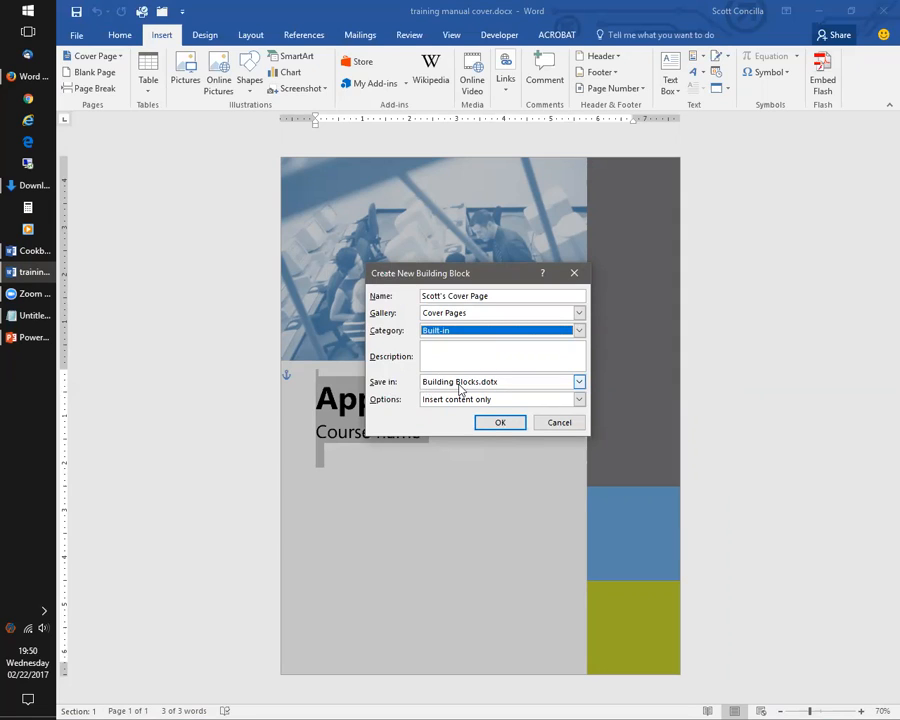
left_click(579, 400)
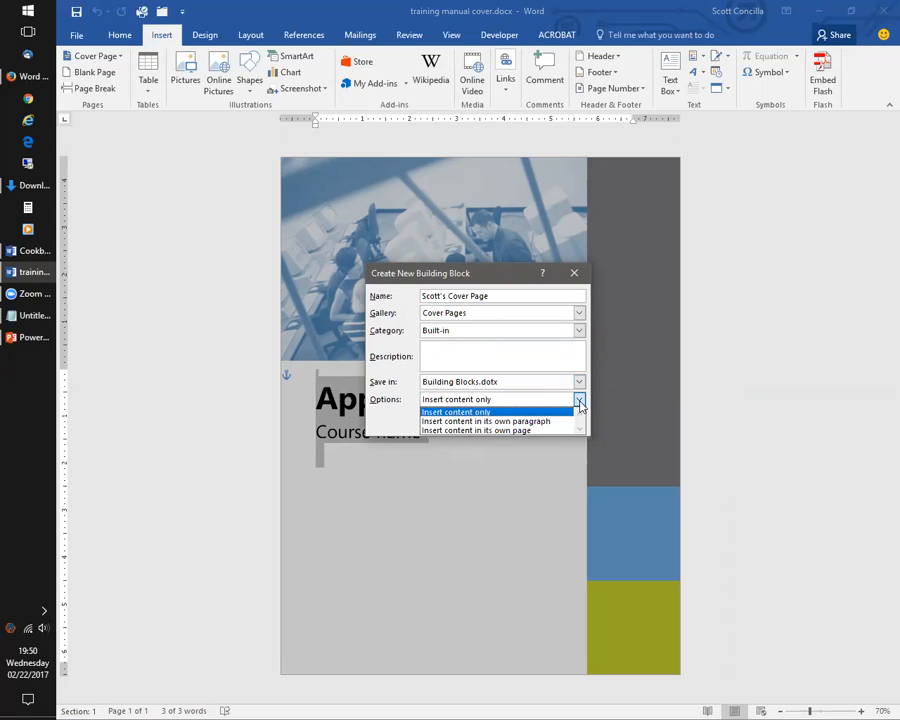
left_click(579, 401)
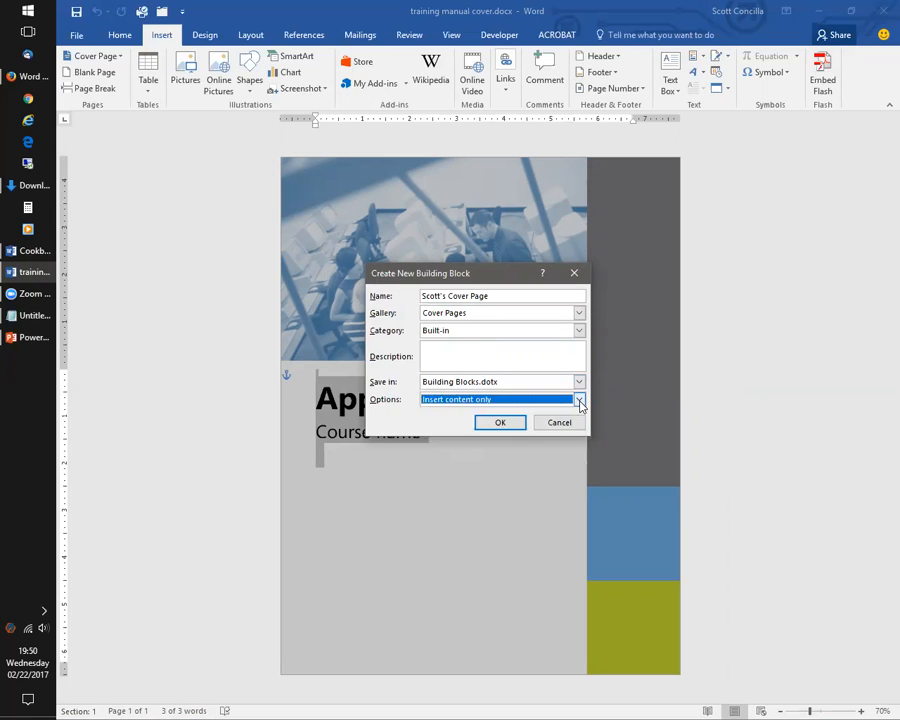
left_click(498, 424)
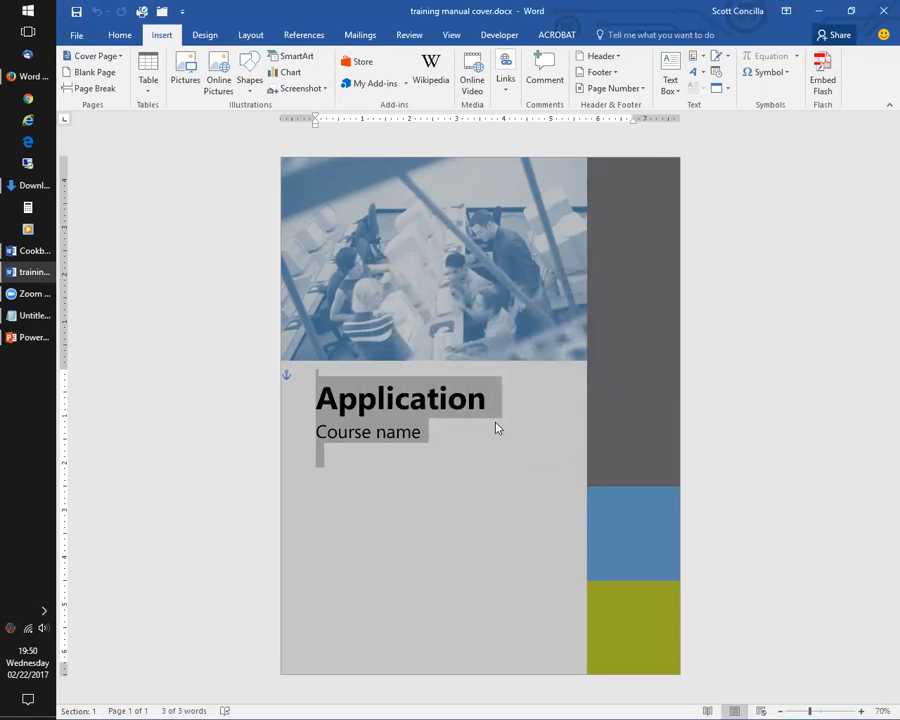
Step: Switch to the Cookbook4 document and insert the custom cover page on the blank first page through the Building Blocks Organizer
left_click(30, 251)
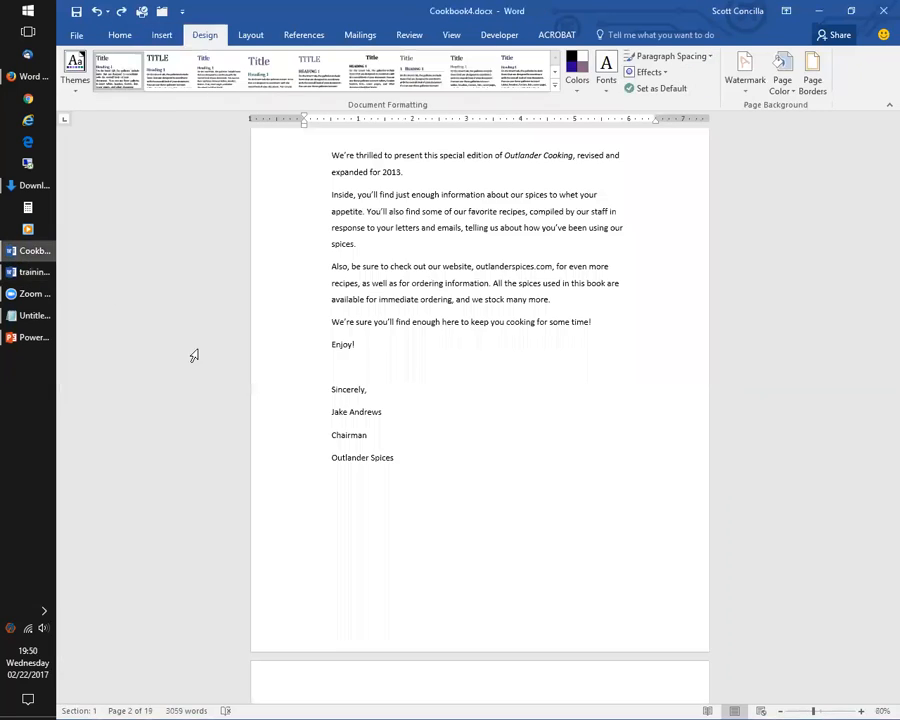
scroll(284, 378, "up", 10)
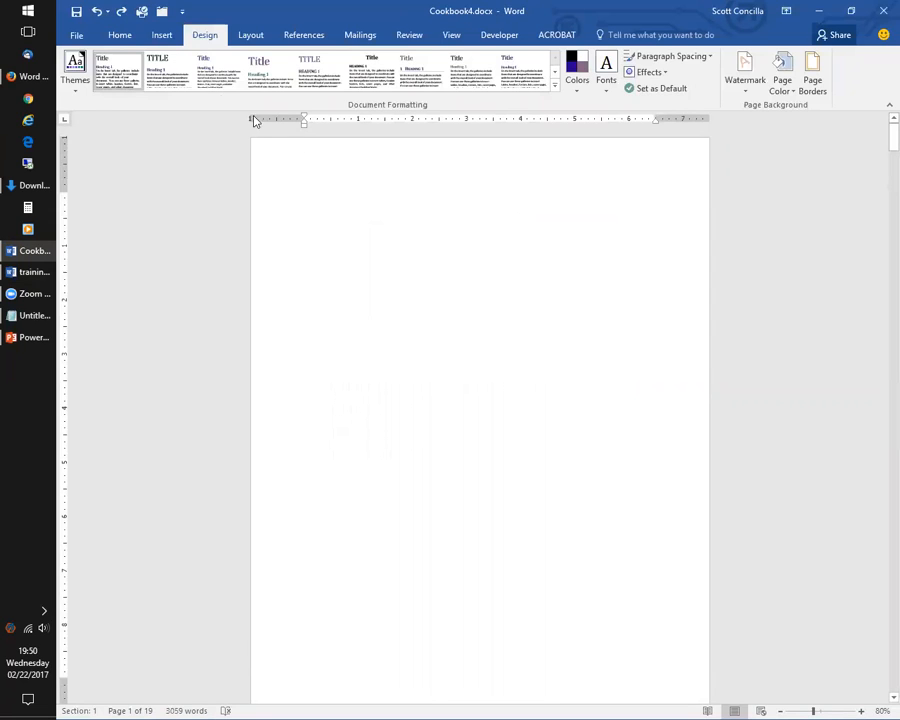
left_click(162, 35)
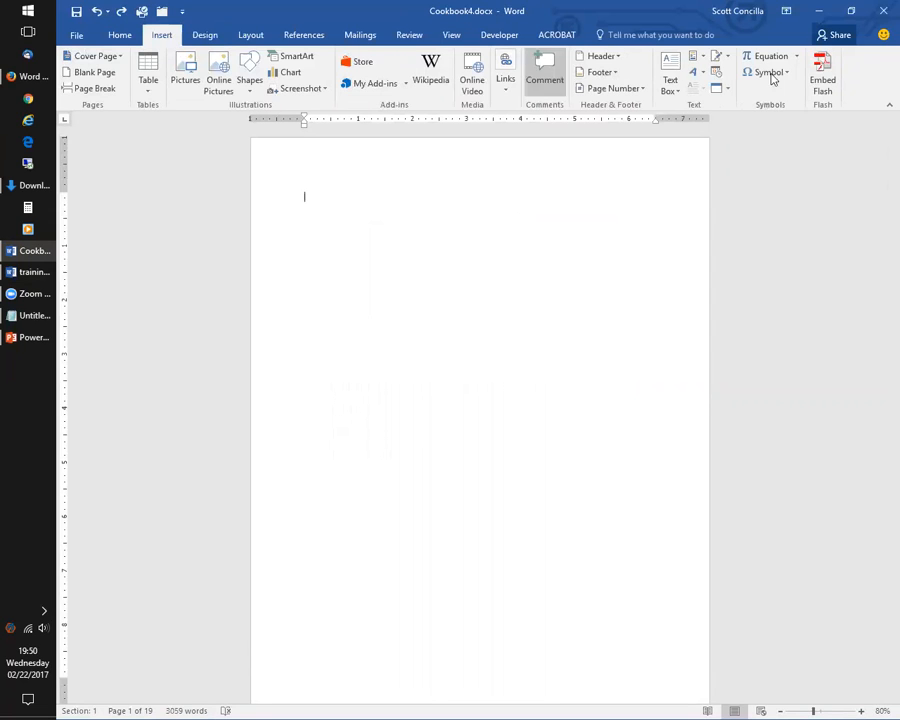
left_click(702, 58)
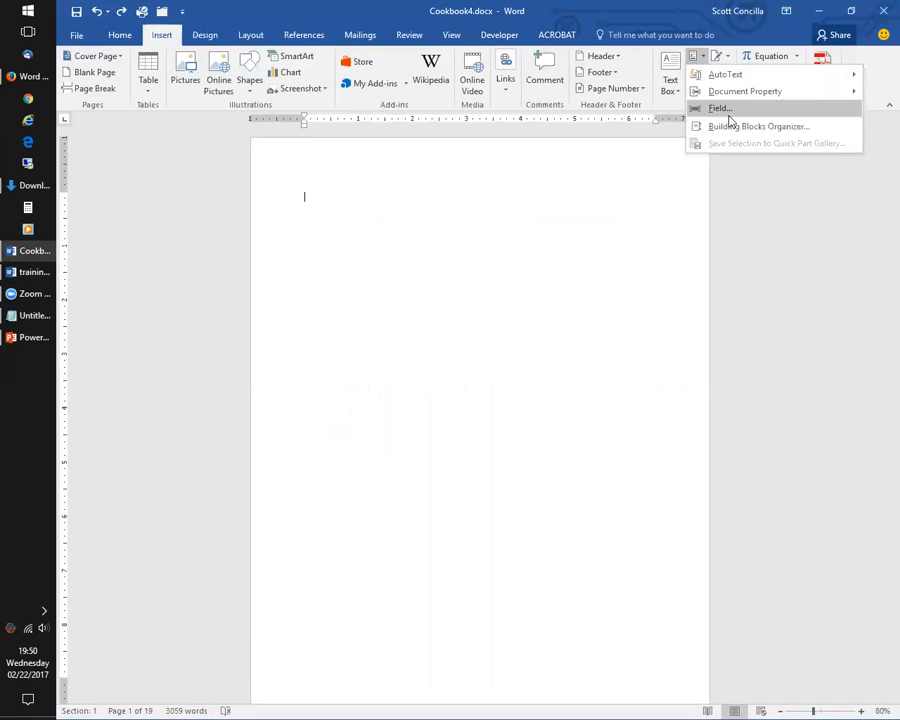
left_click(757, 126)
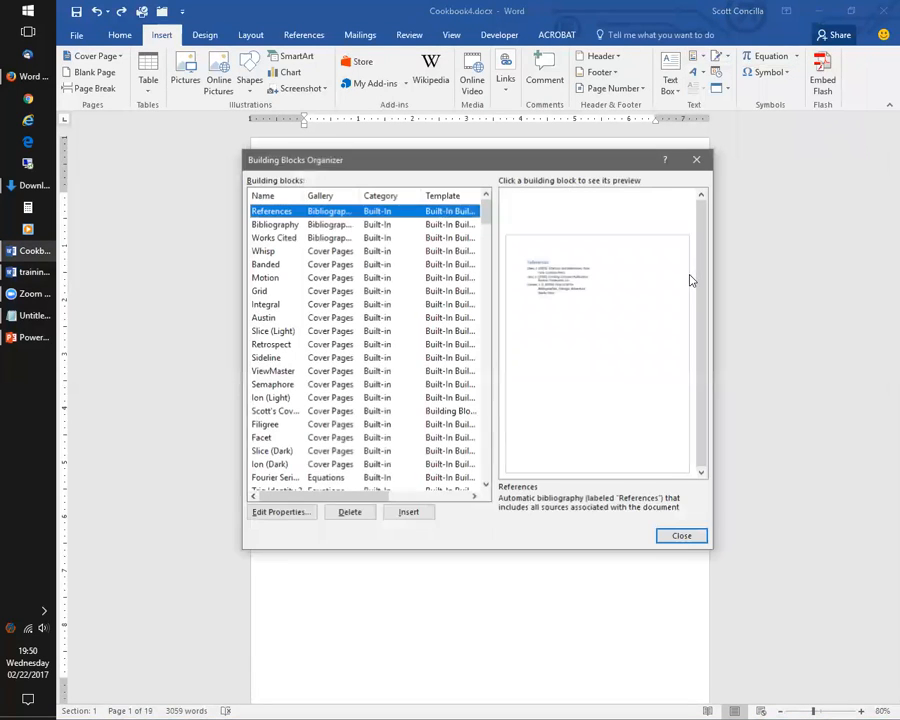
left_click(284, 414)
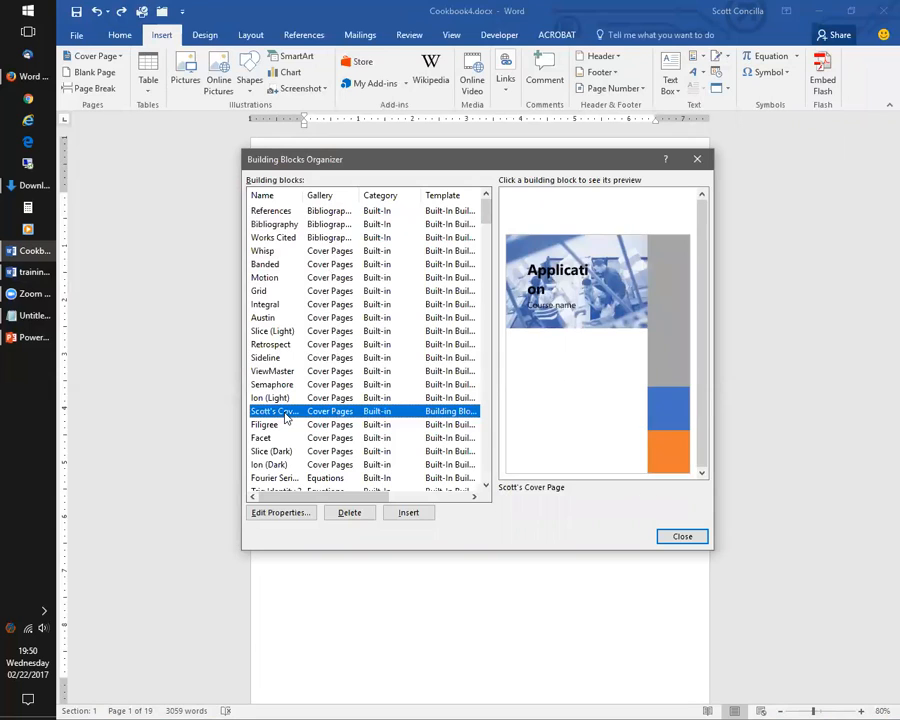
left_click(408, 513)
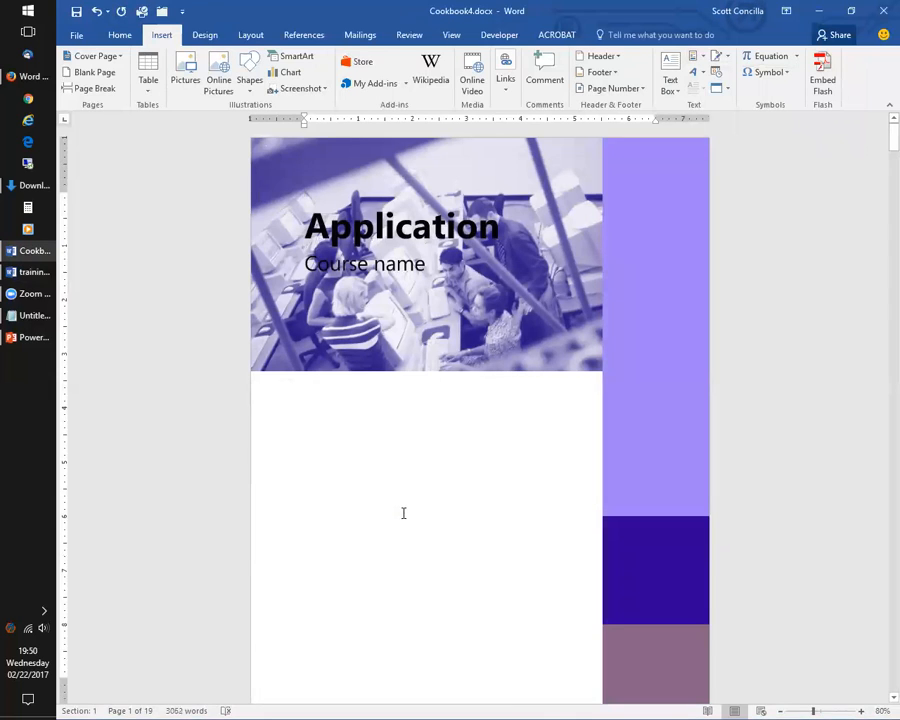
Step: Look over the inserted cover page and apply the Fresh color scheme to the cookbook document
scroll(405, 517, "down", 2)
scroll(405, 517, "up", 2)
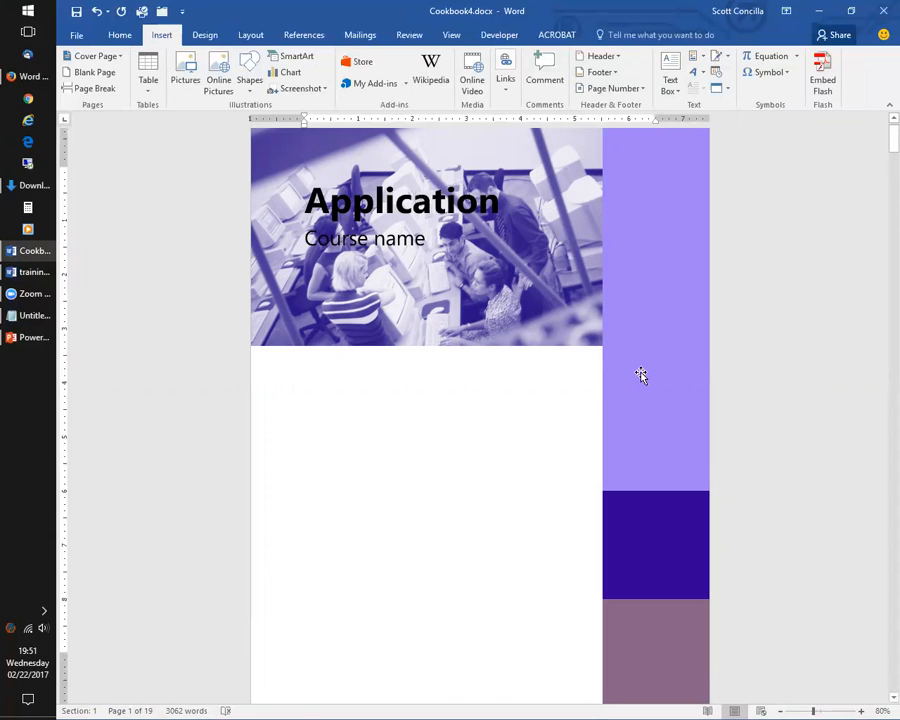
left_click(207, 38)
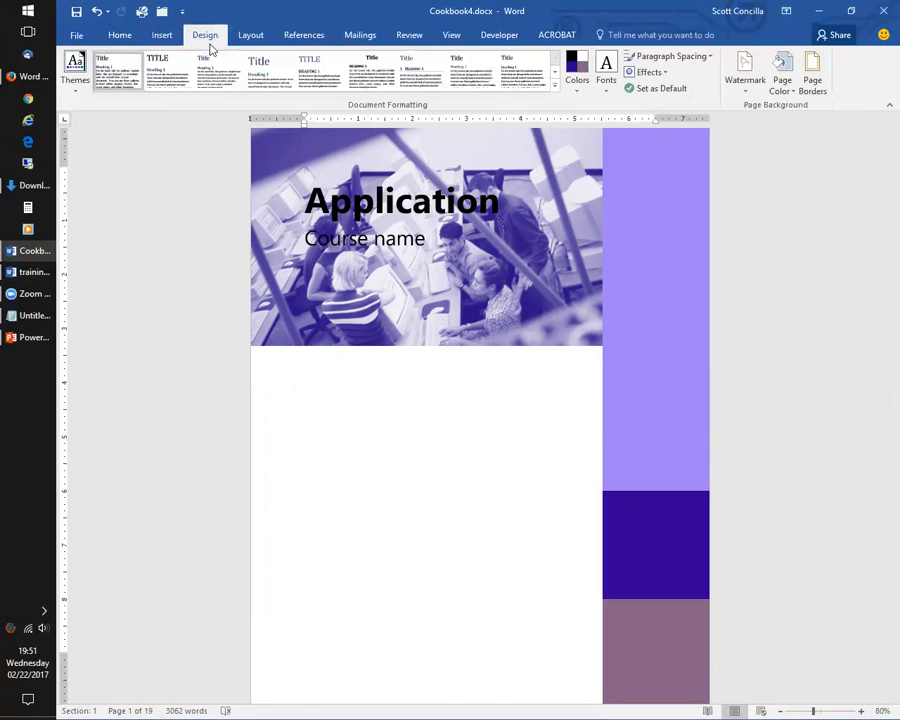
left_click(577, 72)
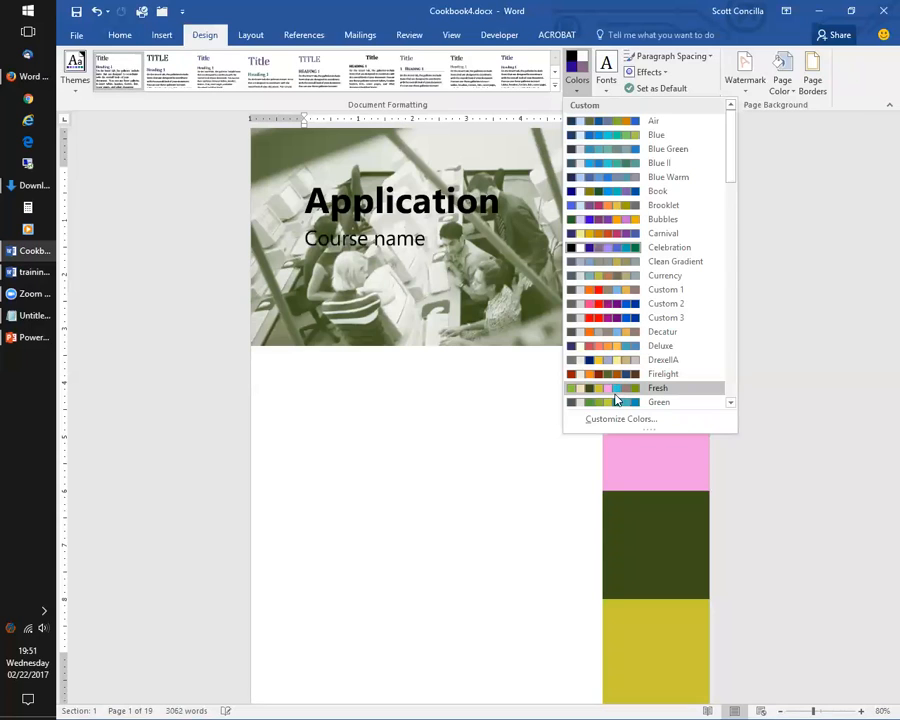
left_click(617, 389)
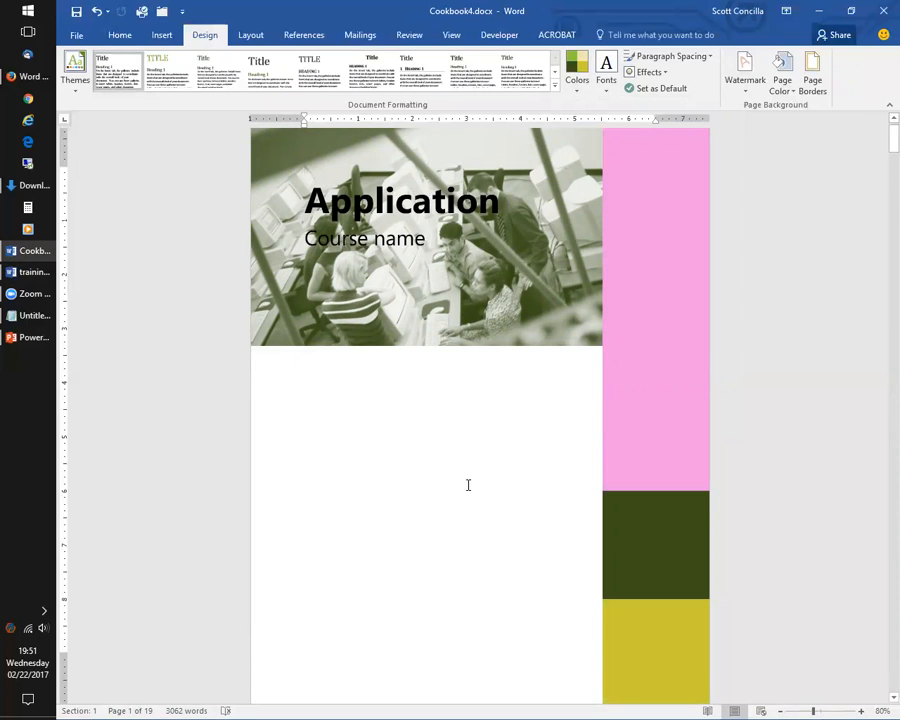
Step: Switch to the PowerPoint slide show and go back to the Building Blocks slide on why to use them
key("alt+Tab")
key("ctrl+a")
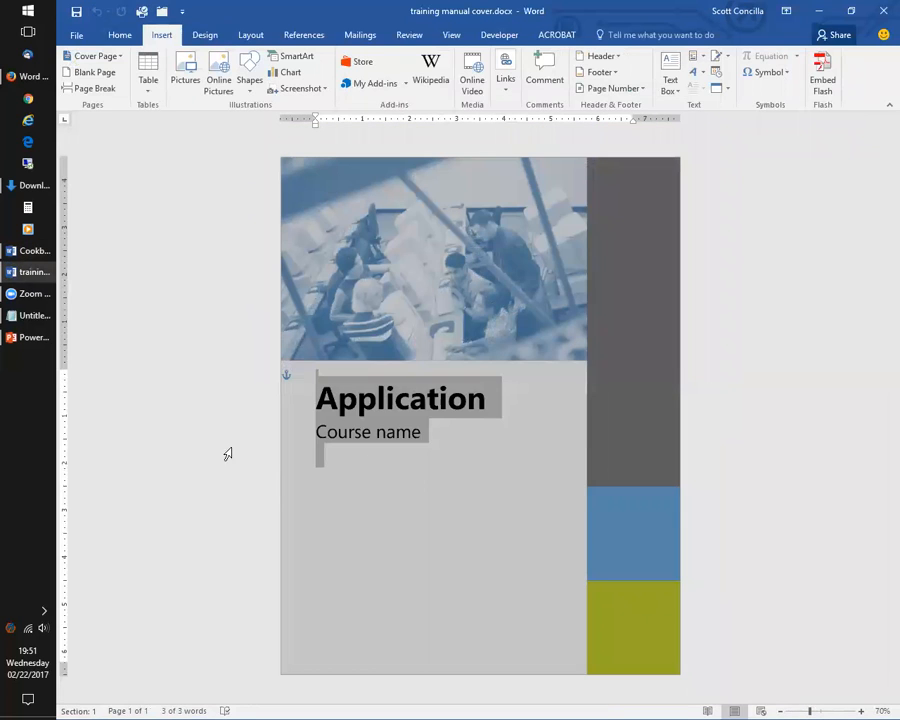
left_click(47, 337)
key("Left")
key("Left")
key("Left")
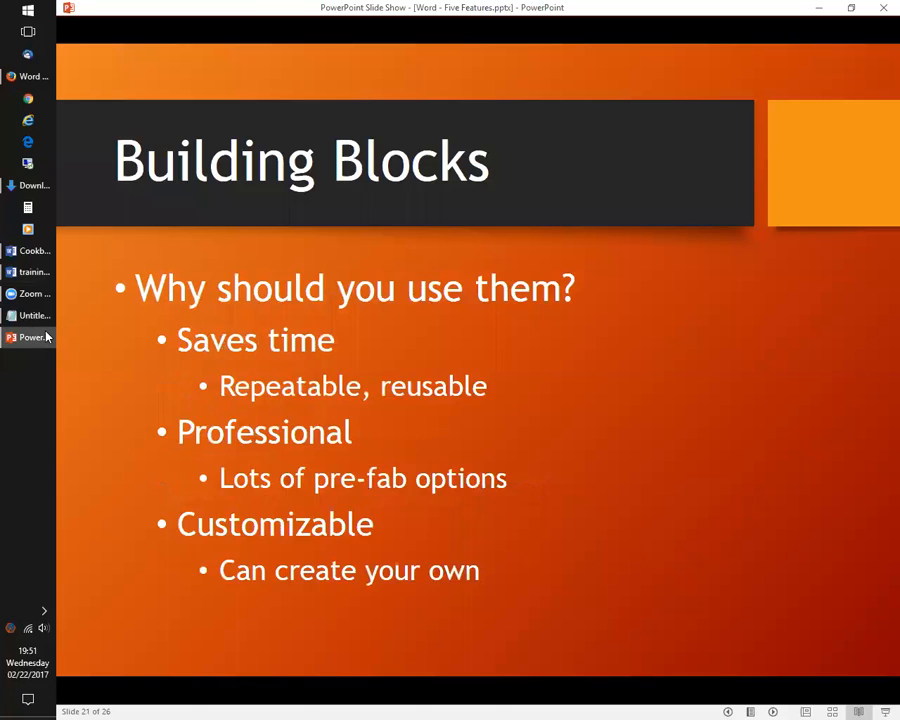
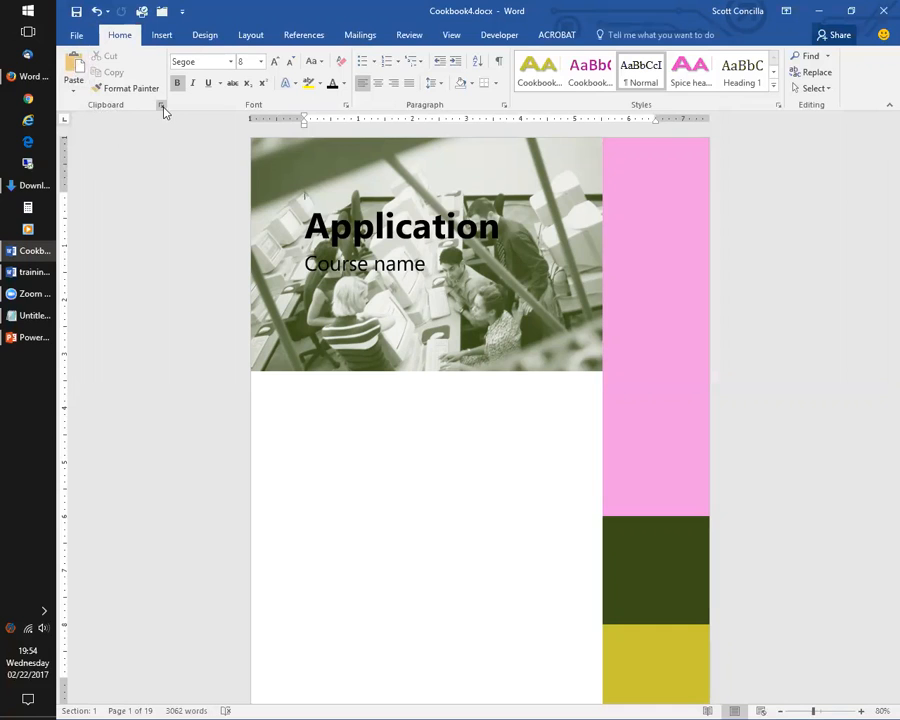
Step: Show the Office Clipboard pane in Cookbook4, review its display options without changing them, and select the Application title line
left_click(161, 106)
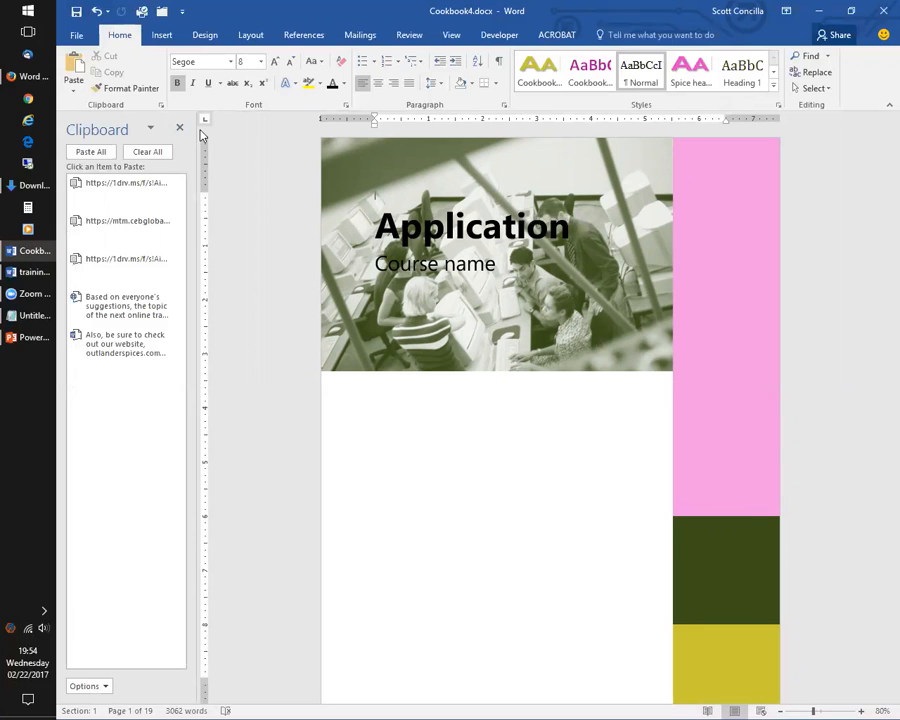
left_click(104, 689)
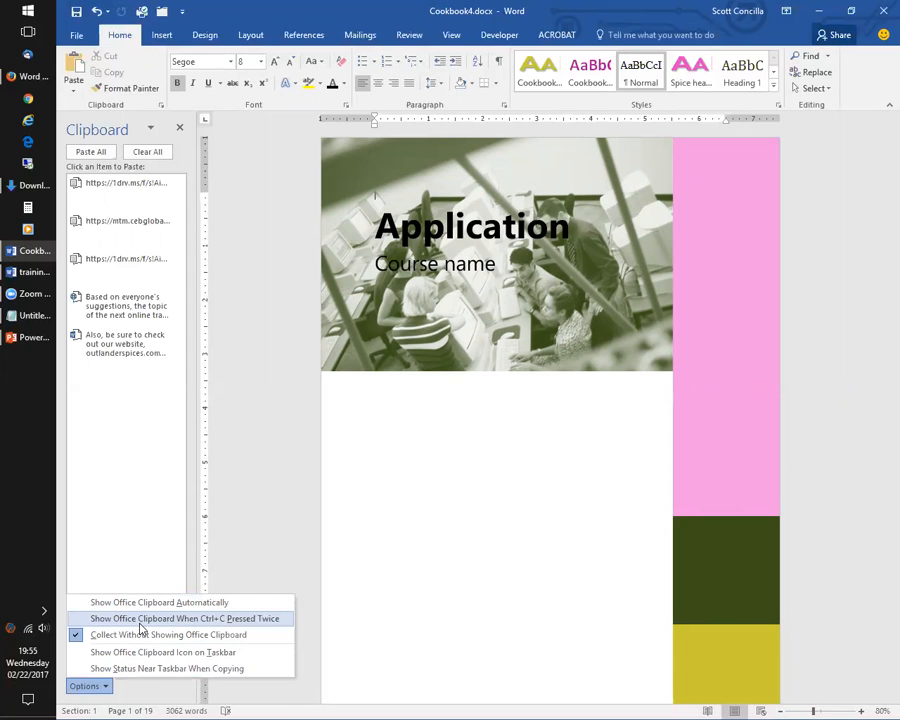
left_click(244, 229)
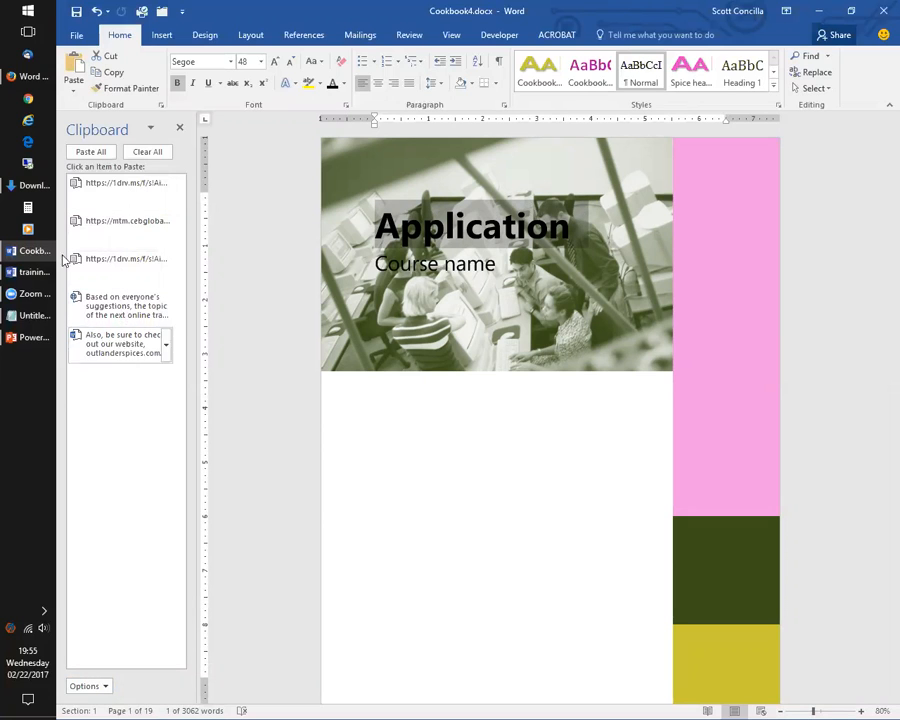
Step: Switch to the Facebook event page in Firefox, copy the full Microsoft Word event description, and return to the PowerPoint slide show
left_click(24, 77)
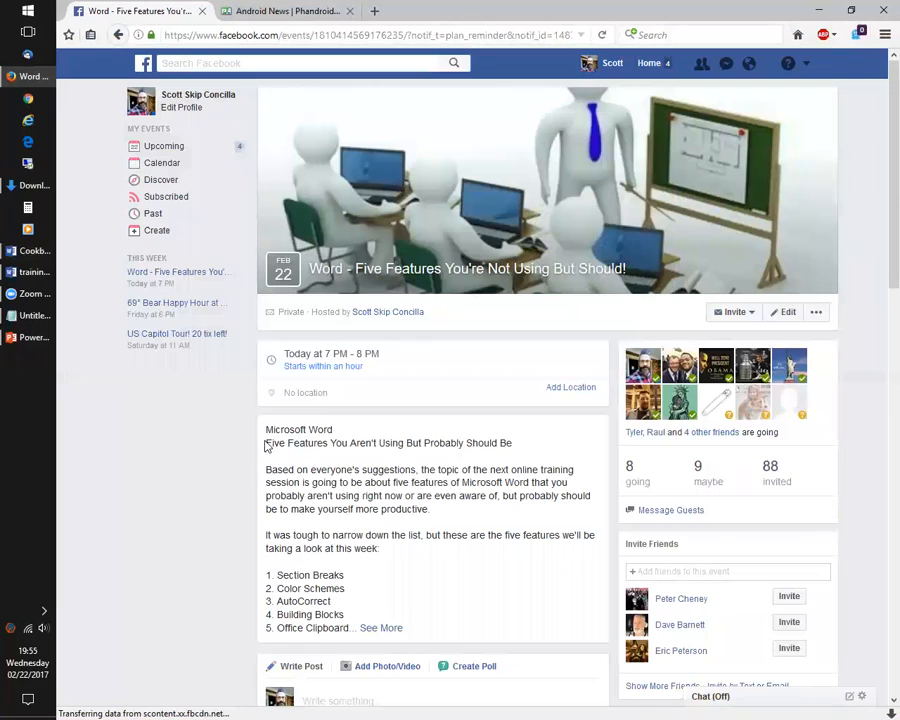
left_click_drag(266, 429, 469, 632)
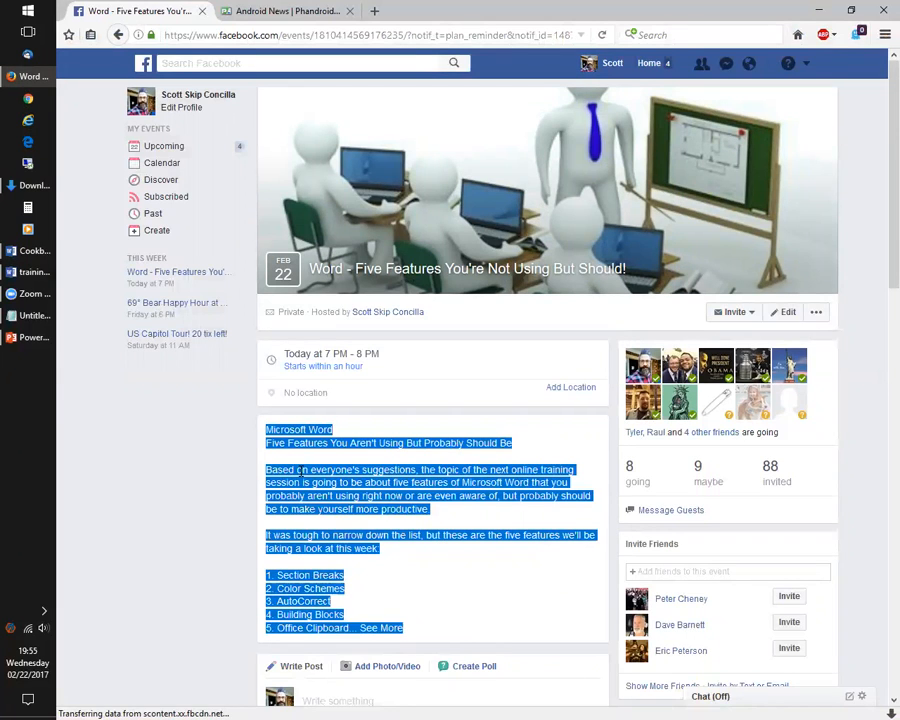
left_click(34, 340)
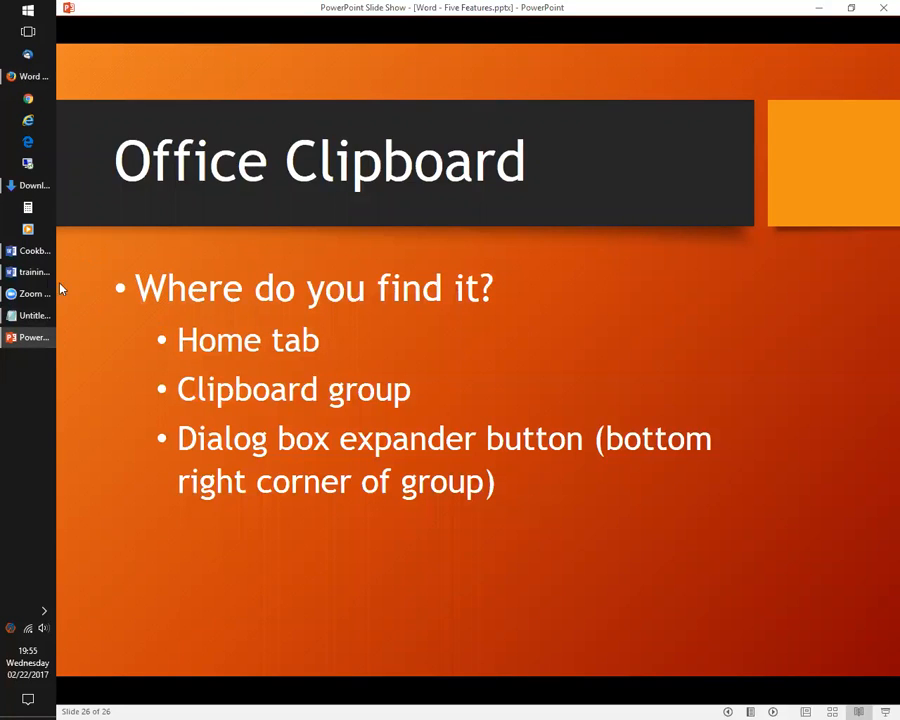
Step: Copy the Application and Course name text from the training manual cover document and return to Cookbook4's Clipboard pane
left_click(34, 272)
key("ctrl+c")
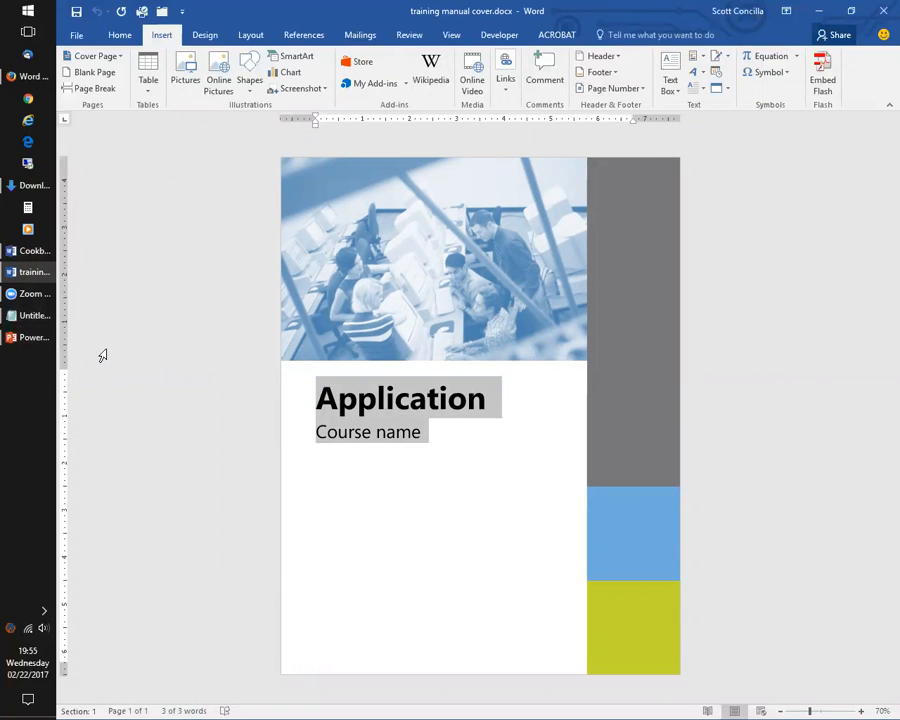
left_click(34, 251)
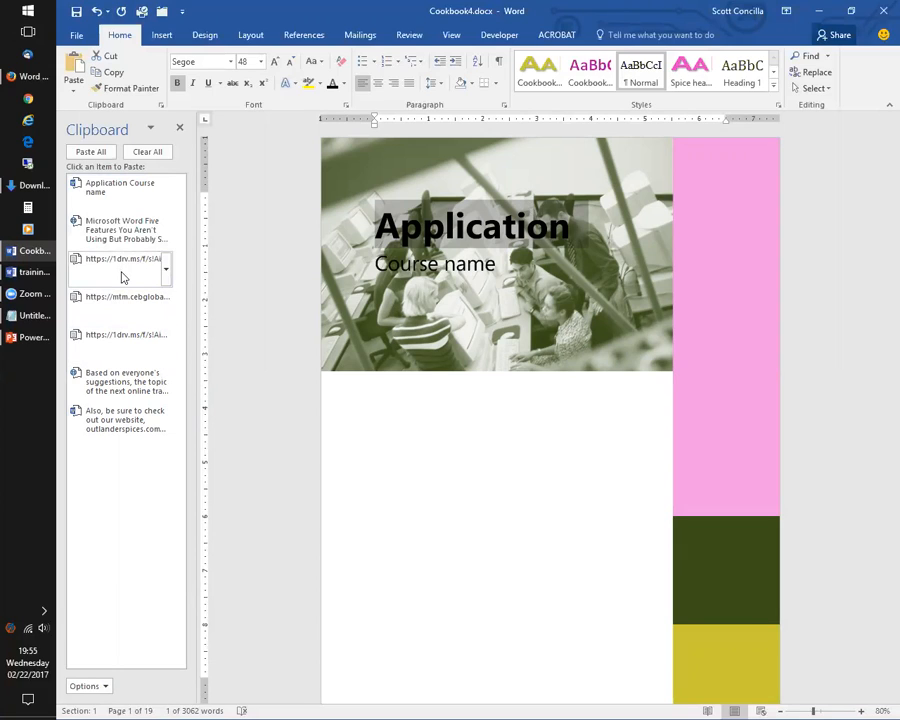
Step: Show the available actions for the clipboard item mentioning outlanderspices.com and dismiss them without applying any
left_click(167, 425)
left_click(167, 425)
left_click(166, 422)
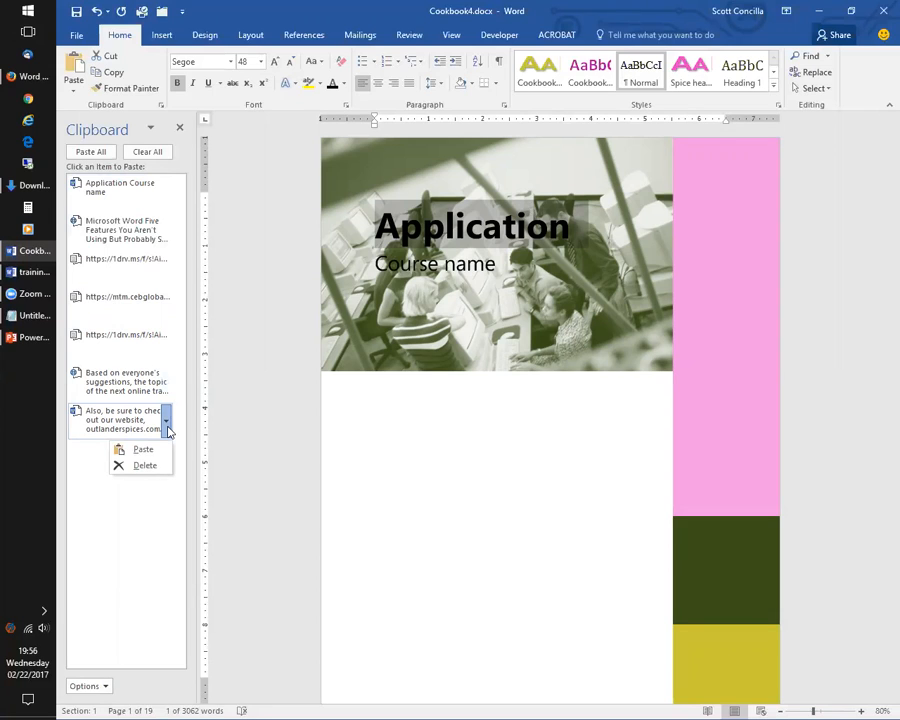
left_click(450, 438)
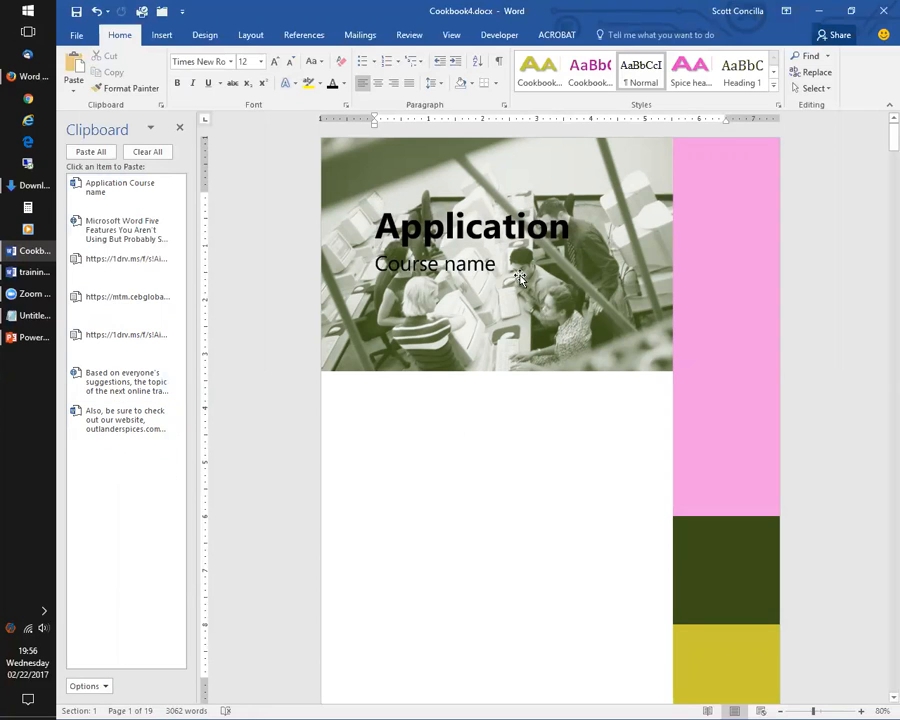
Step: Insert blank lines above the Application title to move it below the cover photo, and add blank lines after Course name
left_click(372, 226)
key("Return")
key("Return")
key("Return")
key("Return")
left_click(520, 460)
key("Return")
key("Return")
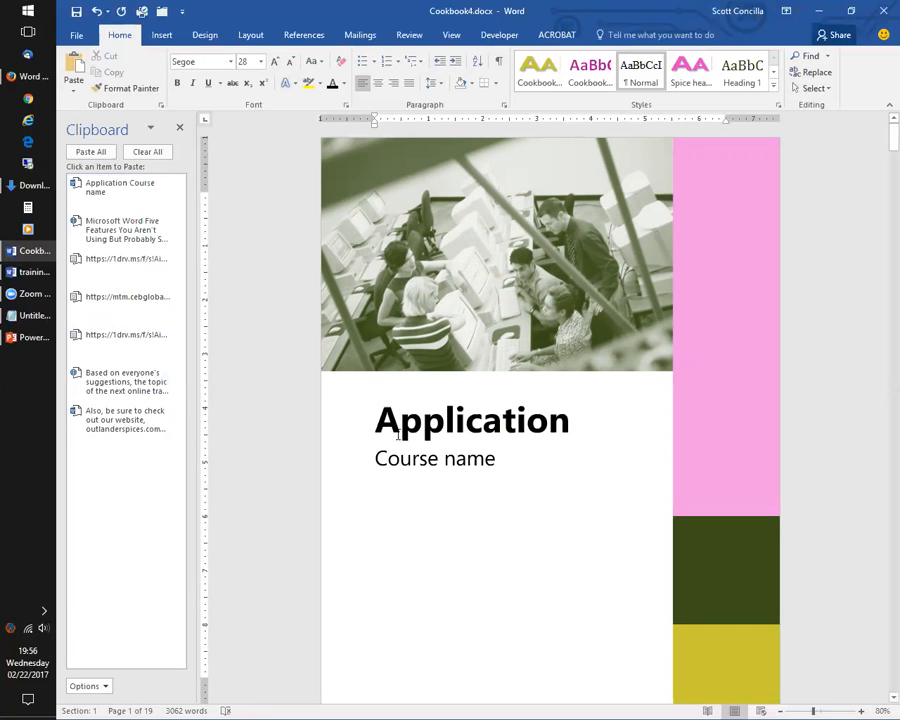
Step: Paste the 1drv.ms and mtm.cebglobal.com links from the Office Clipboard below Course name, and delete both pasted links
left_click(131, 345)
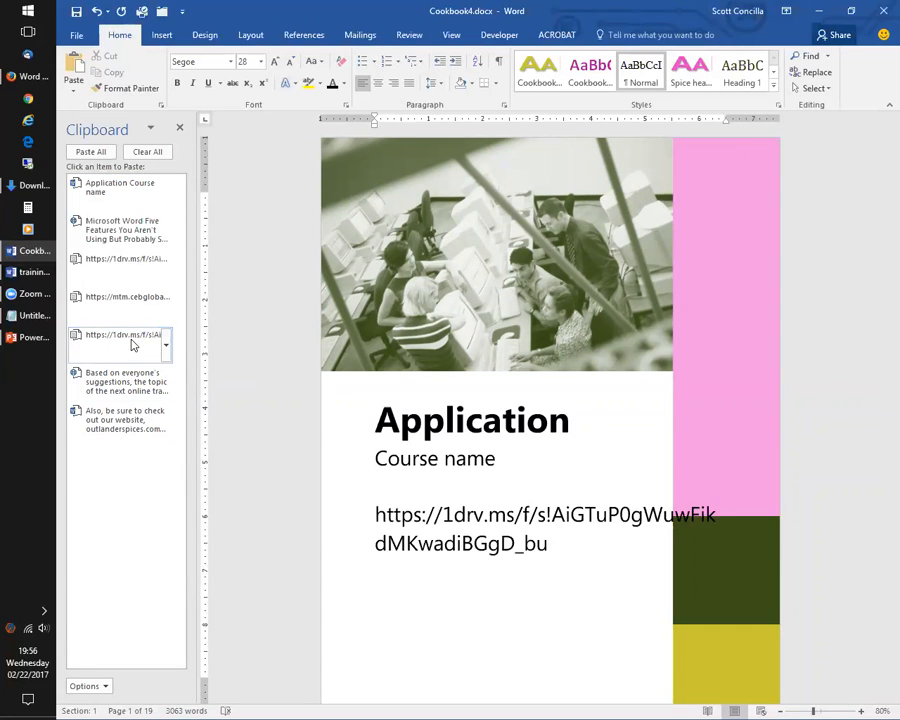
left_click(135, 303)
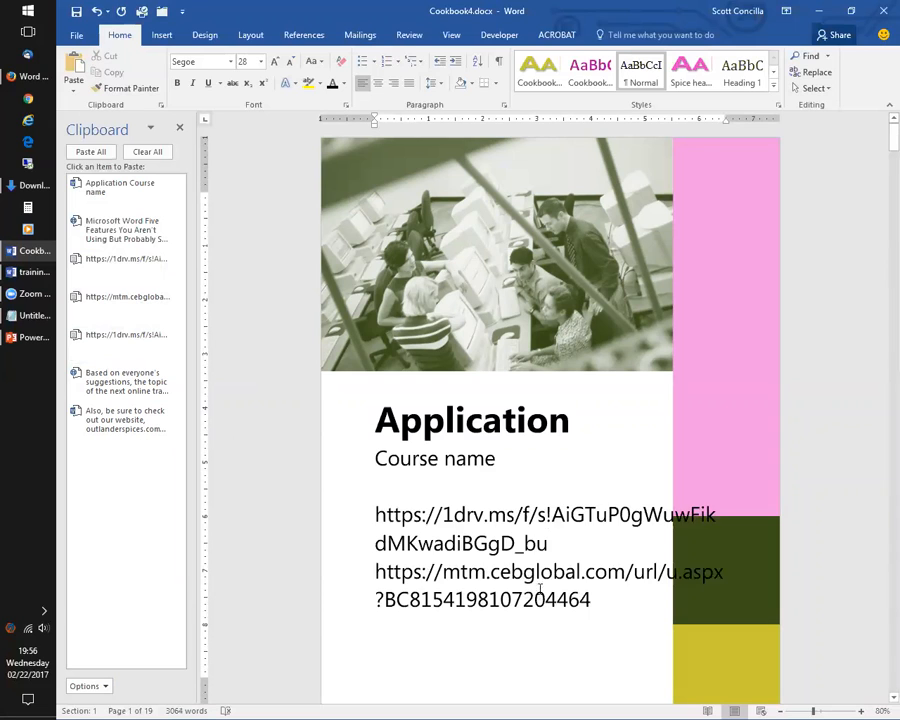
left_click_drag(603, 593, 386, 562)
key("BackSpace")
left_click(386, 562)
Step: Set the font size of the blank lines below Course name to 16
left_click_drag(348, 496, 370, 550)
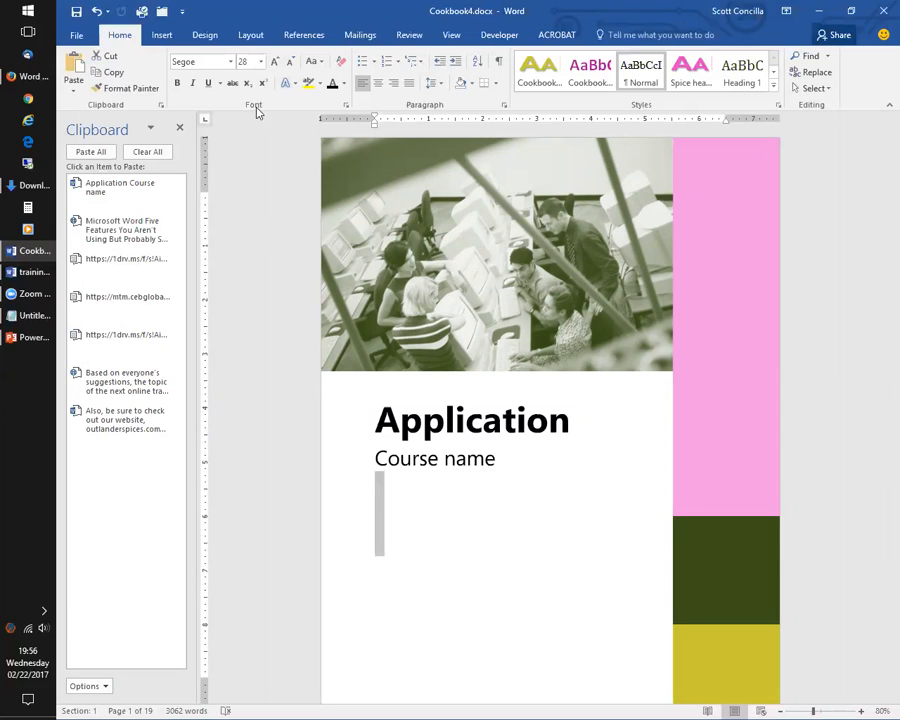
left_click(261, 61)
left_click(243, 157)
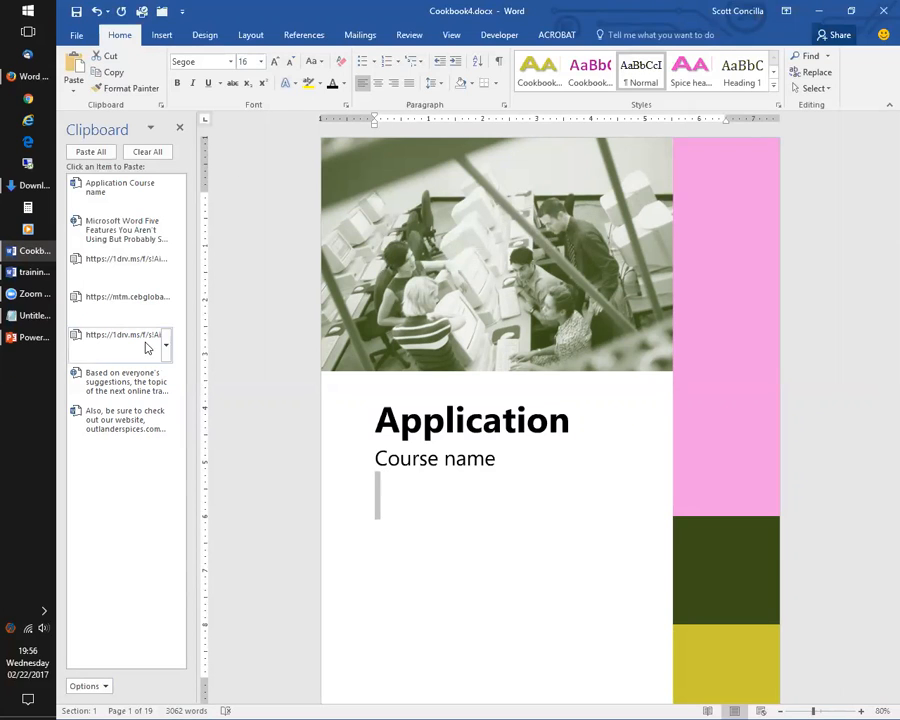
Step: Paste the collected clipboard items below Course name in mixed order, starting with the outlanderspices.com paragraph and repeating several items
left_click(120, 423)
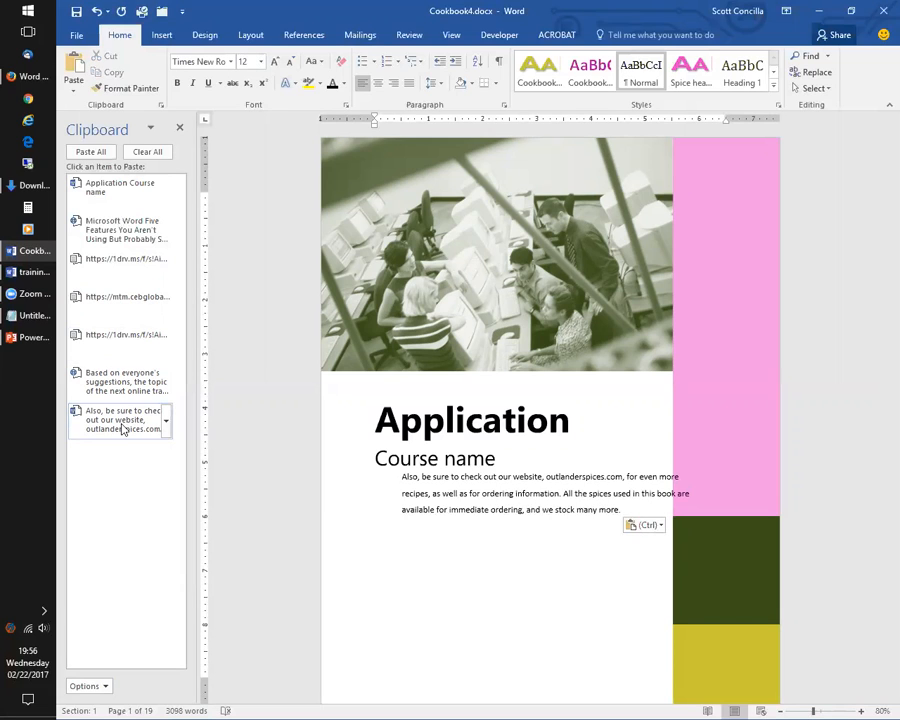
left_click(120, 186)
left_click(117, 237)
left_click(124, 268)
left_click(130, 300)
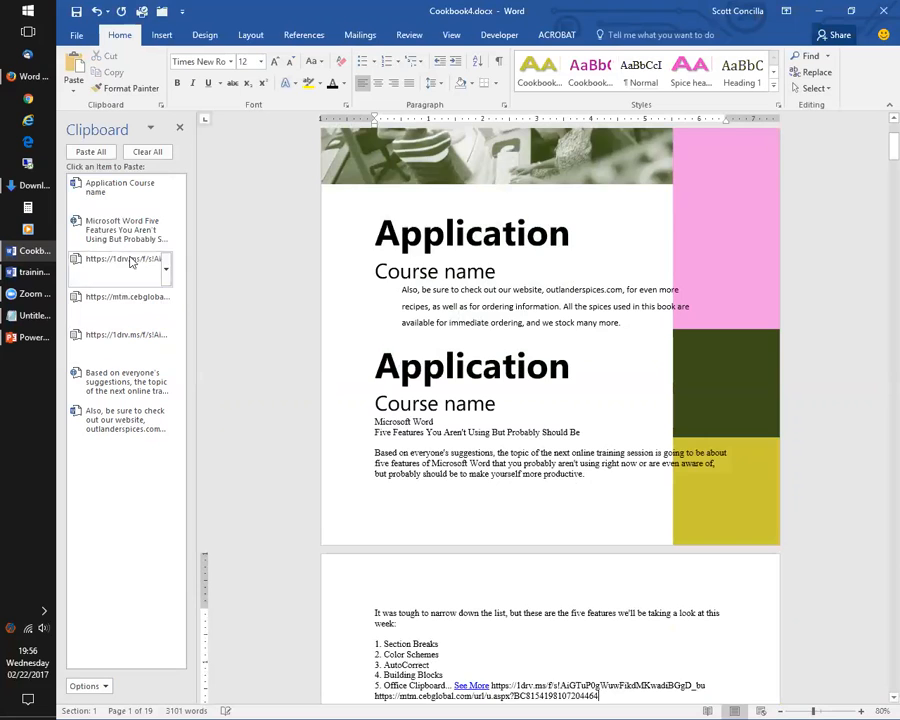
left_click(120, 190)
left_click(120, 260)
left_click(125, 336)
left_click(125, 378)
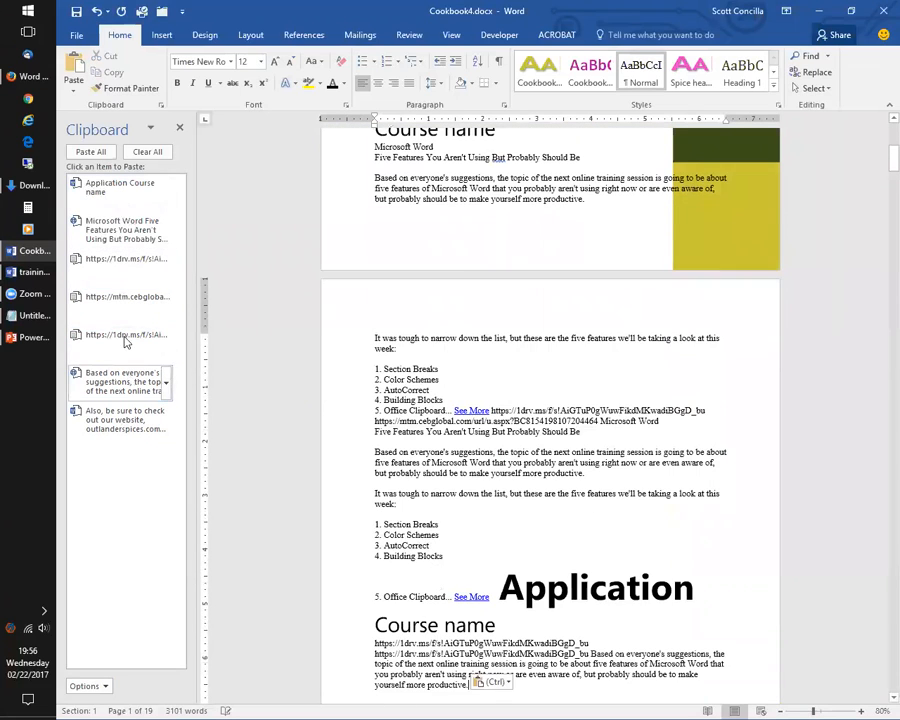
left_click(115, 228)
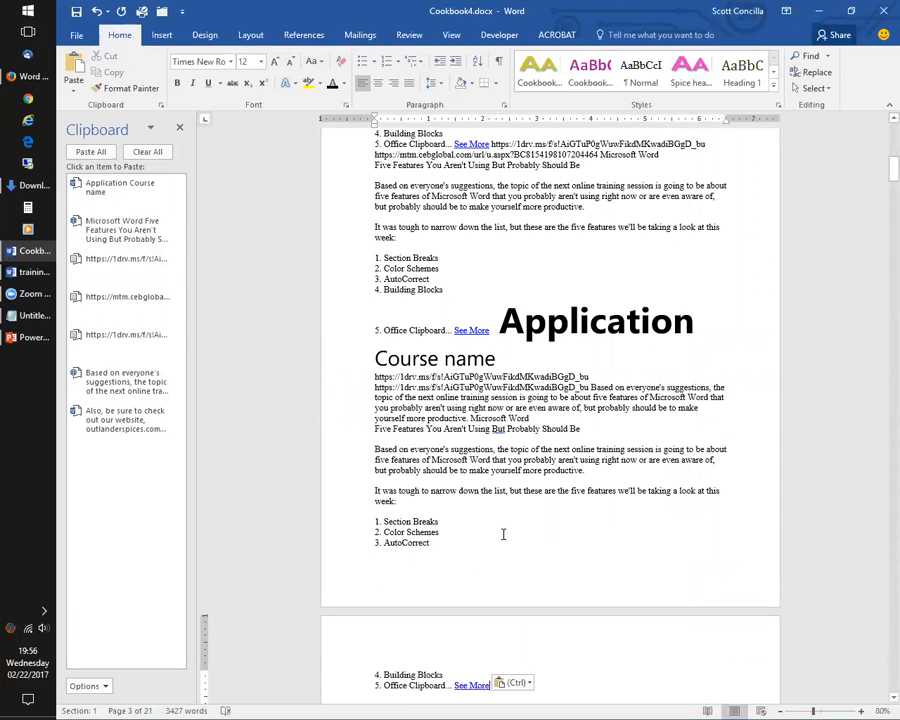
Step: Undo all the clipboard pastes and the font size change, and place the cursor below Course name on the cover page
key("ctrl+z")
key("ctrl+z")
key("ctrl+z")
key("ctrl+z")
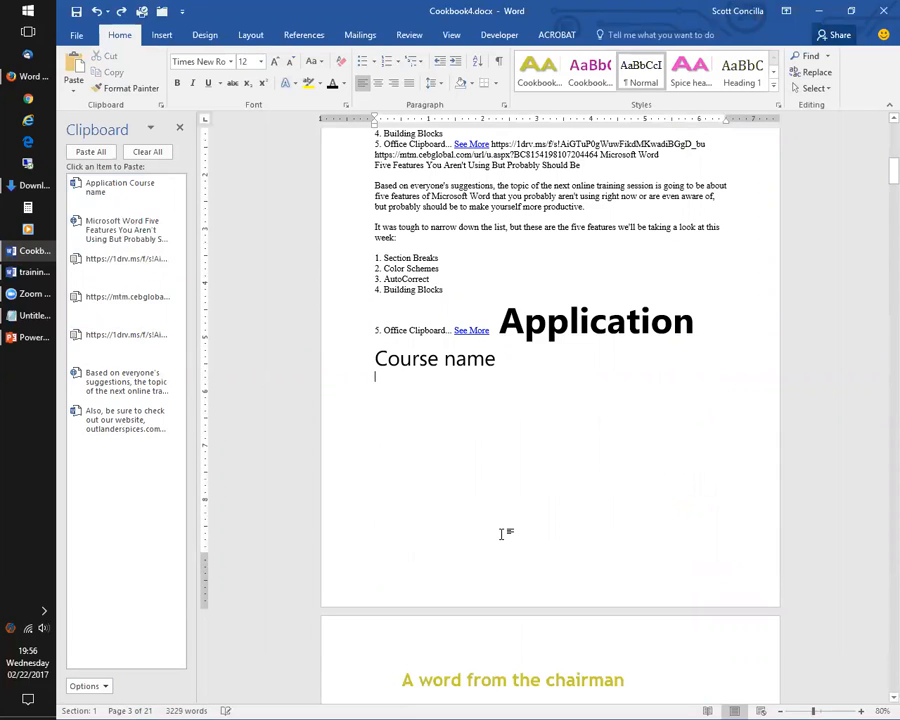
key("ctrl+z")
key("ctrl+z")
key("ctrl+z")
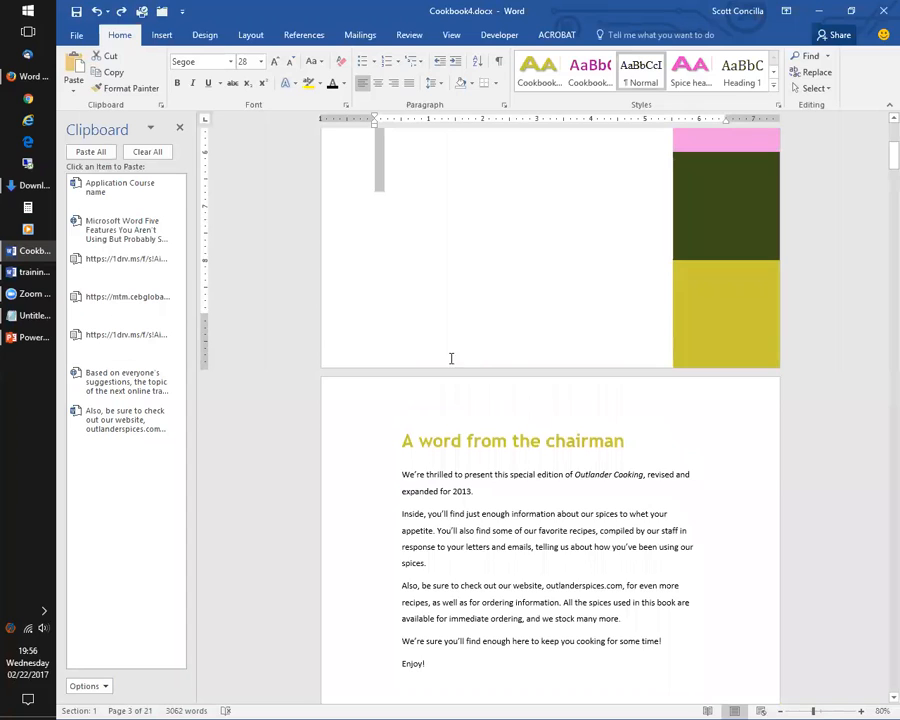
scroll(451, 358, "up", 9)
left_click(386, 346)
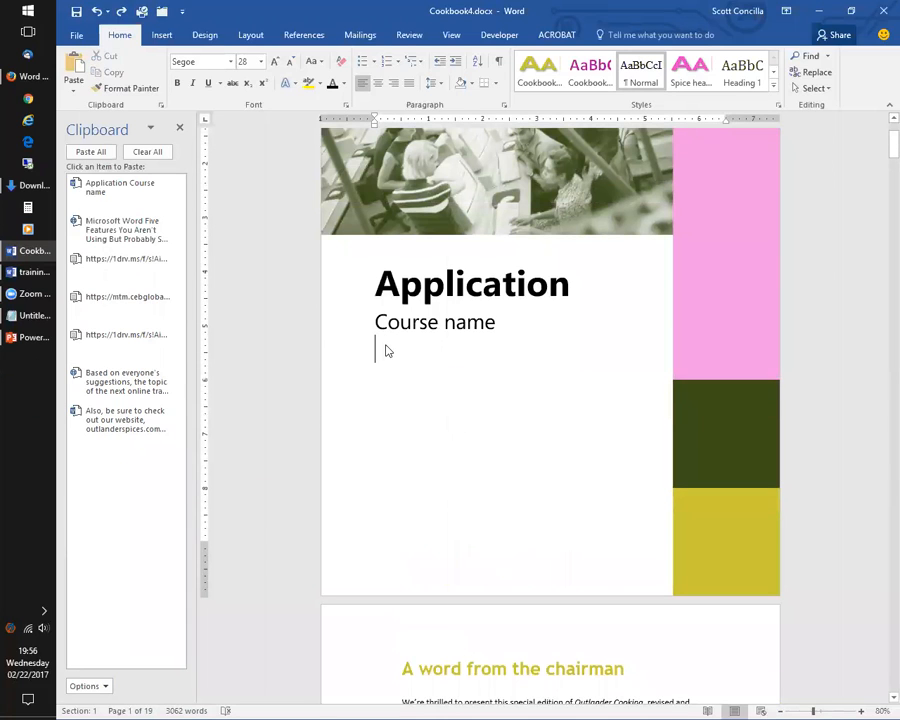
Step: Switch to Excel, show the Office Clipboard pane in a blank workbook, and close the workbook
left_click(28, 10)
left_click(326, 38)
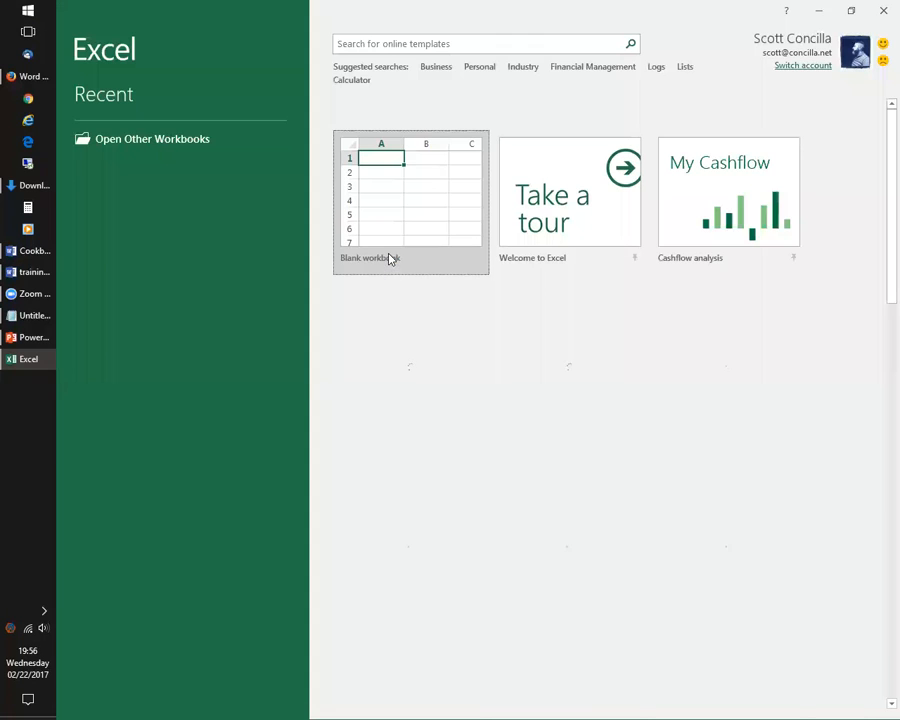
left_click(420, 209)
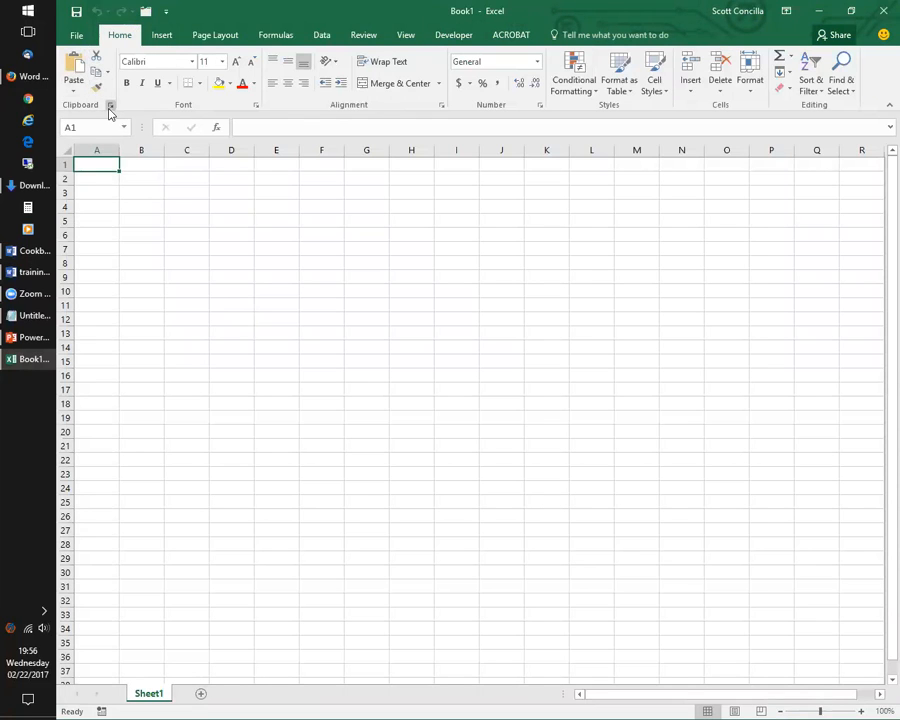
left_click(111, 106)
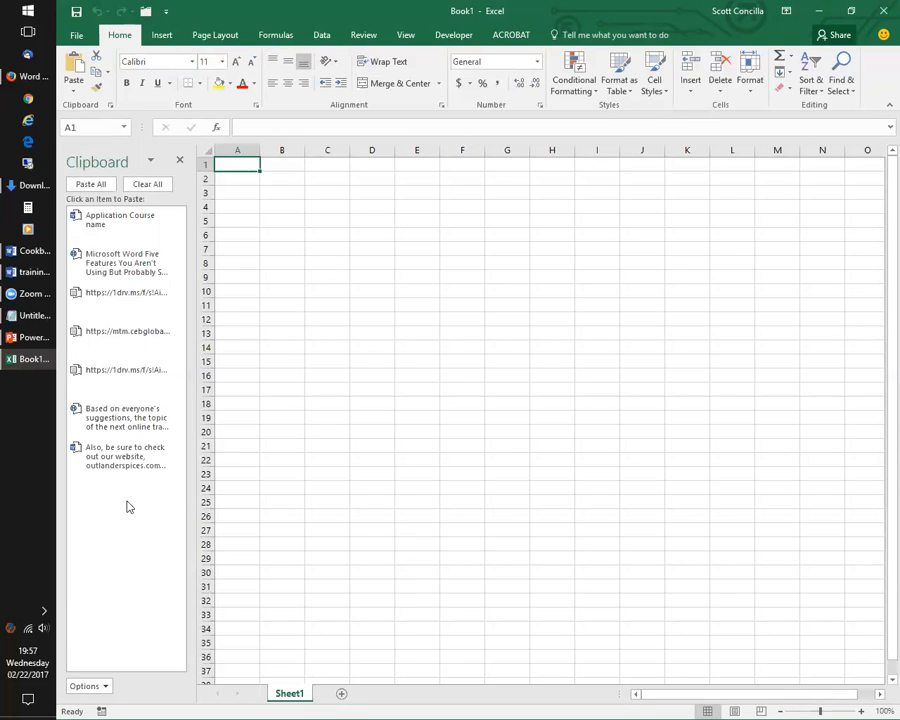
left_click(880, 10)
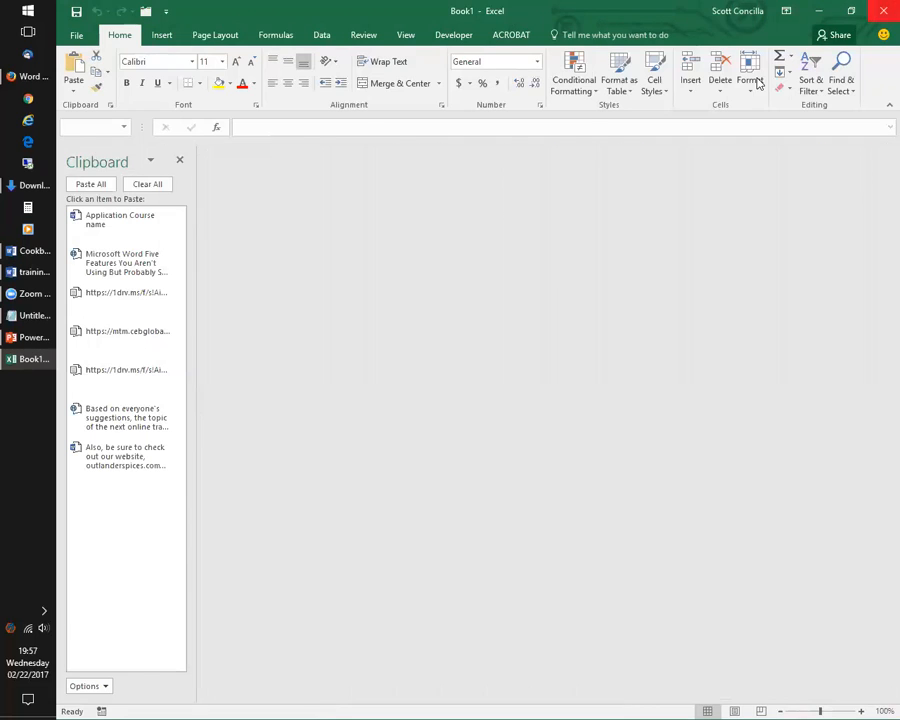
Step: Switch to the PowerPoint slide show and advance past the final Office Clipboard slide to end the show
left_click(15, 340)
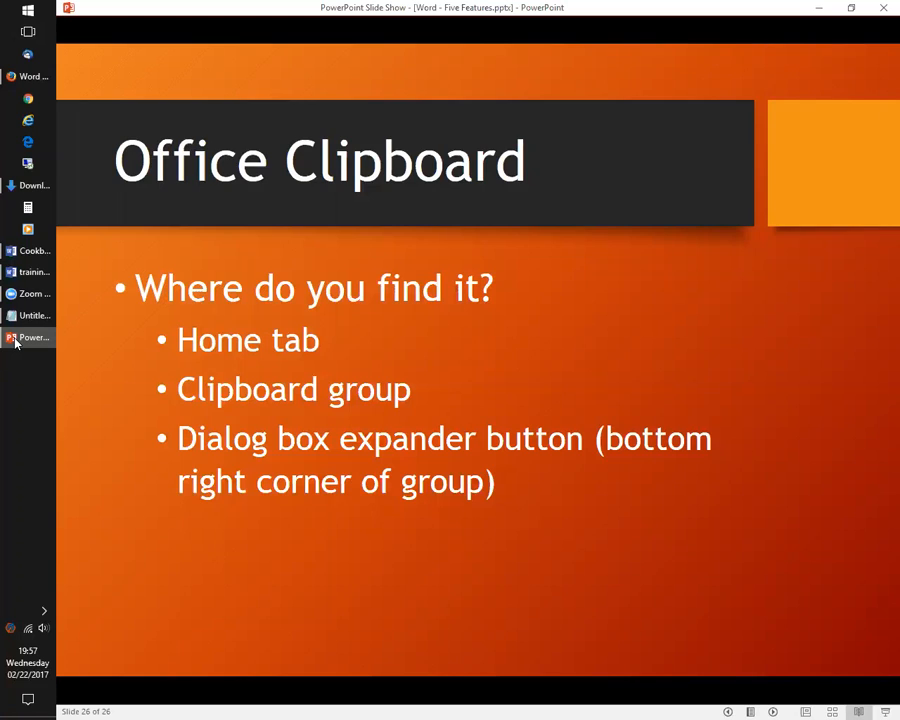
key("Right")
key("Right")
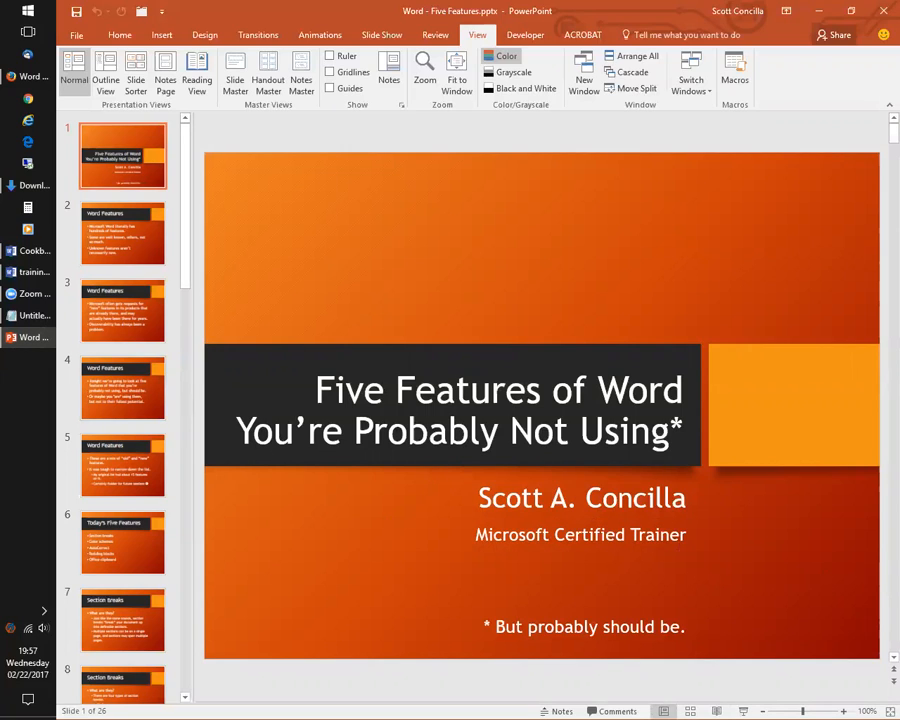
key("alt+Tab")
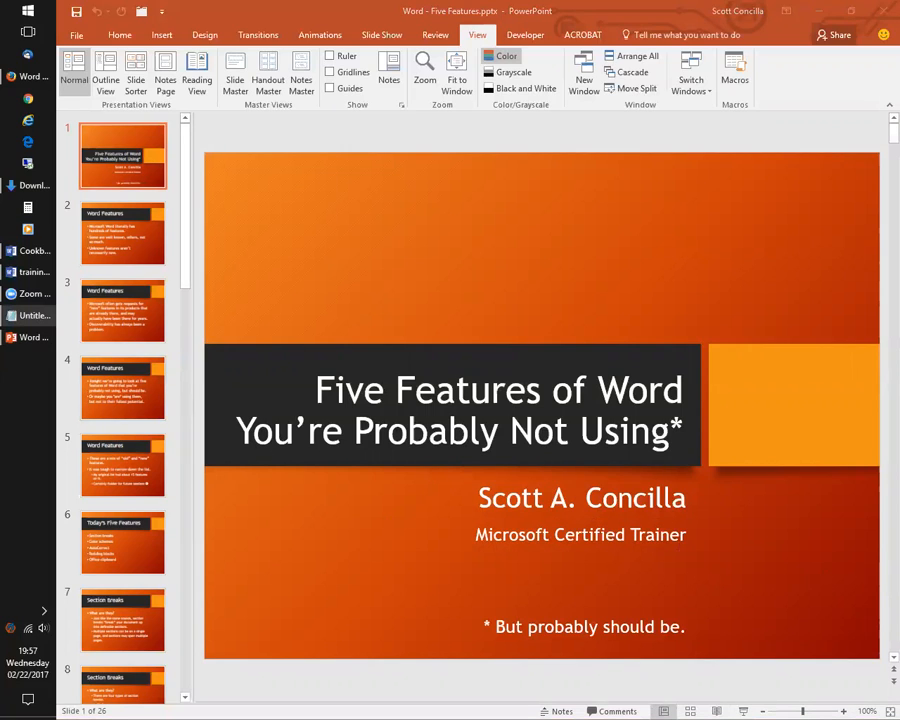